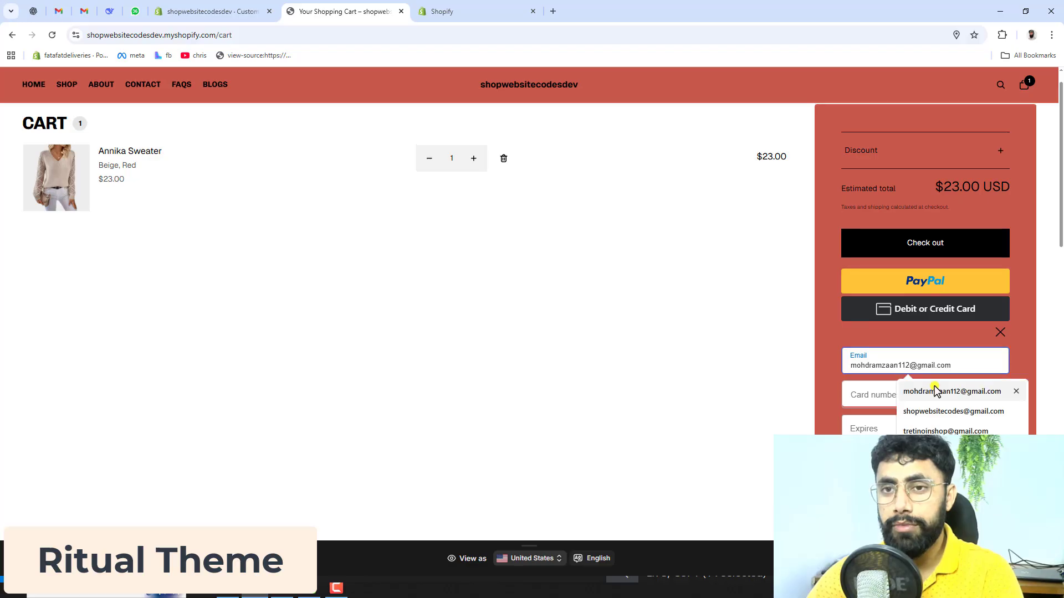
Step: Fill in the contact e-mail, card number, expiry date and CSC in the cart's debit or credit card form
left_click(935, 391)
scroll(898, 389, "down", 2)
left_click(874, 315)
key("alt")
left_click(877, 315)
left_click(917, 353)
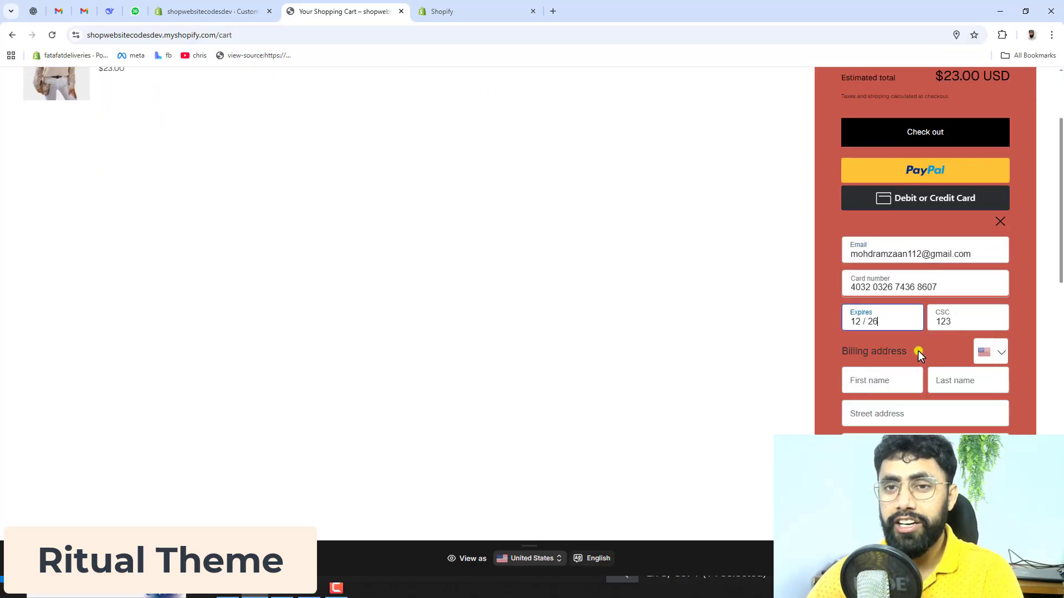
Step: Enter the customer's first and last name in the billing address and set the street address to "test"
left_click(887, 381)
left_click(897, 415)
left_click(962, 382)
left_click(964, 411)
scroll(915, 408, "down", 3)
left_click(900, 250)
left_click(899, 279)
left_click(881, 285)
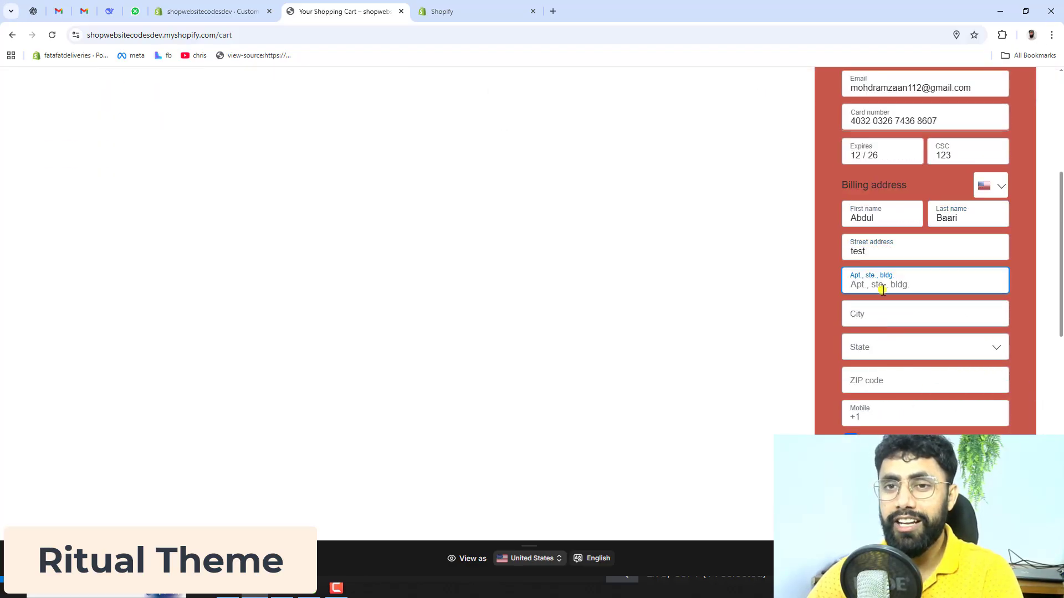
Step: Set both the apartment line and the city of the billing address to "test"
type("test")
left_click(878, 314)
type("estes")
left_click_drag(874, 317, 834, 315)
type("test")
Step: Choose Florida as the billing state and fill in the ZIP code
left_click(875, 347)
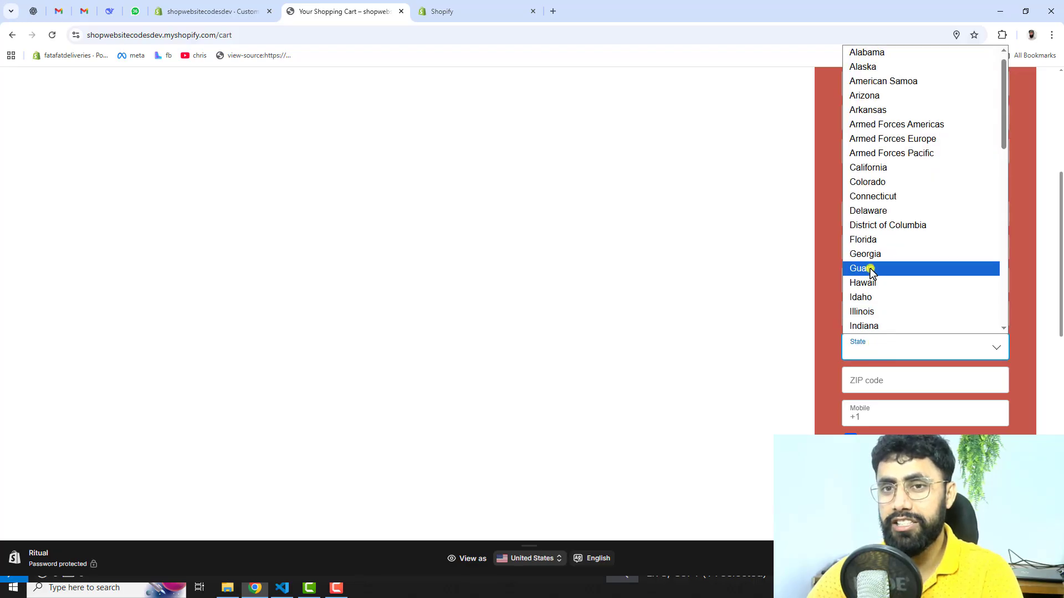
left_click(870, 241)
left_click(894, 380)
Step: Copy the phone number from the other window into the mobile field and submit the card payment
left_click(918, 409)
key("alt+Tab")
key("ctrl+c")
key("alt+Tab")
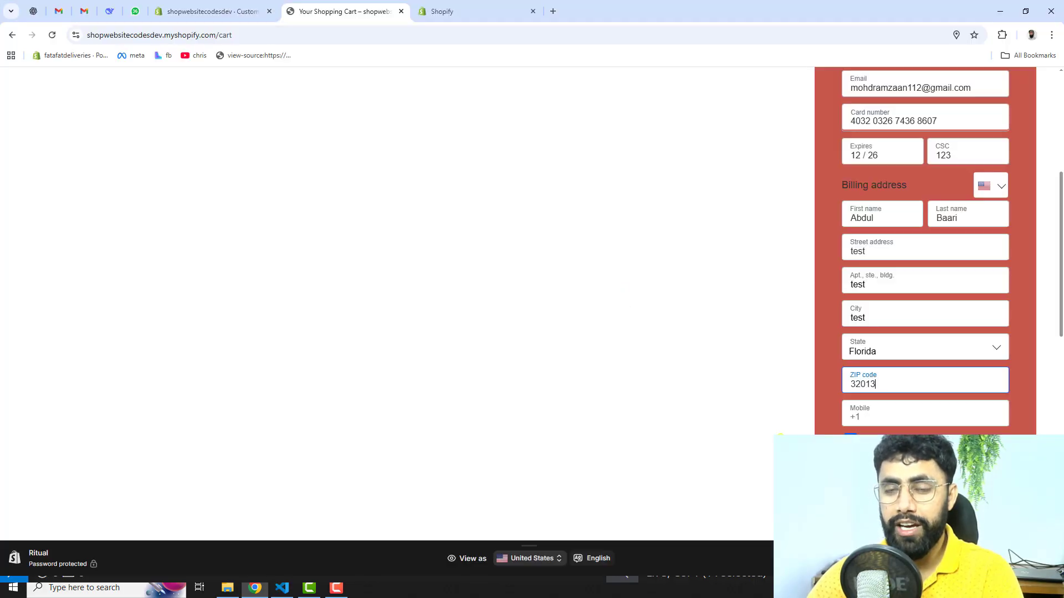
left_click(900, 420)
key("ctrl+v")
scroll(897, 423, "up", 1)
scroll(898, 424, "down", 1)
left_click(920, 510)
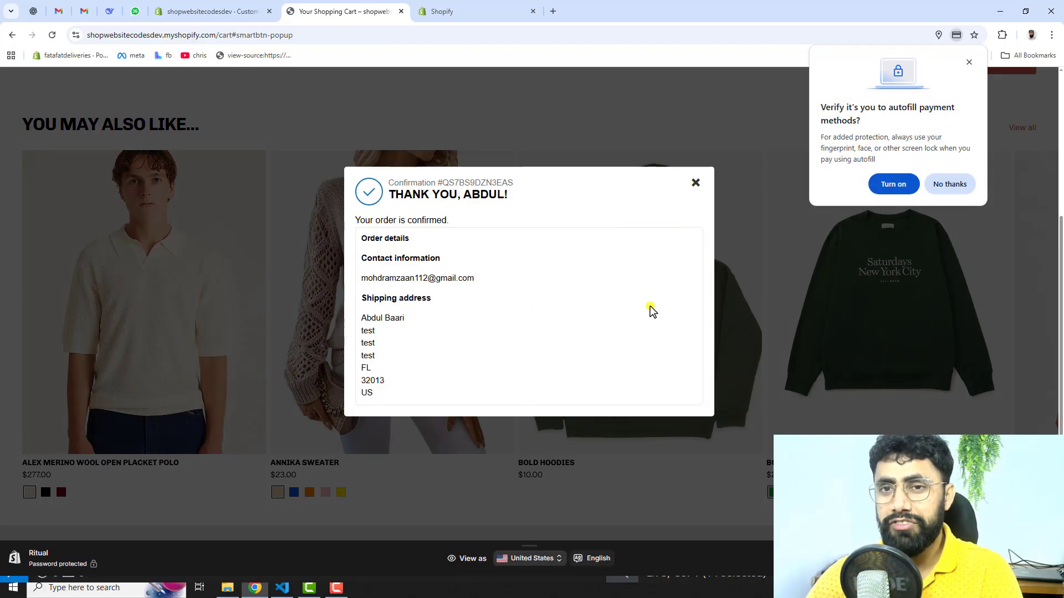
Step: Review the confirmation number, contact information and shipping address in the order confirmation popup
left_click_drag(389, 185, 520, 185)
left_click_drag(365, 221, 450, 221)
left_click_drag(369, 240, 442, 259)
left_click_drag(361, 279, 476, 279)
left_click_drag(361, 314, 454, 344)
left_click(454, 335)
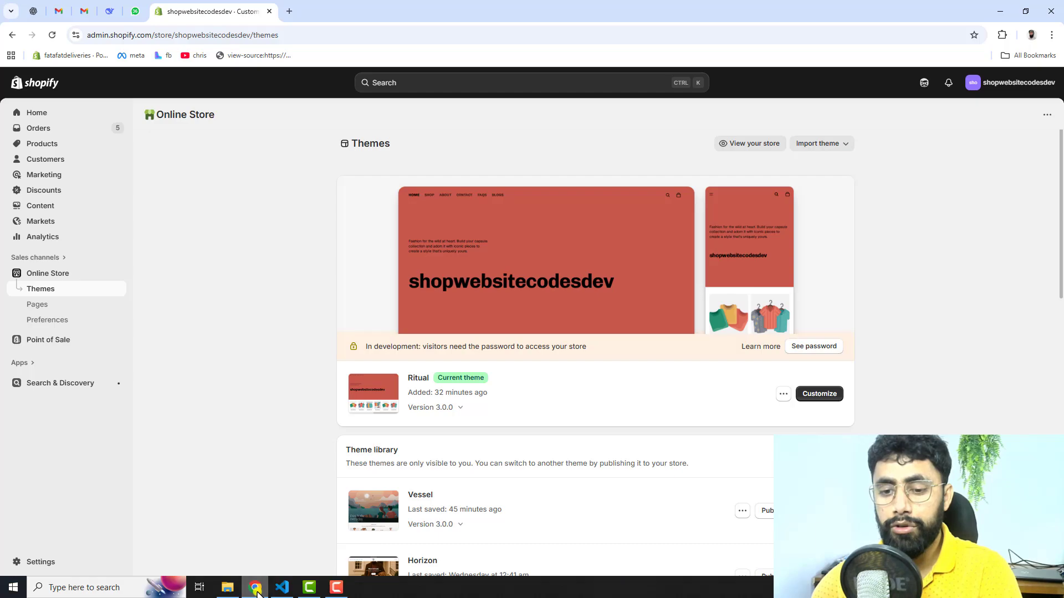
Step: Open documentation-cart.txt from the paypal-buttons-cart-ritual folder and read its first instruction on reaching the theme snippets
left_click(229, 590)
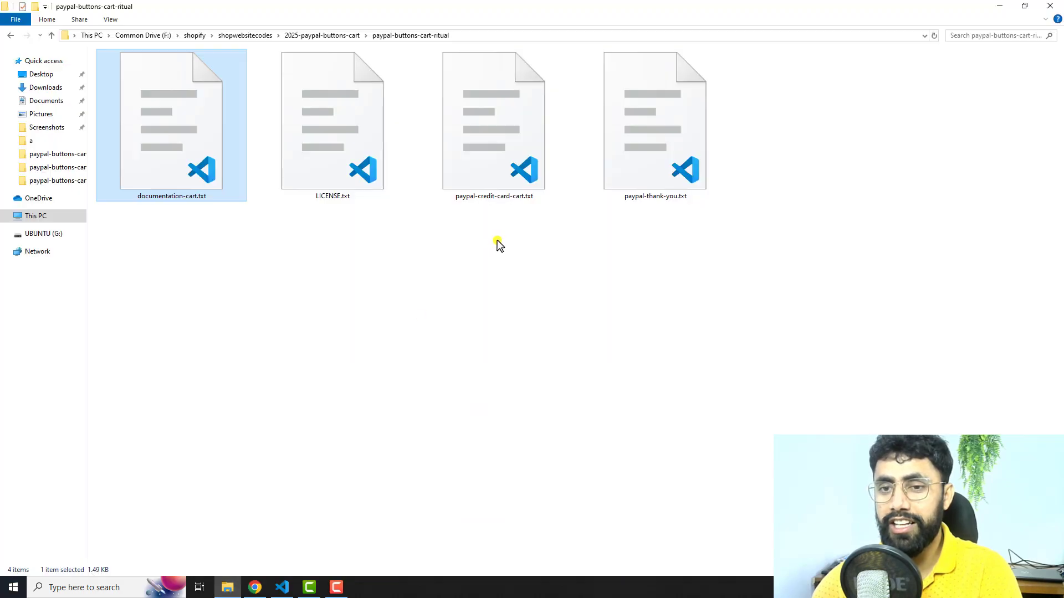
double_click(165, 143)
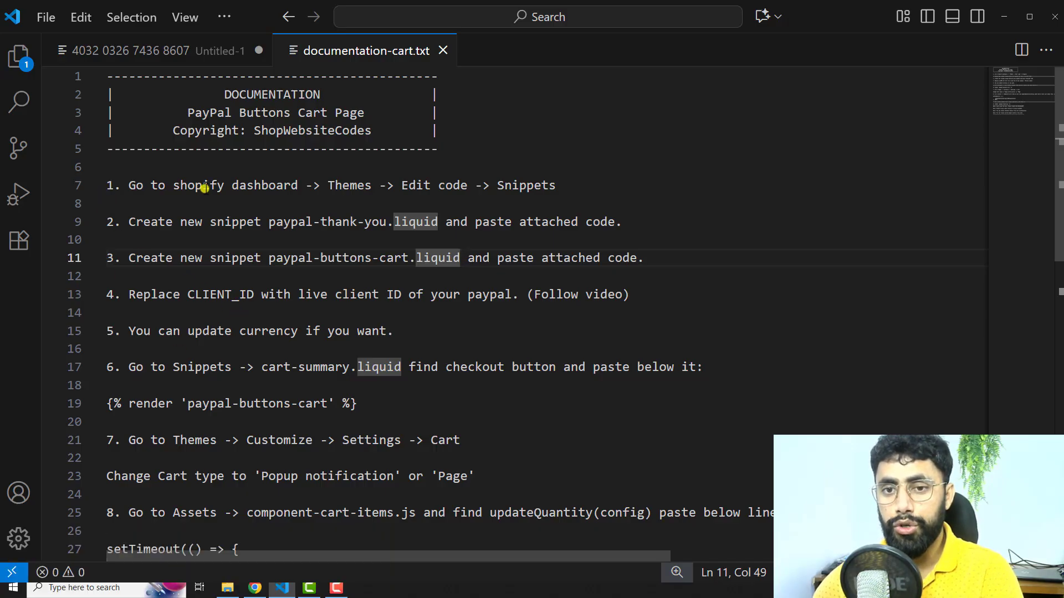
double_click(276, 185)
double_click(351, 185)
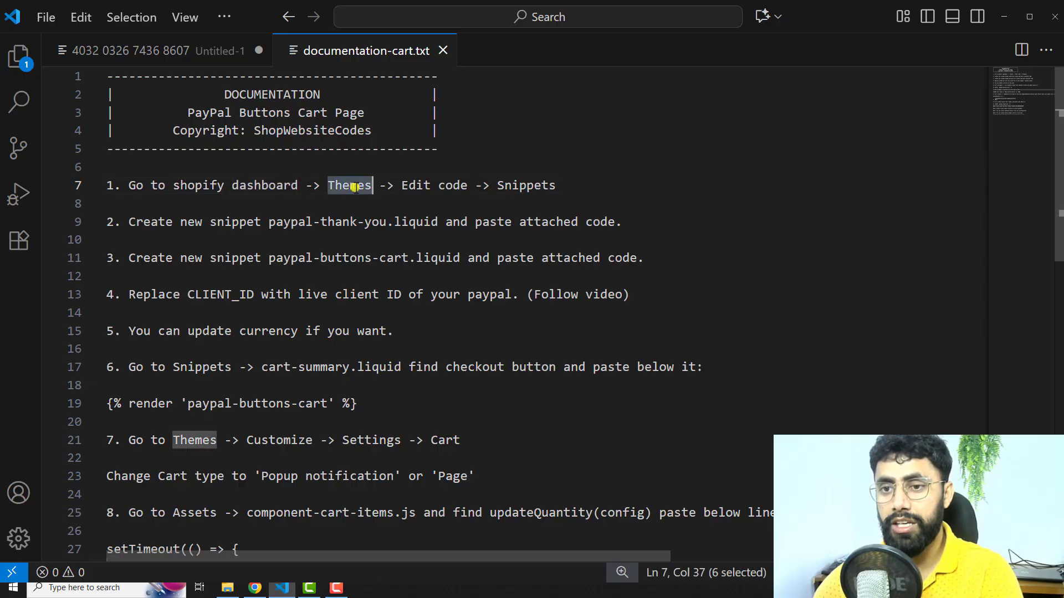
double_click(415, 185)
double_click(536, 185)
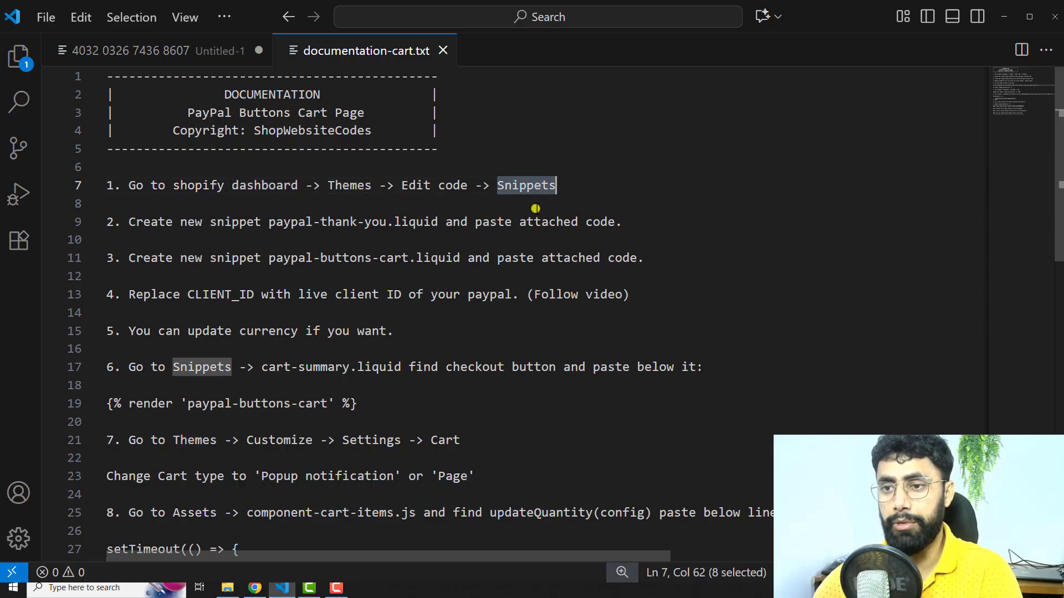
Step: Switch to the Shopify admin in Chrome, open the Ritual theme's code for editing and collapse the Timeline section
left_click(255, 588)
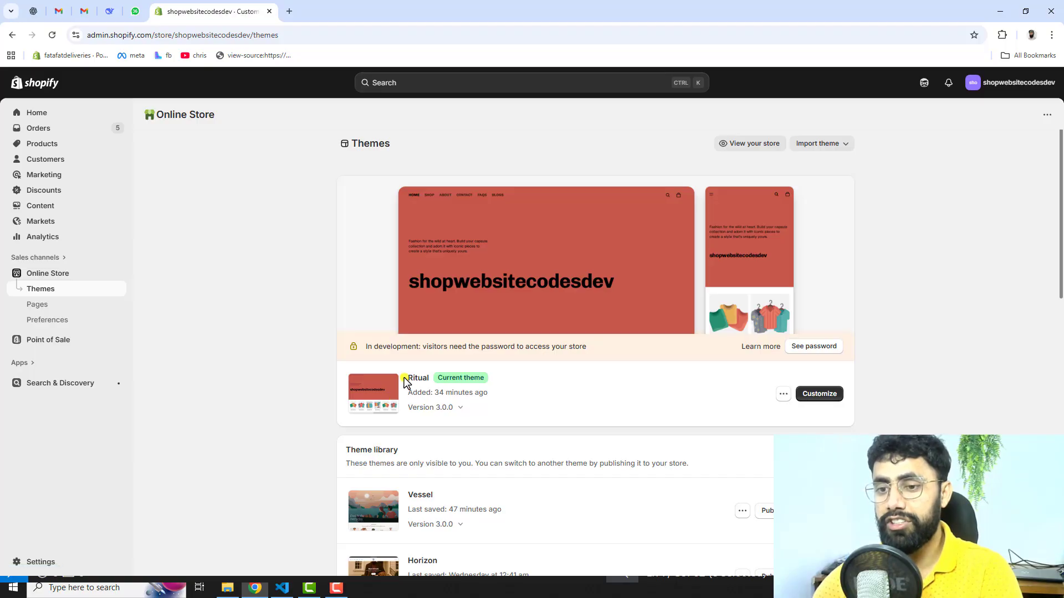
left_click_drag(405, 378, 430, 376)
left_click(535, 394)
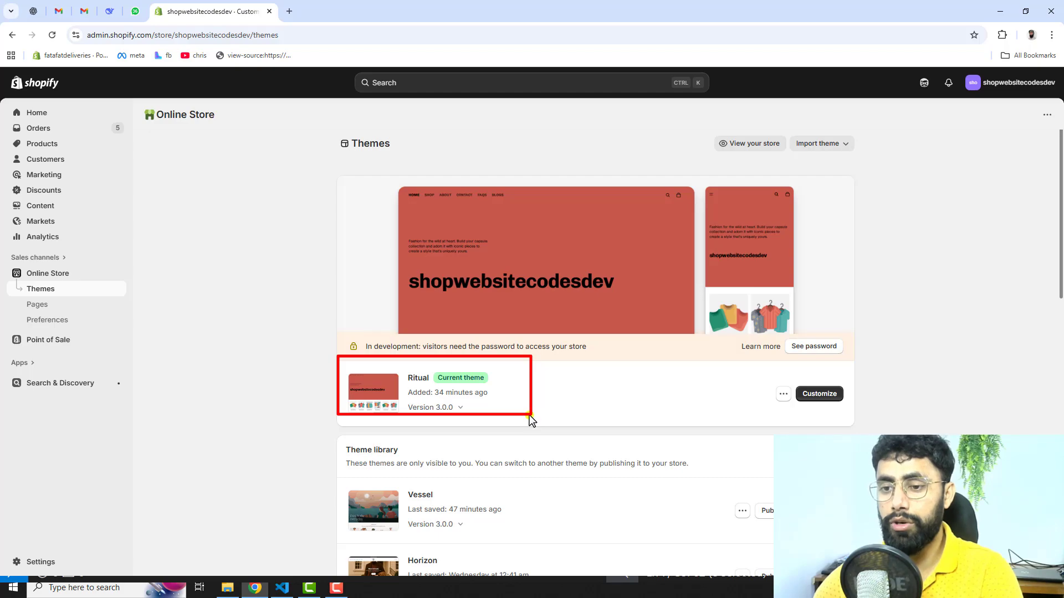
left_click(783, 394)
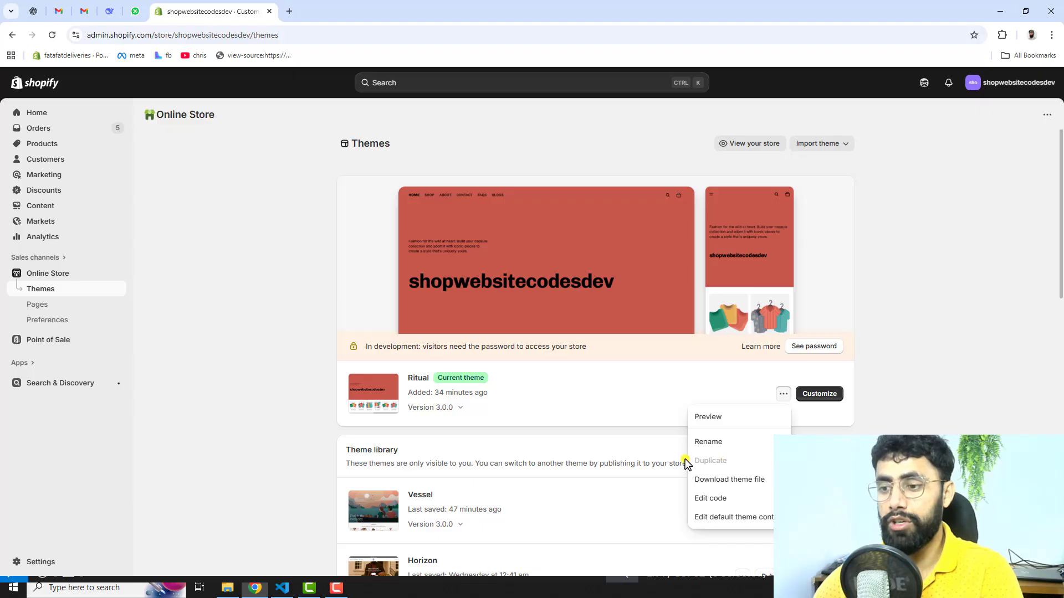
left_click(705, 499)
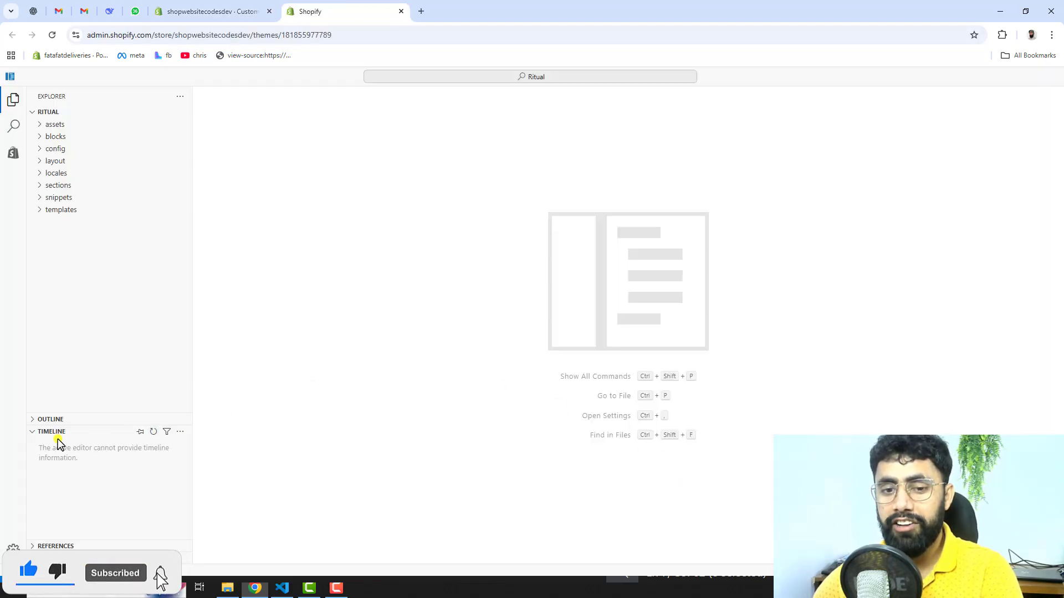
left_click(58, 432)
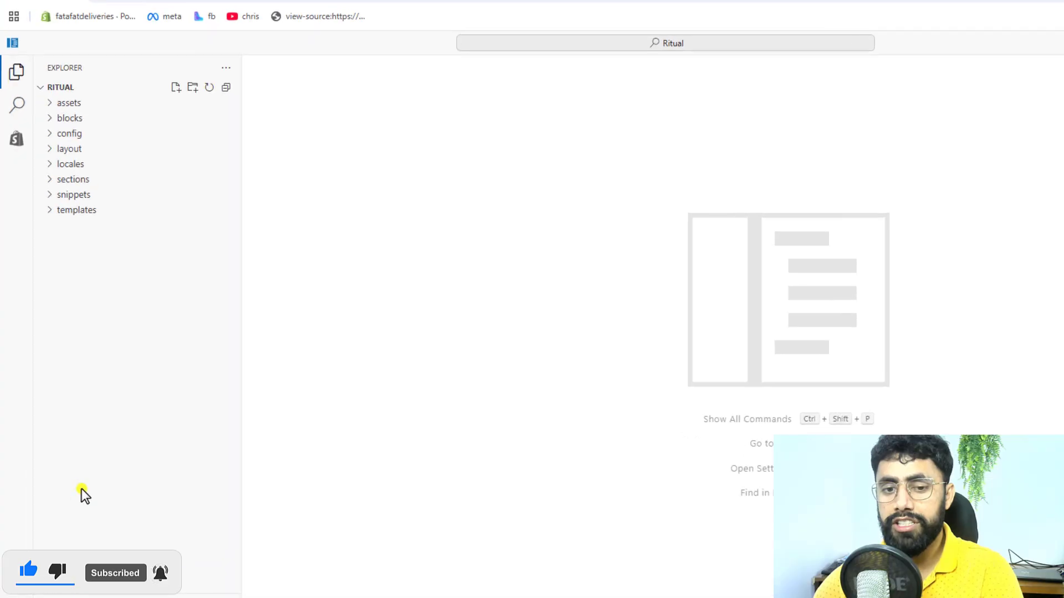
Step: Create a new file named paypal-thank-you.liquid in the snippets folder, using the name copied from the documentation
left_click(72, 194)
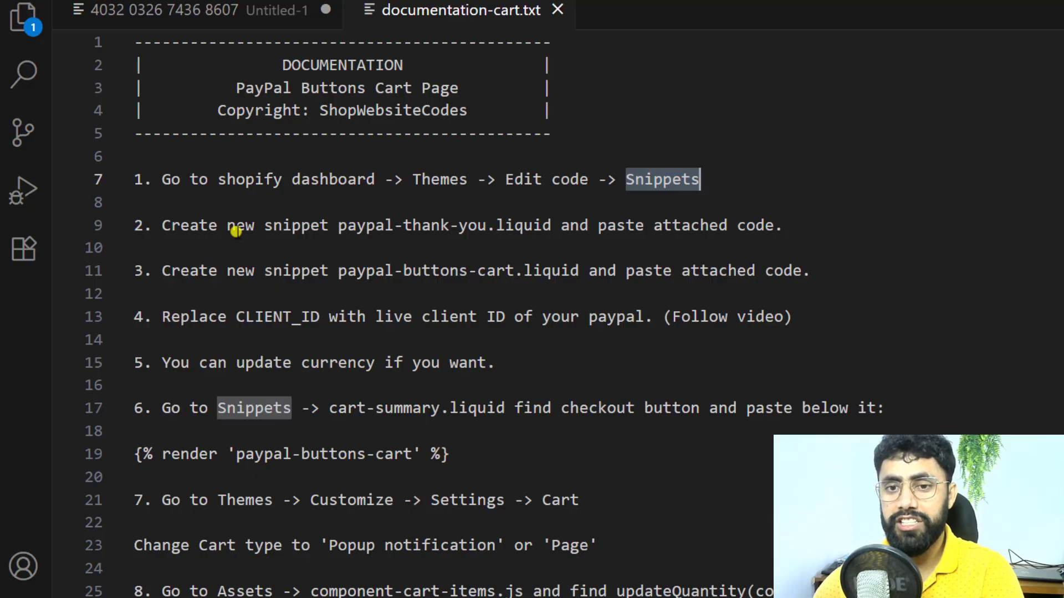
left_click_drag(339, 227, 552, 229)
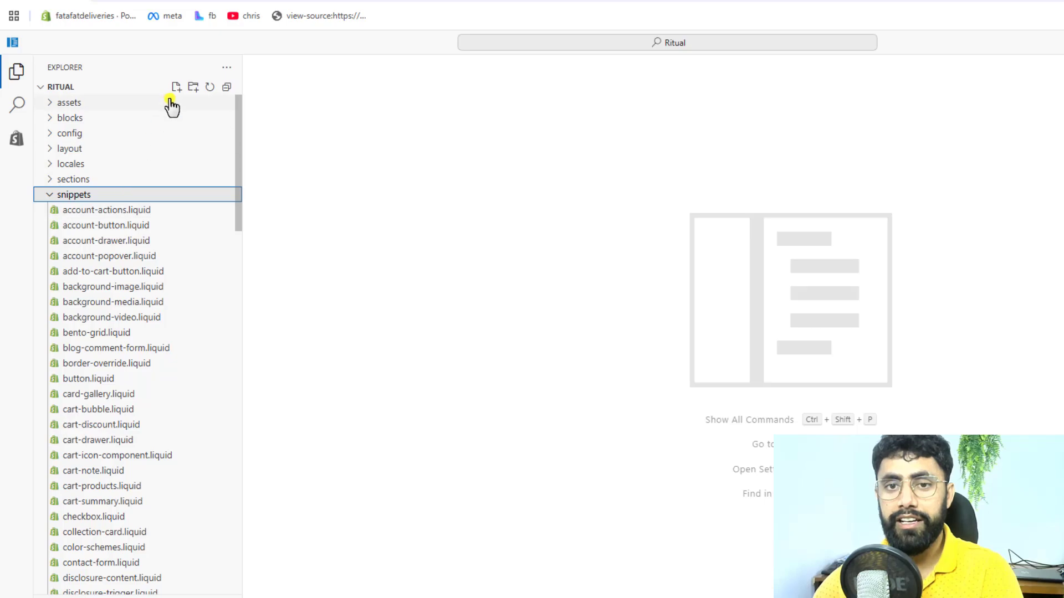
left_click(176, 87)
key("ctrl+v")
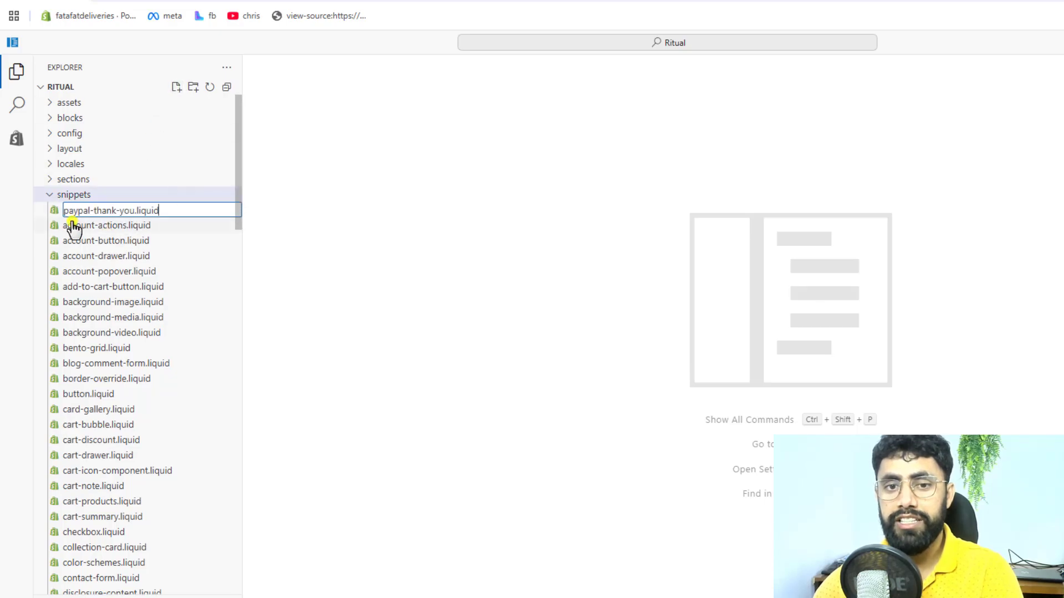
key("Return")
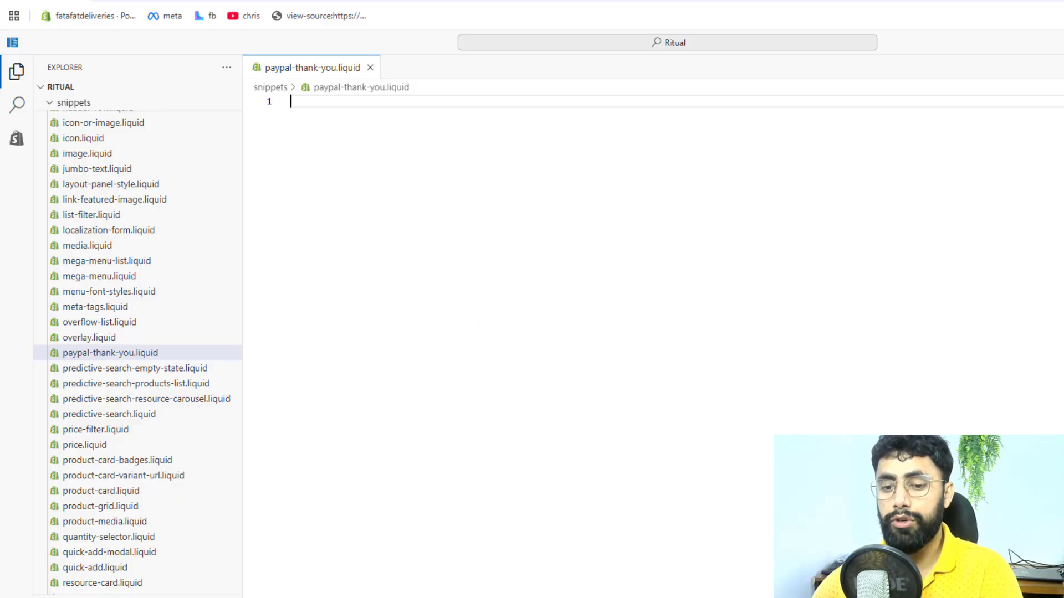
Step: Copy all the code from paypal-thank-you.txt into paypal-thank-you.liquid, save the snippet and close it
key("alt+Tab")
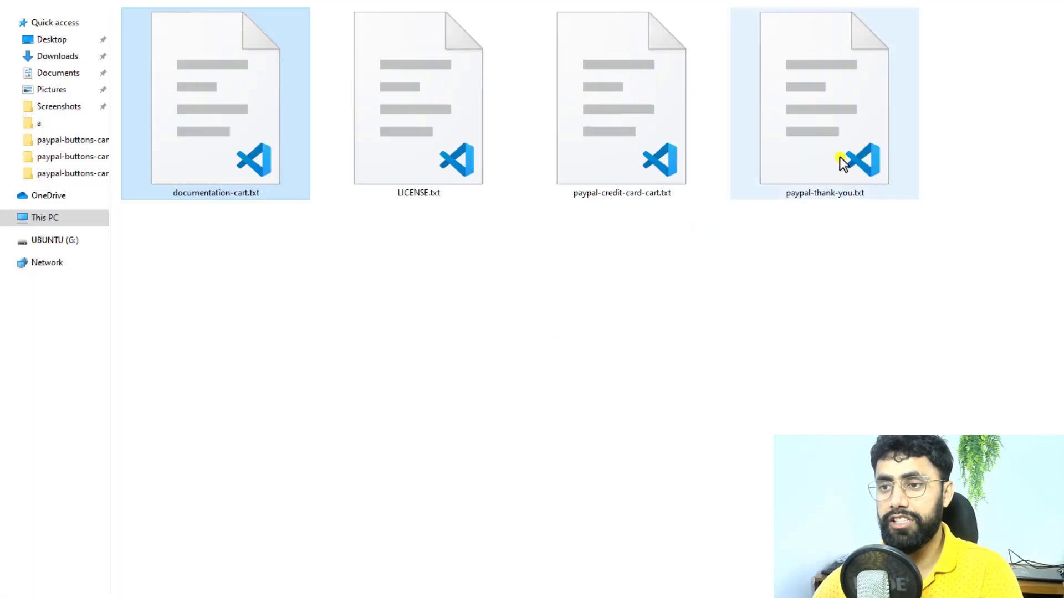
left_click(836, 140)
double_click(836, 140)
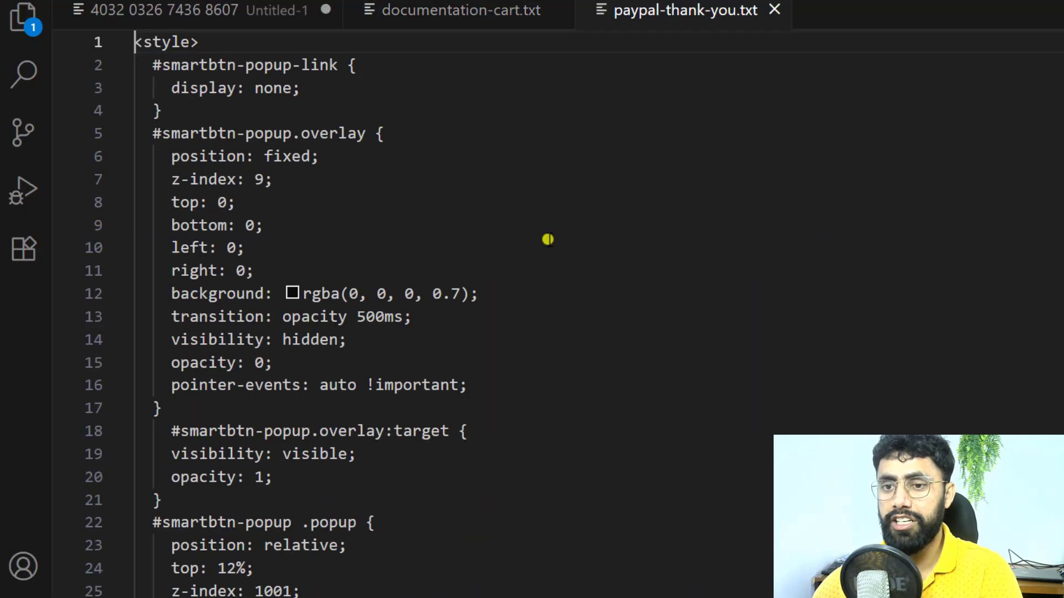
left_click(536, 240)
key("ctrl+a")
key("ctrl+c")
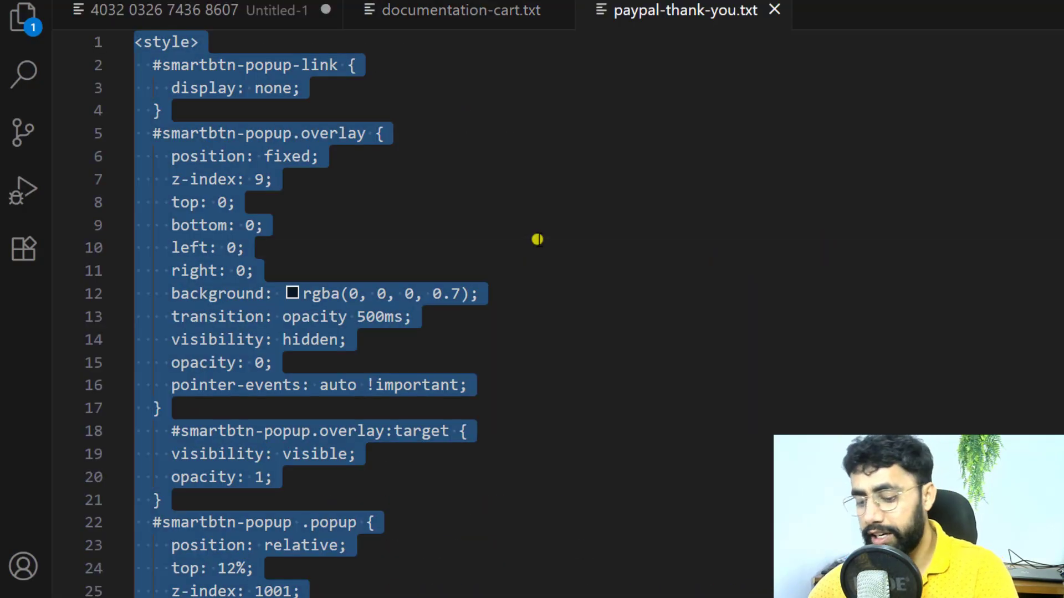
key("alt+Tab")
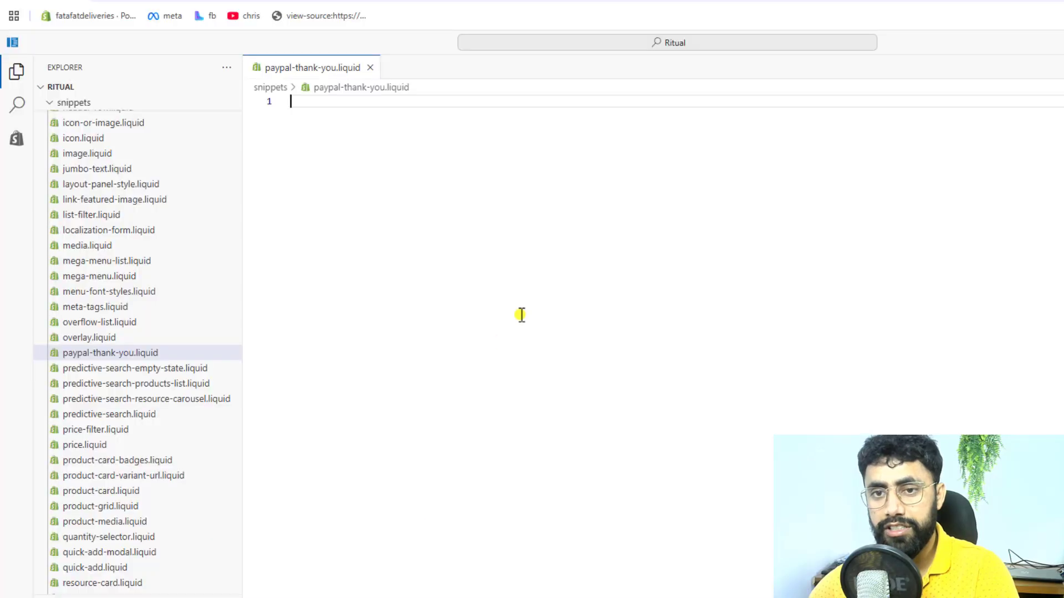
key("ctrl+v")
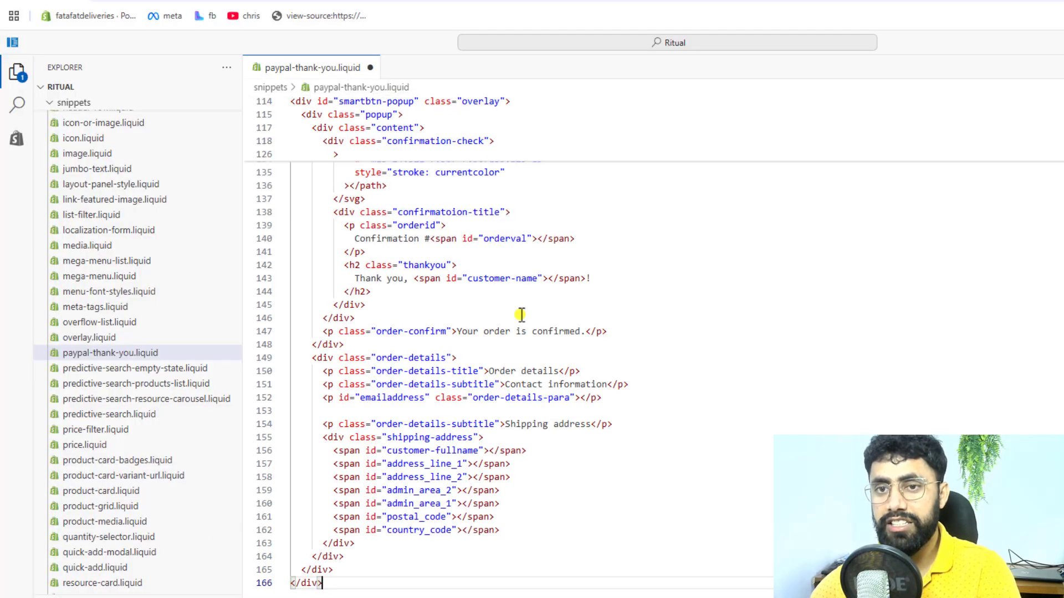
key("ctrl+s")
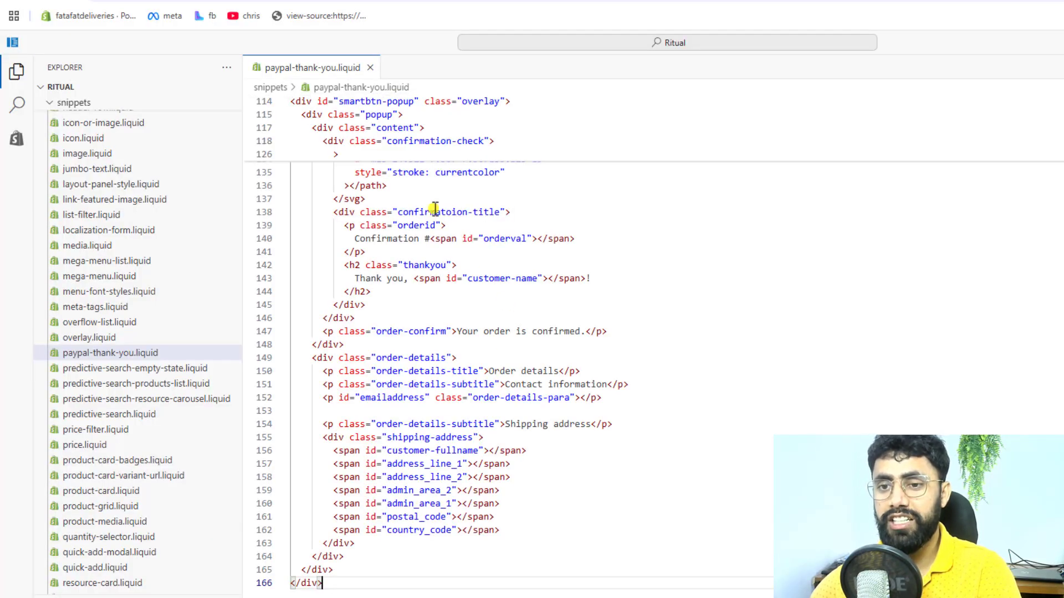
left_click(370, 68)
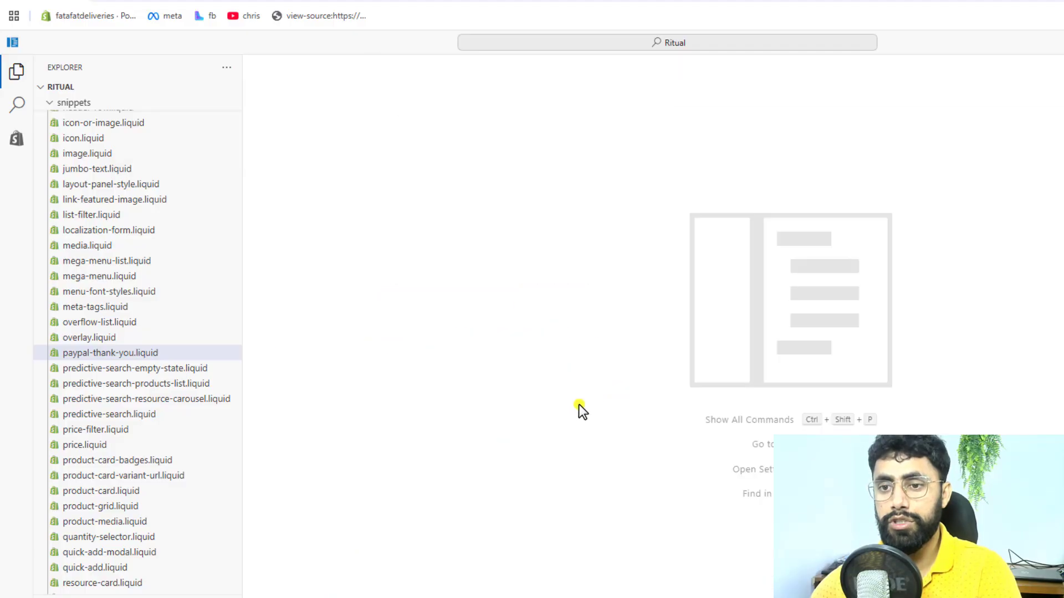
Step: Close paypal-thank-you.txt and create paypal-buttons-cart.liquid in the theme's snippets folder, using the name copied from documentation-cart.txt
key("alt+Tab")
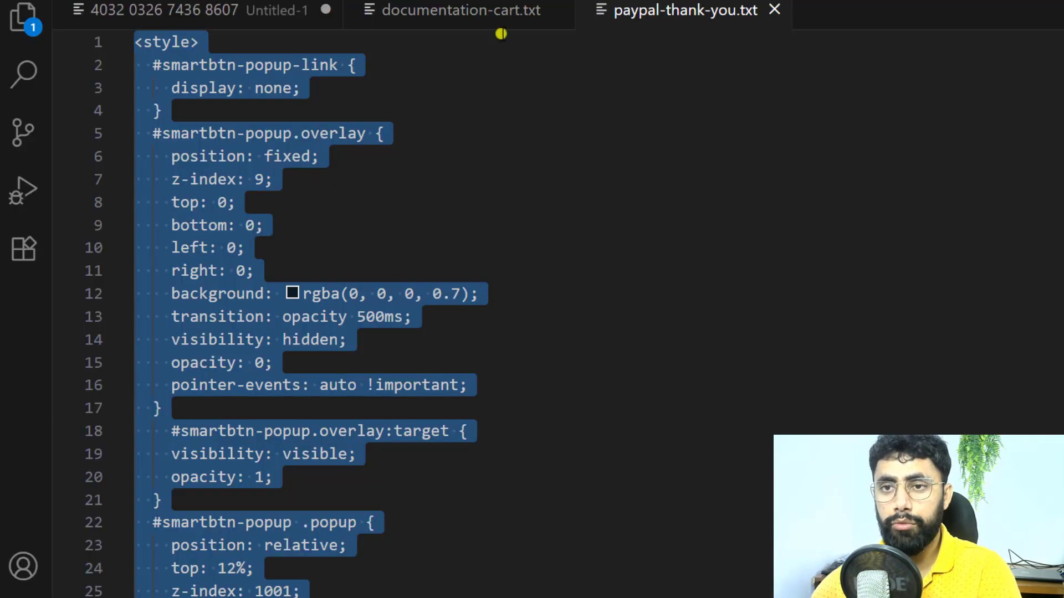
left_click(775, 7)
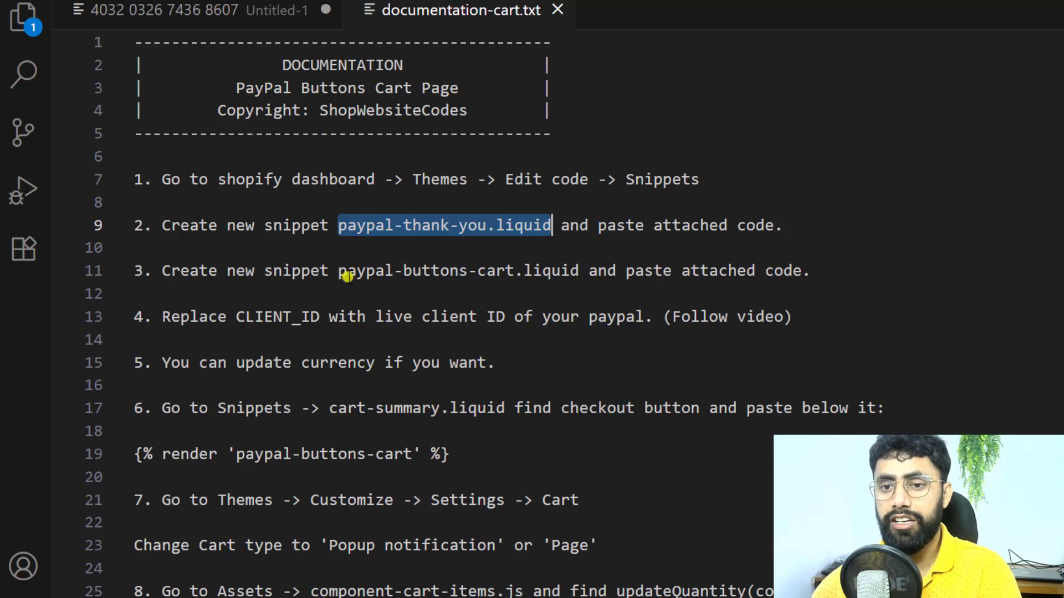
left_click(348, 271)
left_click_drag(339, 271, 579, 271)
key("ctrl+c")
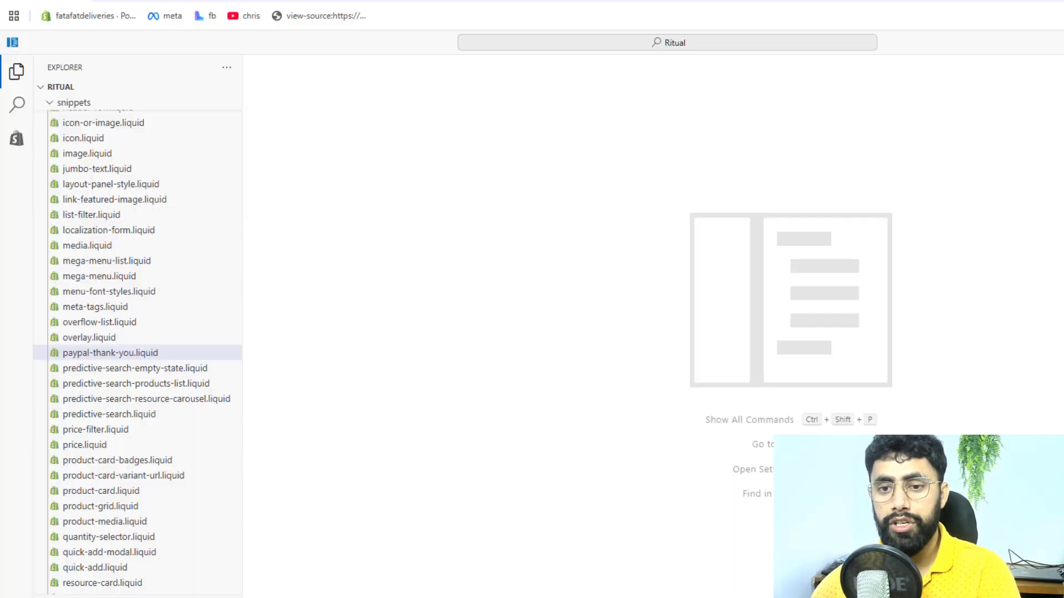
scroll(121, 189, "up", 12)
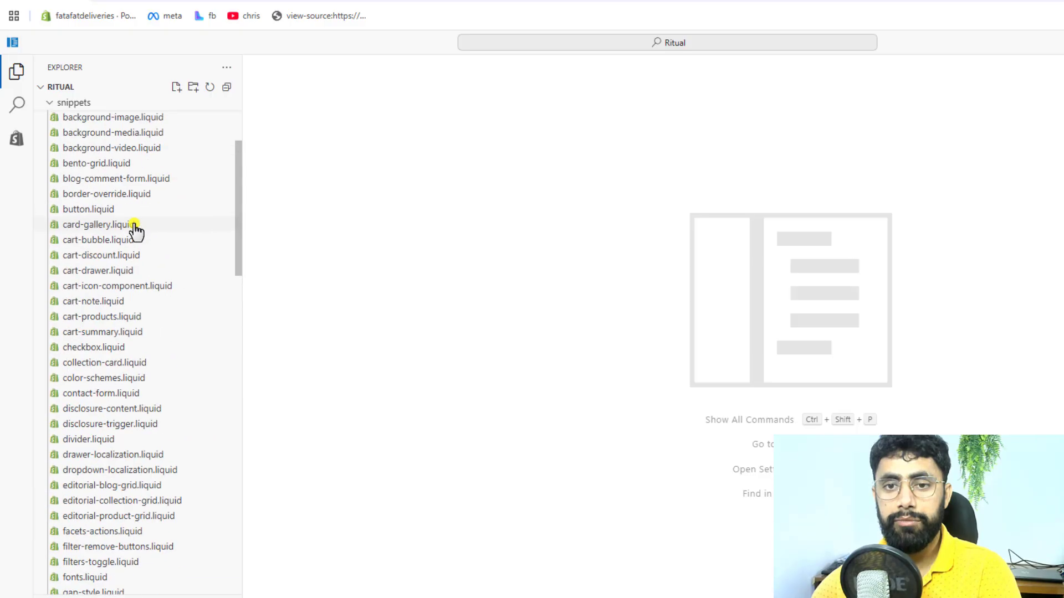
left_click(87, 195)
left_click(82, 195)
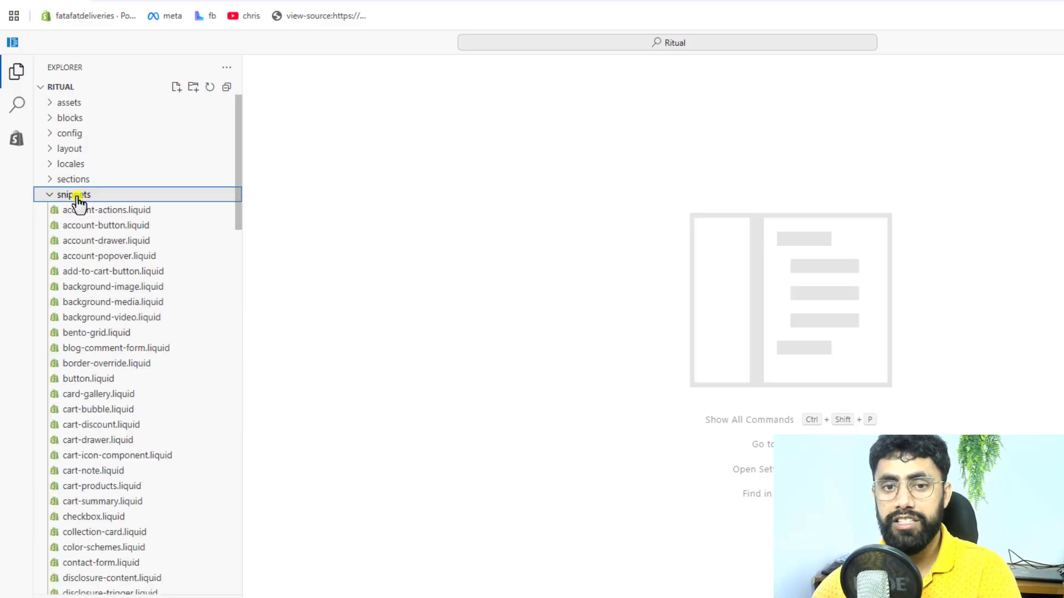
left_click(176, 88)
key("ctrl+v")
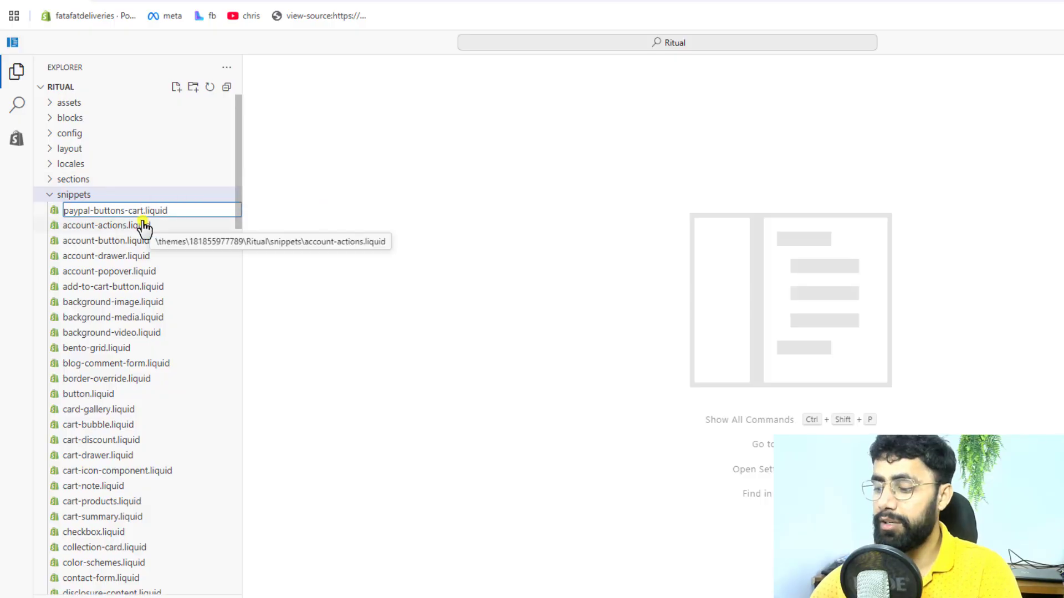
key("Return")
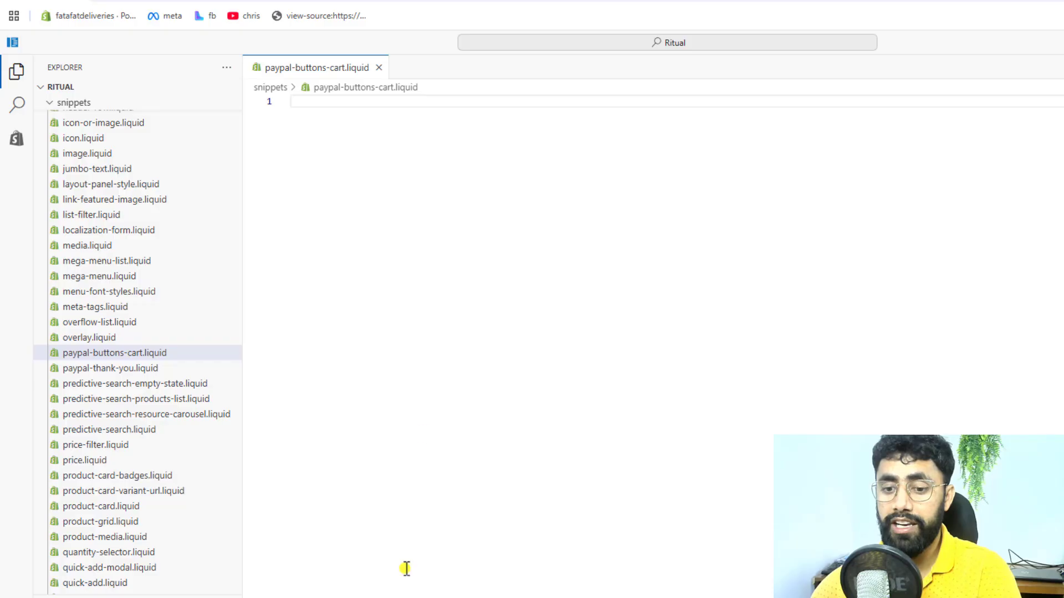
Step: Copy all the code from paypal-credit-card-cart.txt into paypal-buttons-cart.liquid and save the snippet
left_click(400, 597)
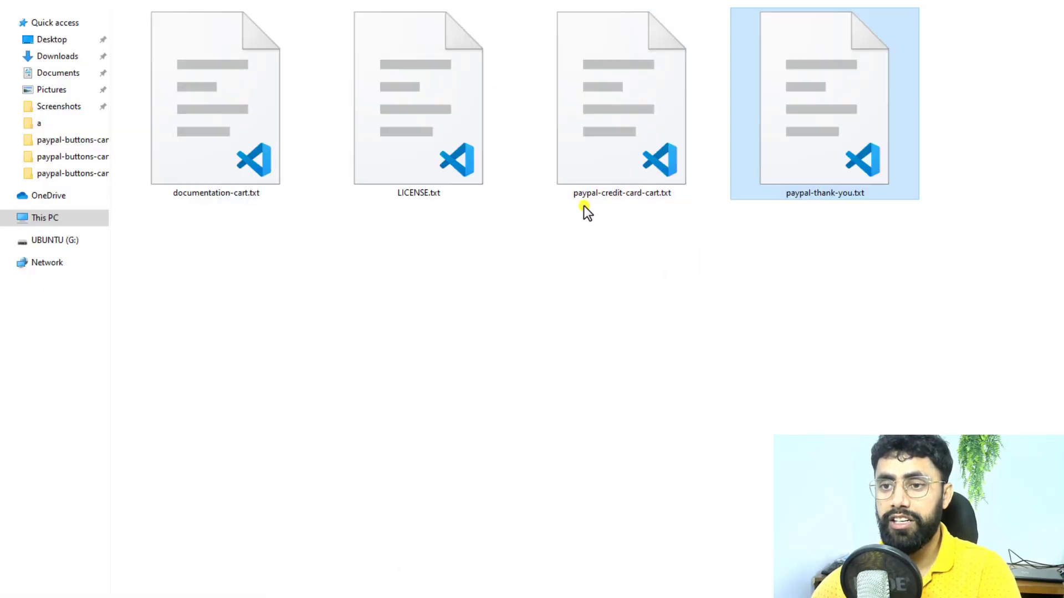
double_click(603, 134)
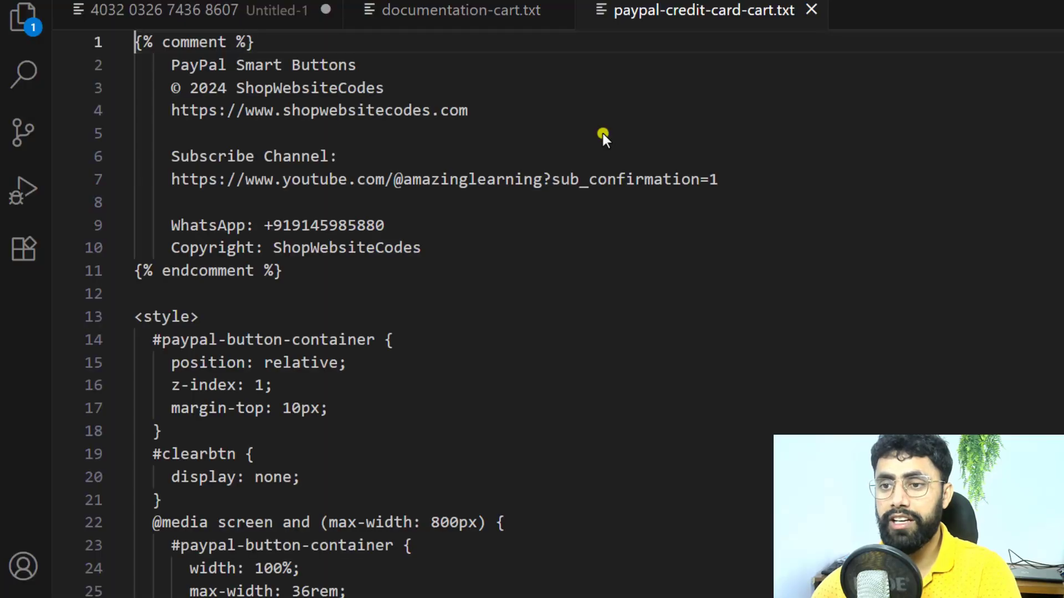
key("ctrl+a")
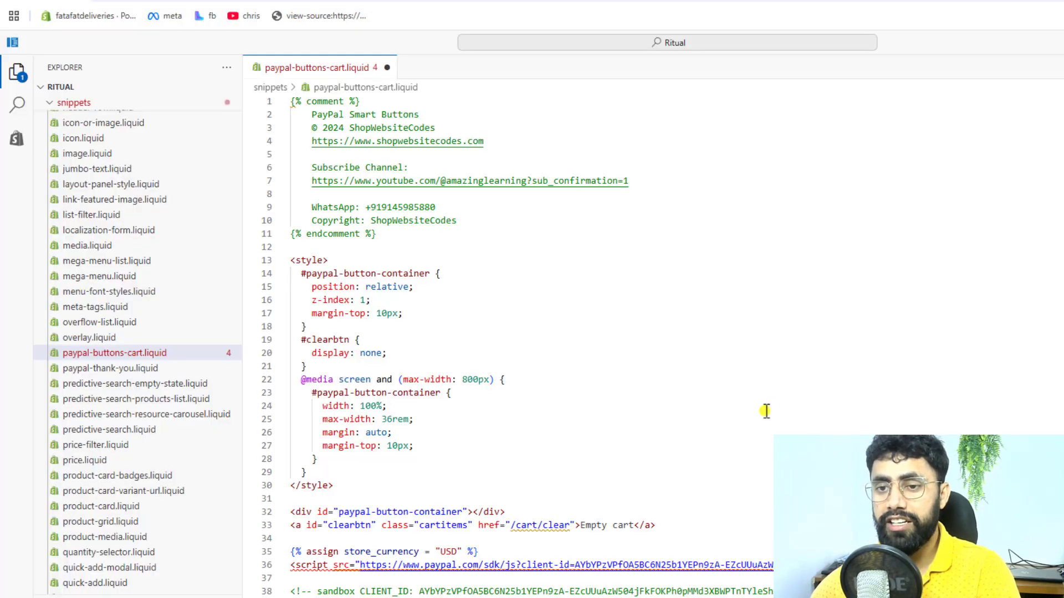
key("ctrl+s")
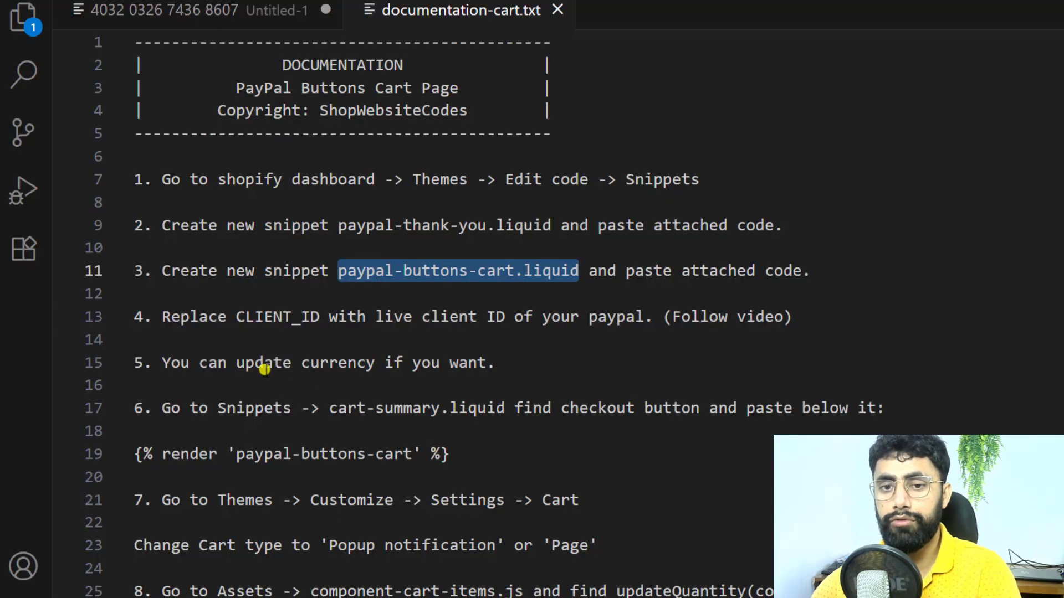
Step: Replace the client ID in the PayPal SDK script URL of paypal-buttons-cart.liquid with the copied PayPal client ID and save
left_click(180, 319)
double_click(271, 317)
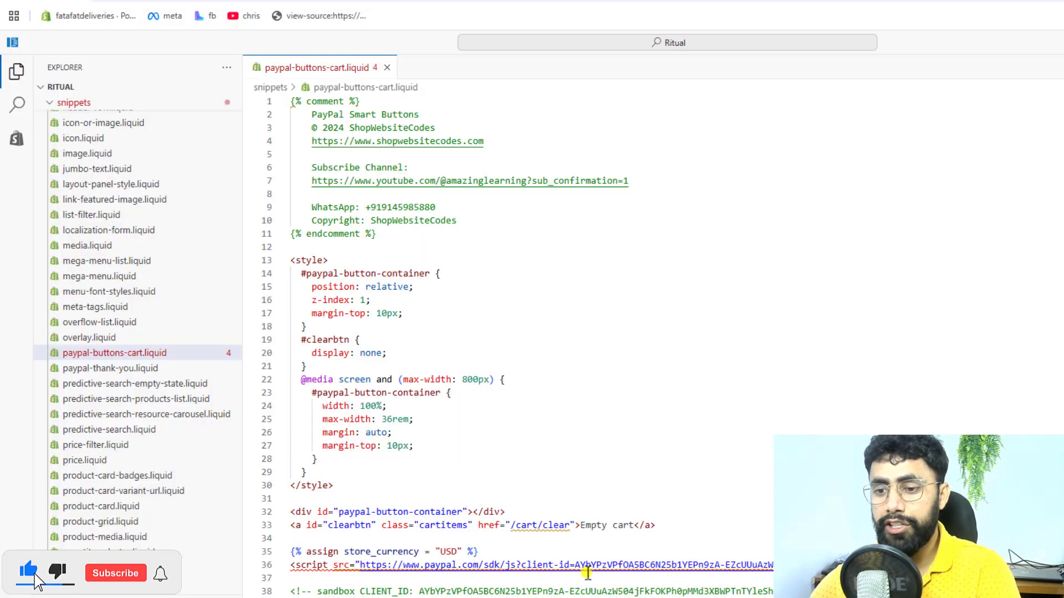
left_click_drag(575, 565, 1004, 565)
key("ctrl+c")
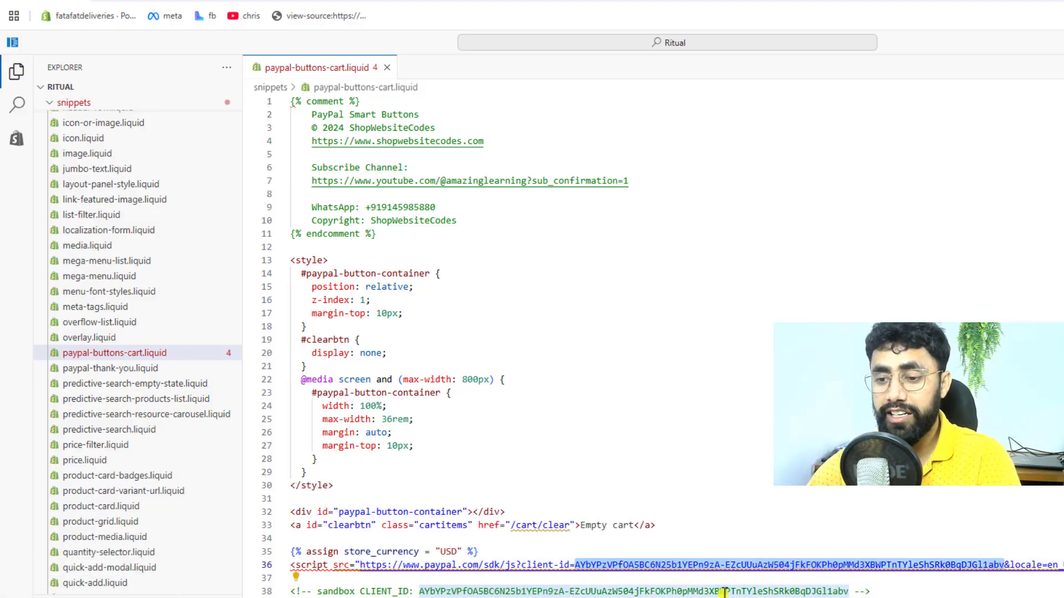
key("BackSpace")
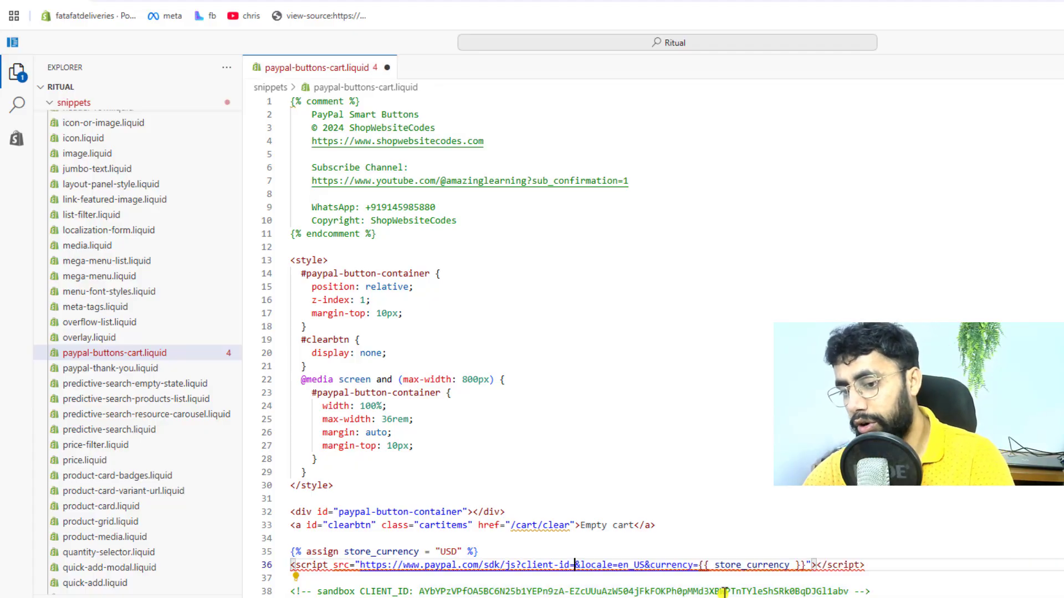
key("ctrl+v")
key("ctrl+s")
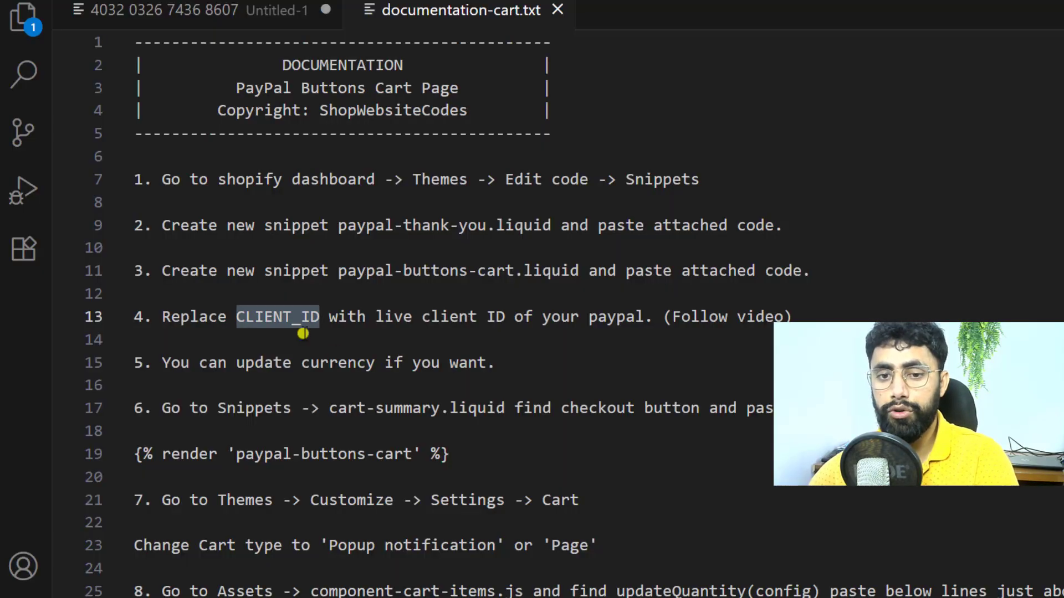
Step: Review the documentation's optional currency instruction and the store_currency assignment in paypal-buttons-cart.liquid
left_click_drag(172, 363, 330, 363)
left_click(388, 365)
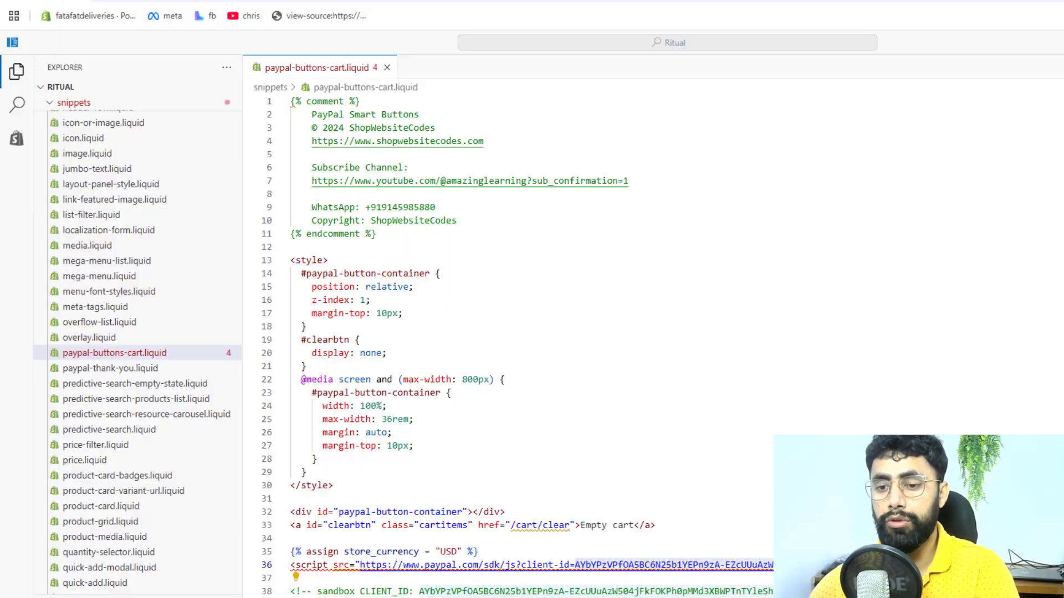
double_click(355, 554)
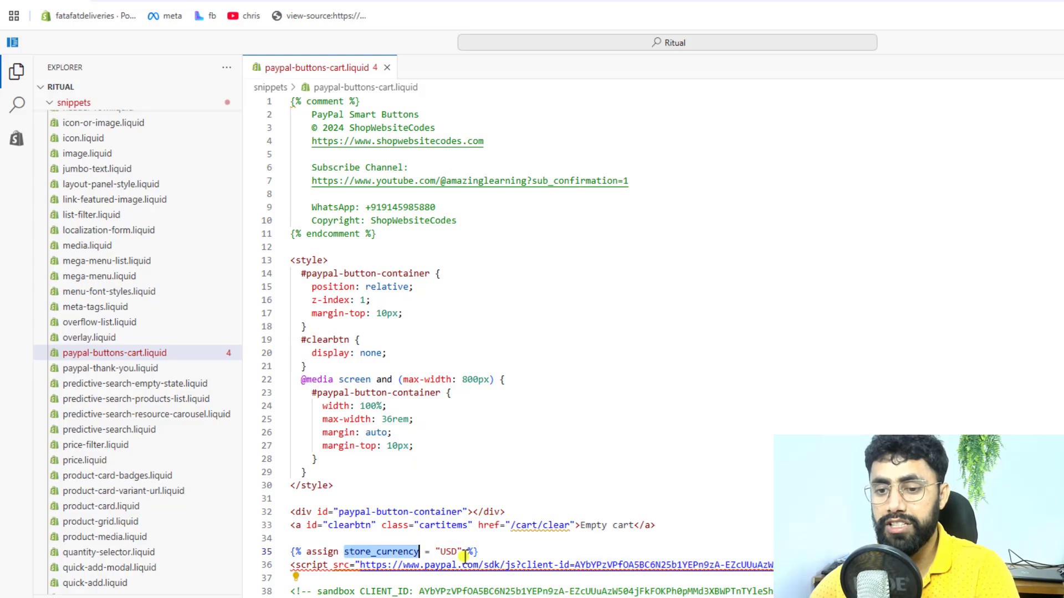
left_click_drag(441, 552, 455, 551)
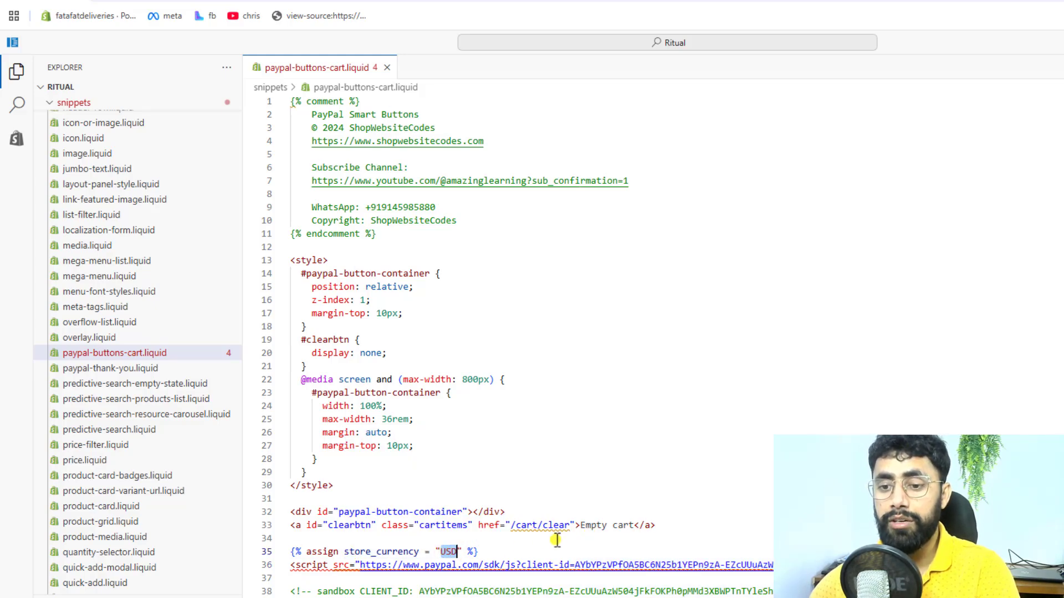
left_click(496, 553)
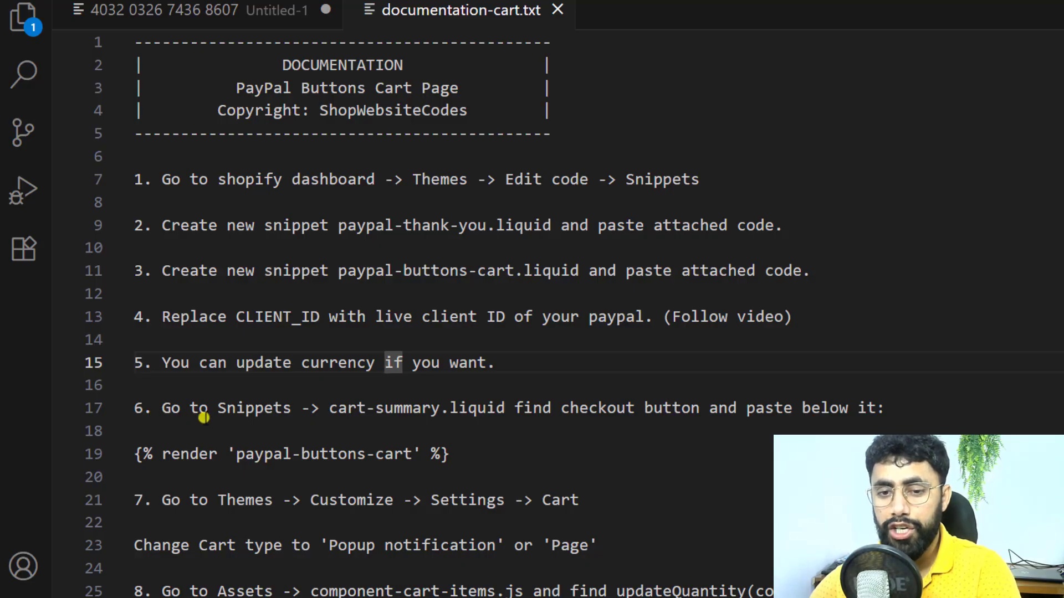
Step: Check the documentation's sixth instruction and open cart-summary.liquid from the theme's snippets folder
left_click(243, 410)
left_click_drag(330, 409, 494, 413)
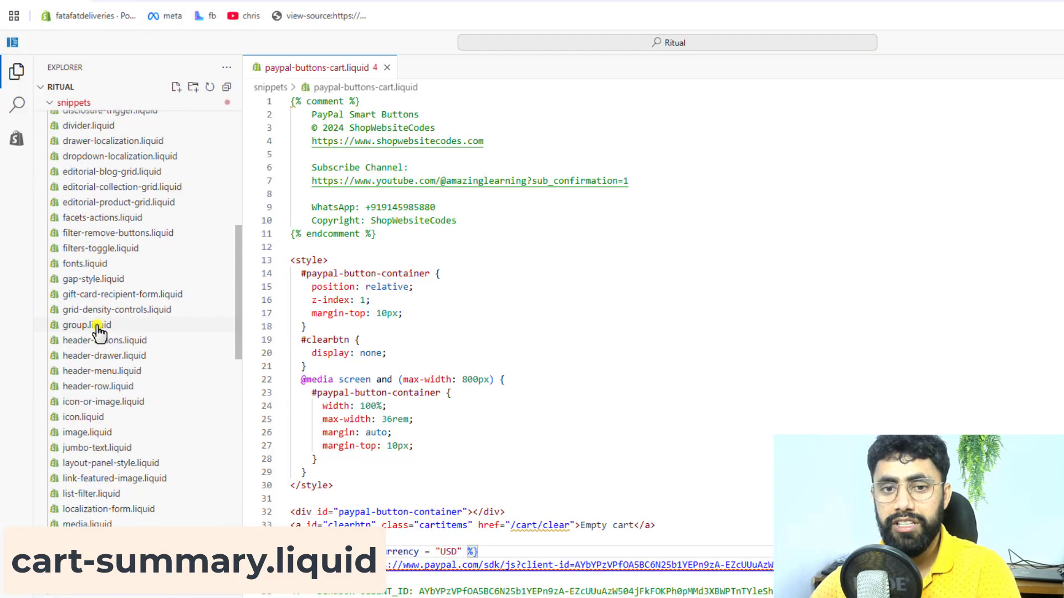
scroll(98, 331, "up", 10)
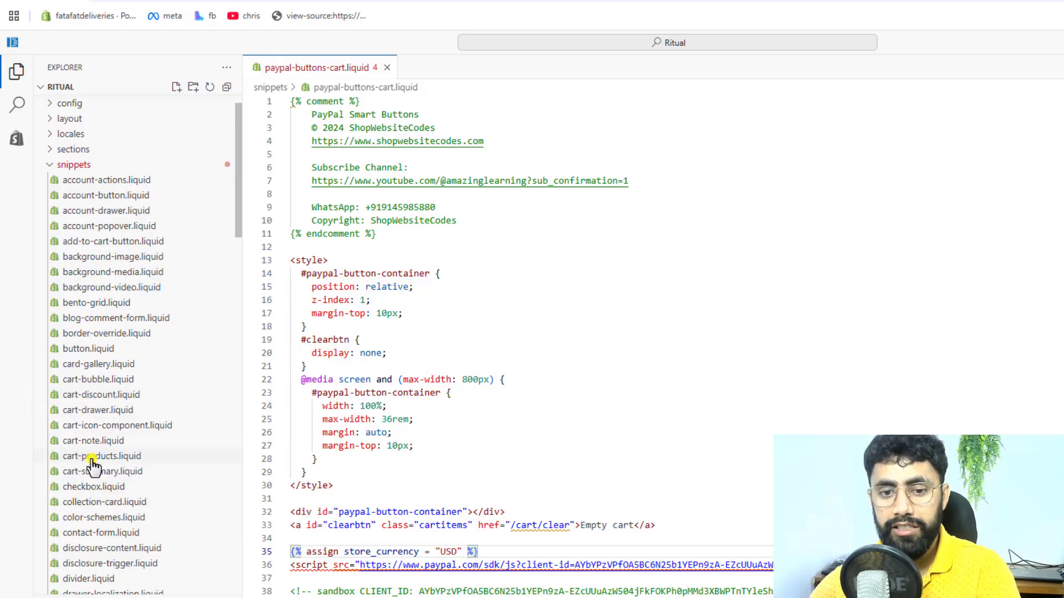
left_click(102, 474)
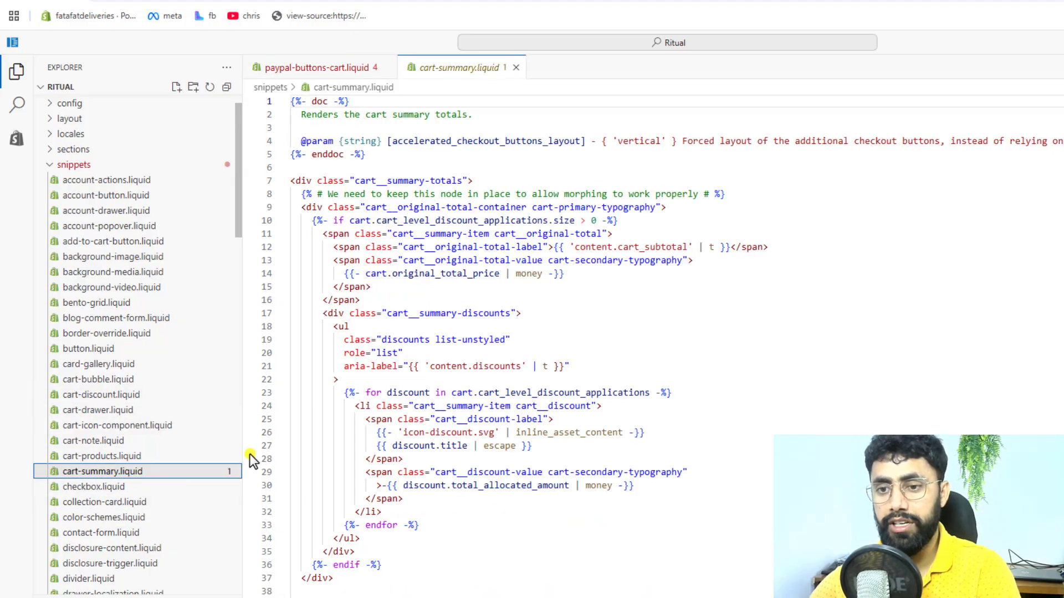
Step: Search cart-summary.liquid for "checkout", the term copied from the documentation, and locate the checkout button's code
key("alt+Tab")
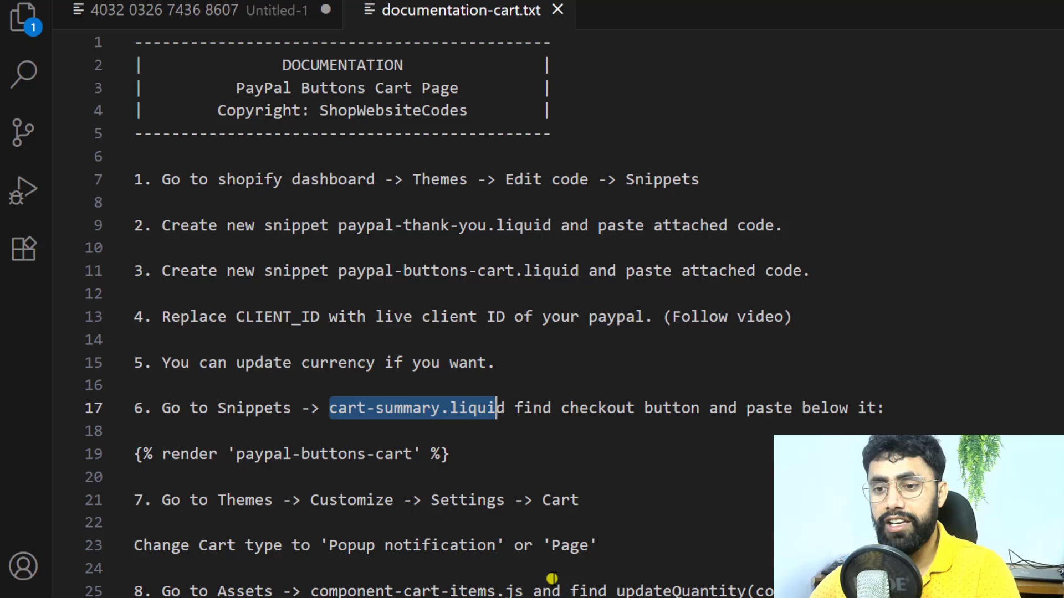
double_click(598, 410)
key("ctrl+c")
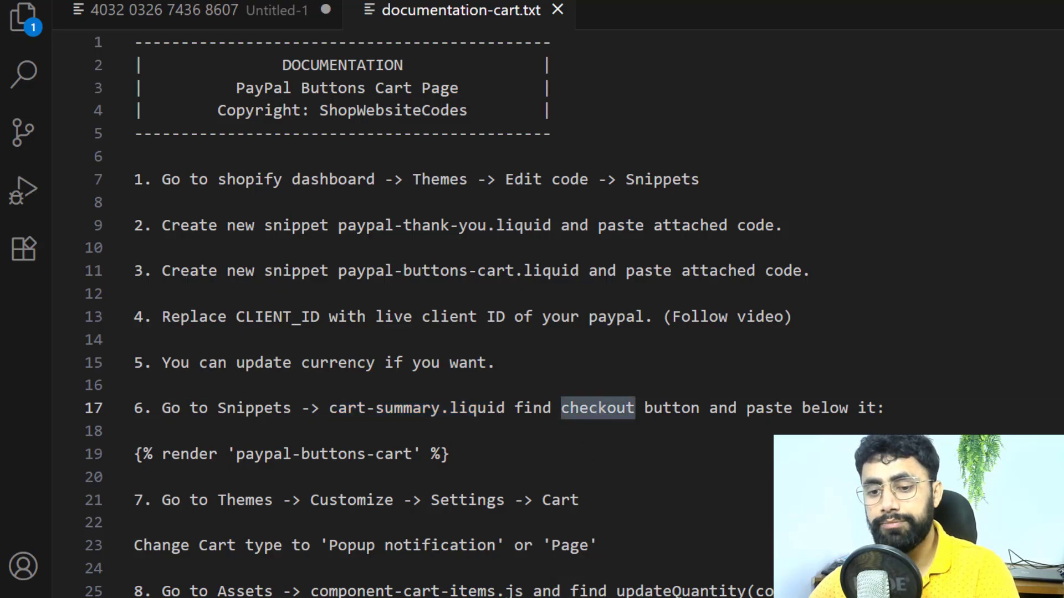
key("alt+Tab")
left_click(779, 399)
key("ctrl+f")
key("ctrl+v")
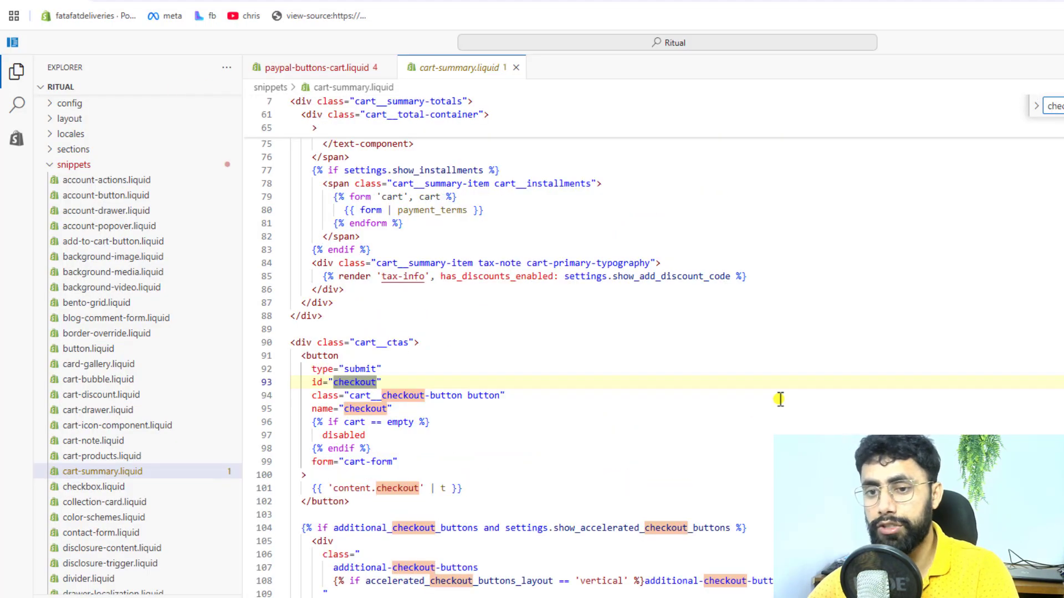
scroll(784, 401, "down", 3)
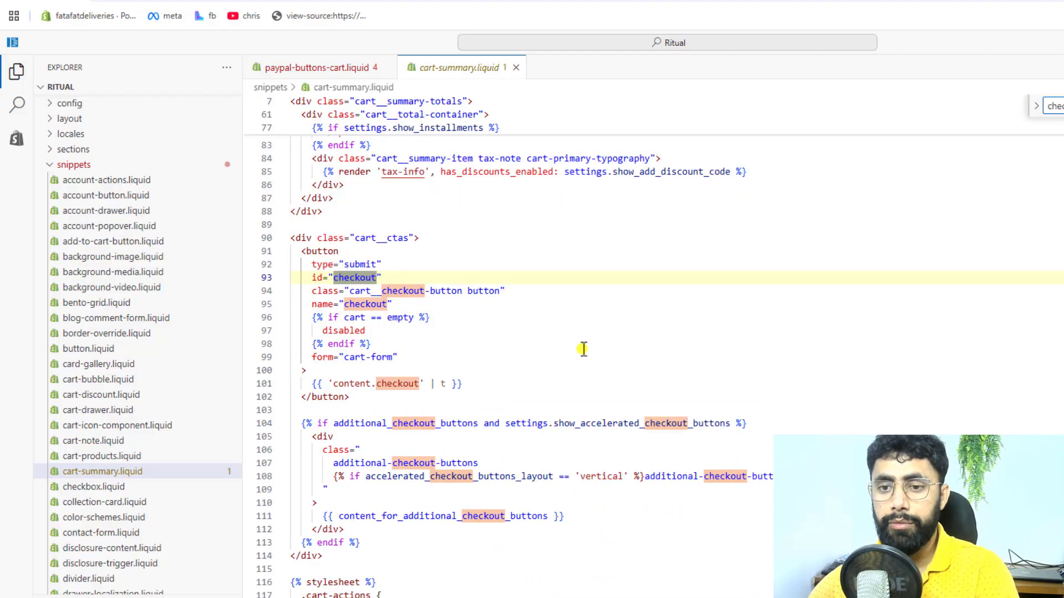
left_click(380, 342)
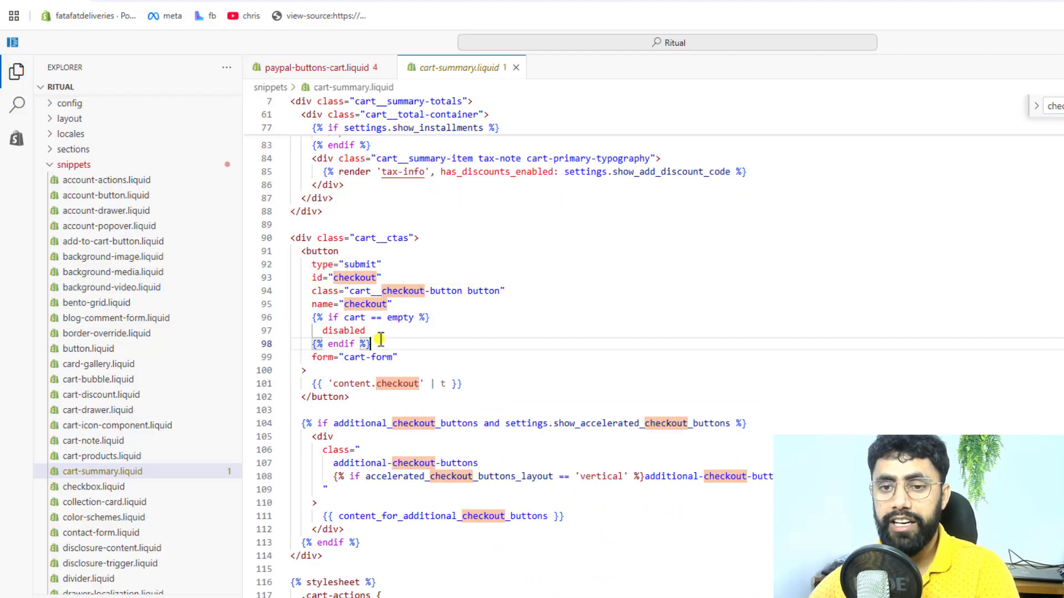
left_click(306, 252)
double_click(356, 277)
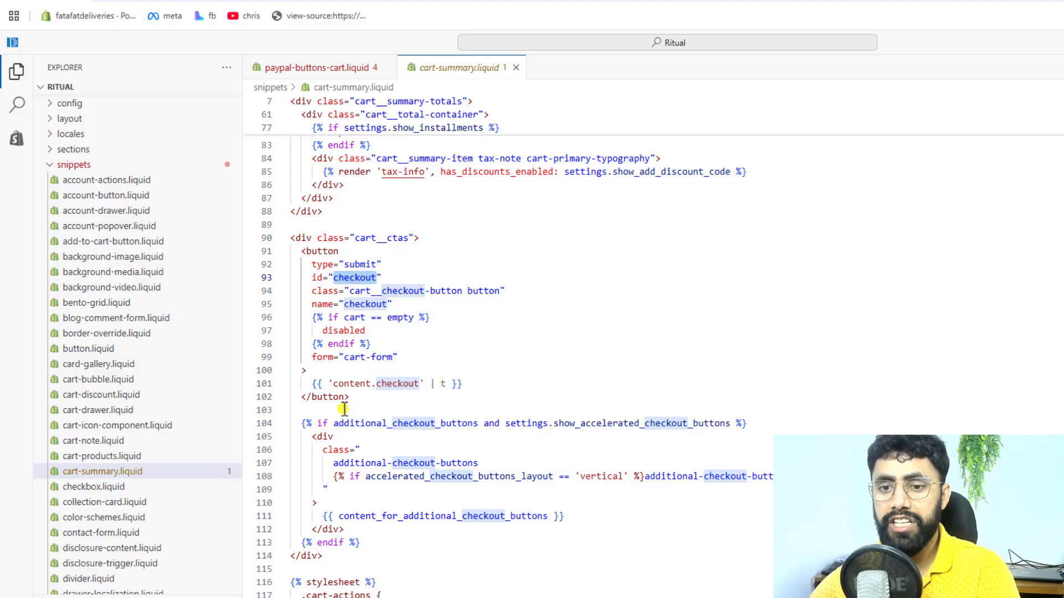
Step: Insert the documentation's line {% render 'paypal-buttons-cart' %} below the checkout button's closing tag in cart-summary.liquid, set off by a blank line
left_click(362, 396)
key("Return")
key("Return")
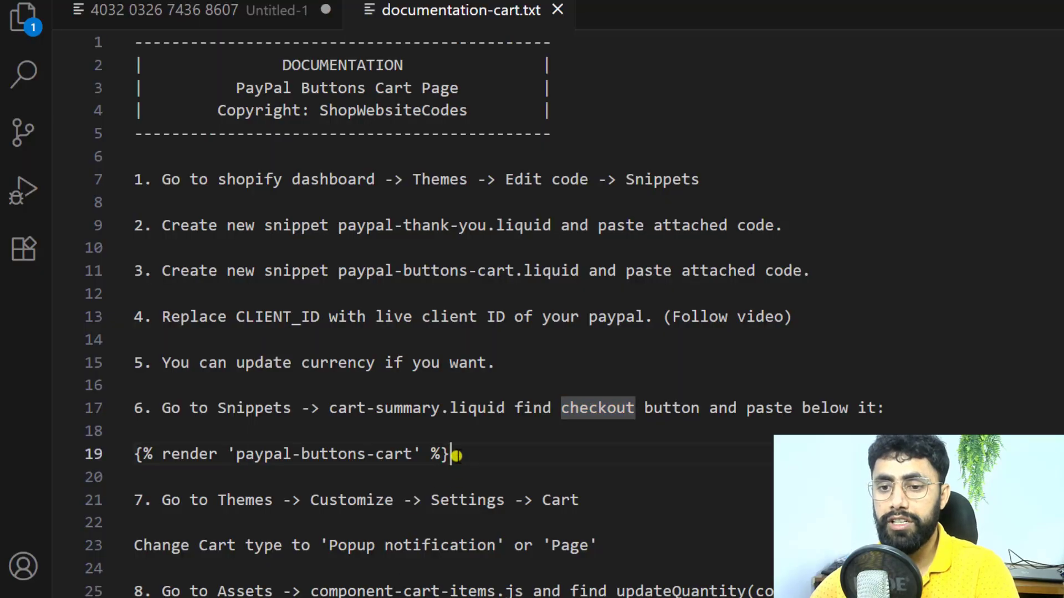
left_click_drag(457, 454, 131, 460)
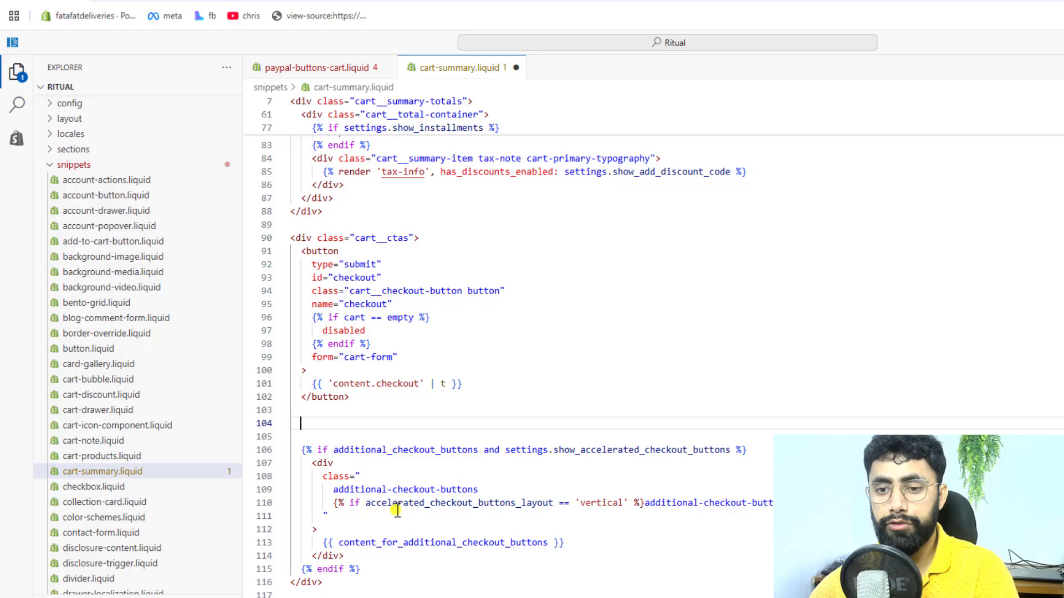
type("{% render 'paypal-buttons-cart' %}")
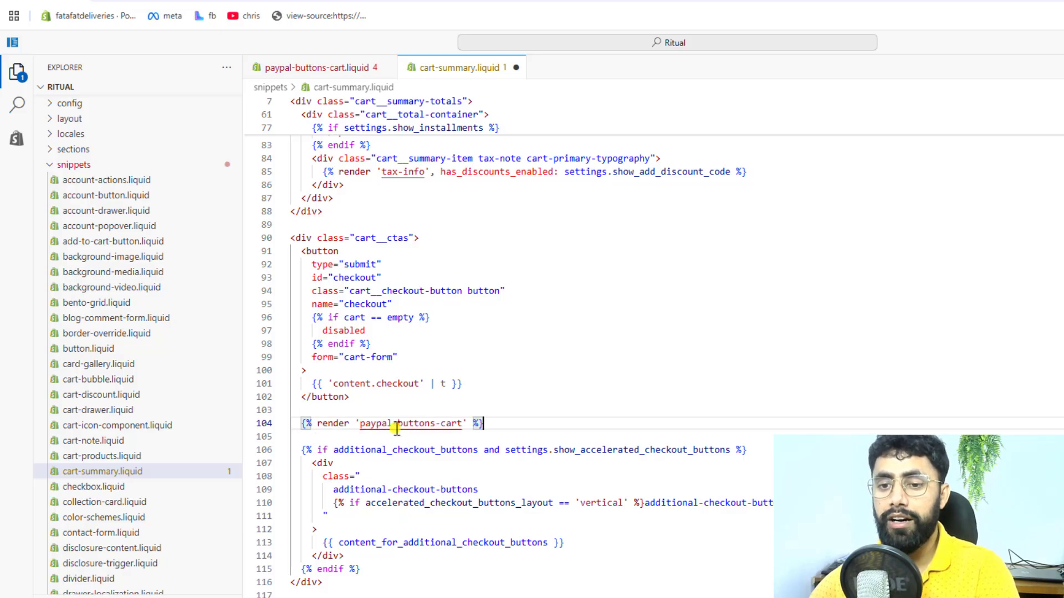
Step: Compare the render line's snippet name with the paypal-buttons-cart.liquid file and save cart-summary.liquid
left_click(327, 73)
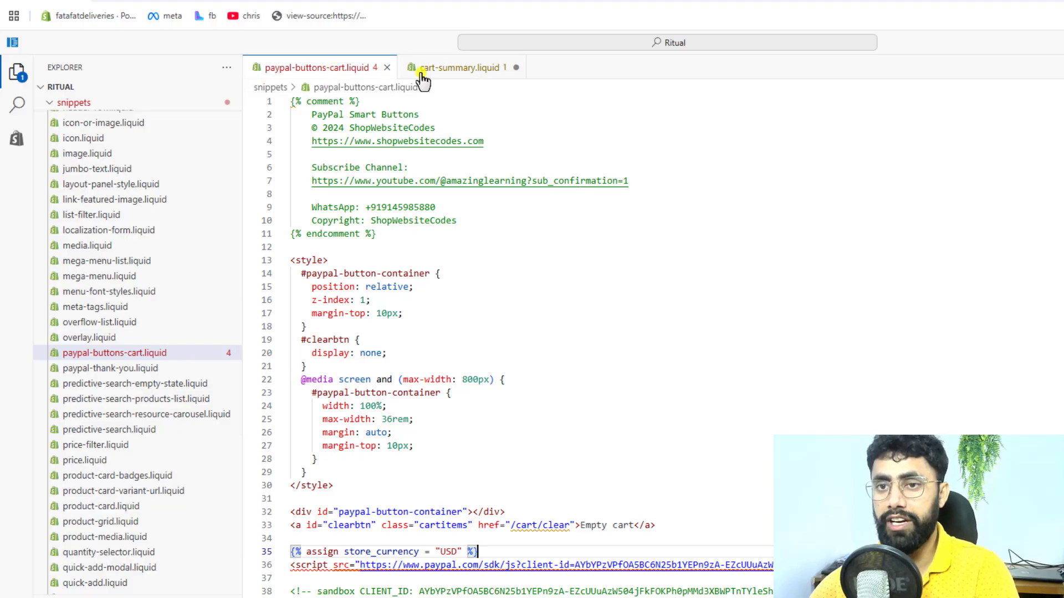
left_click(443, 75)
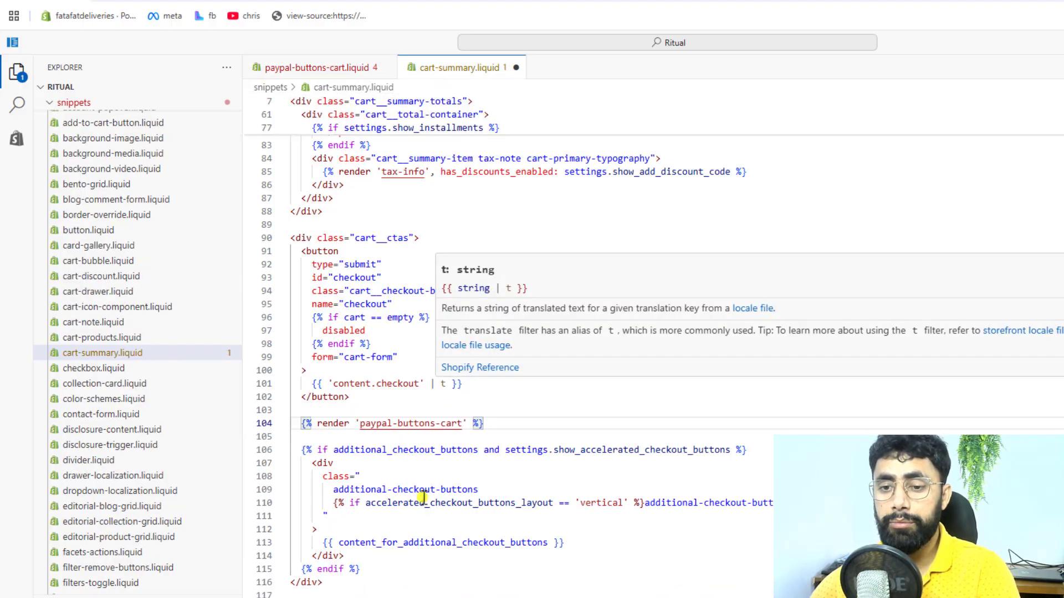
left_click(404, 428, "ctrl")
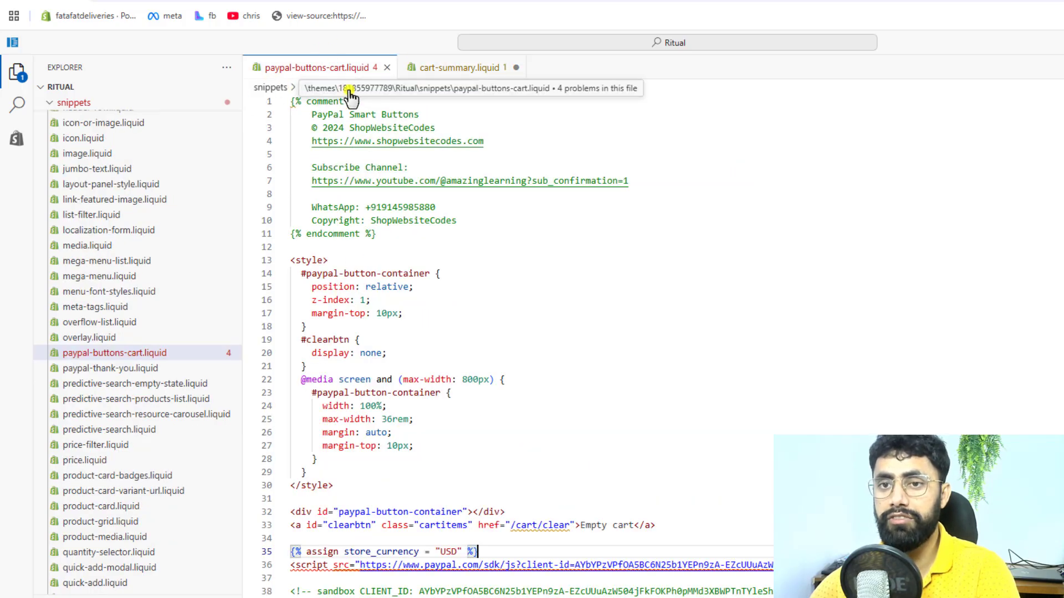
left_click(451, 68)
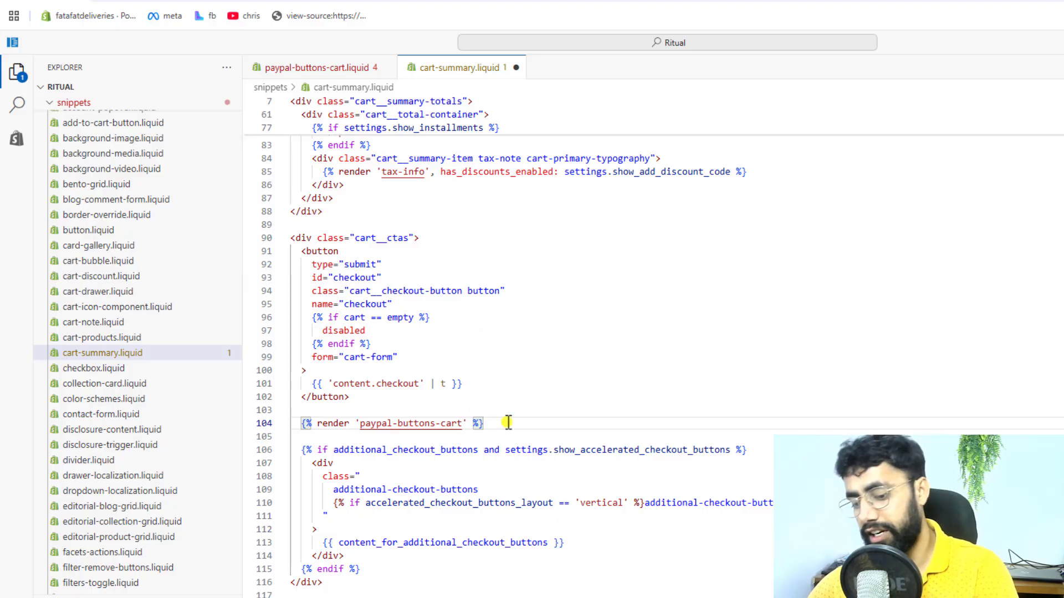
key("ctrl+s")
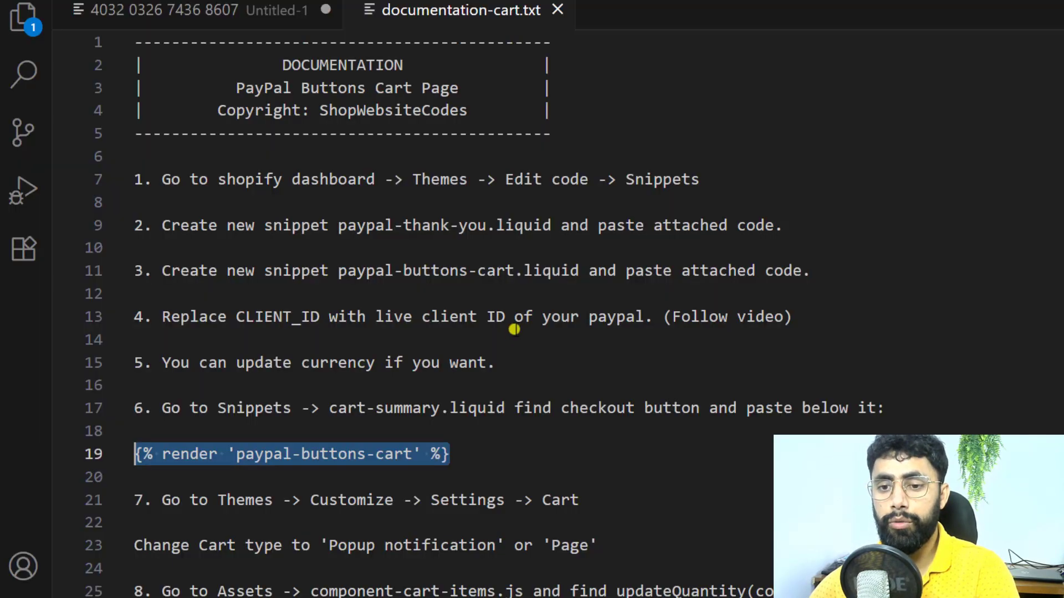
Step: Read the documentation's seventh instruction on where to change the cart type and which options are allowed
scroll(513, 332, "down", 3)
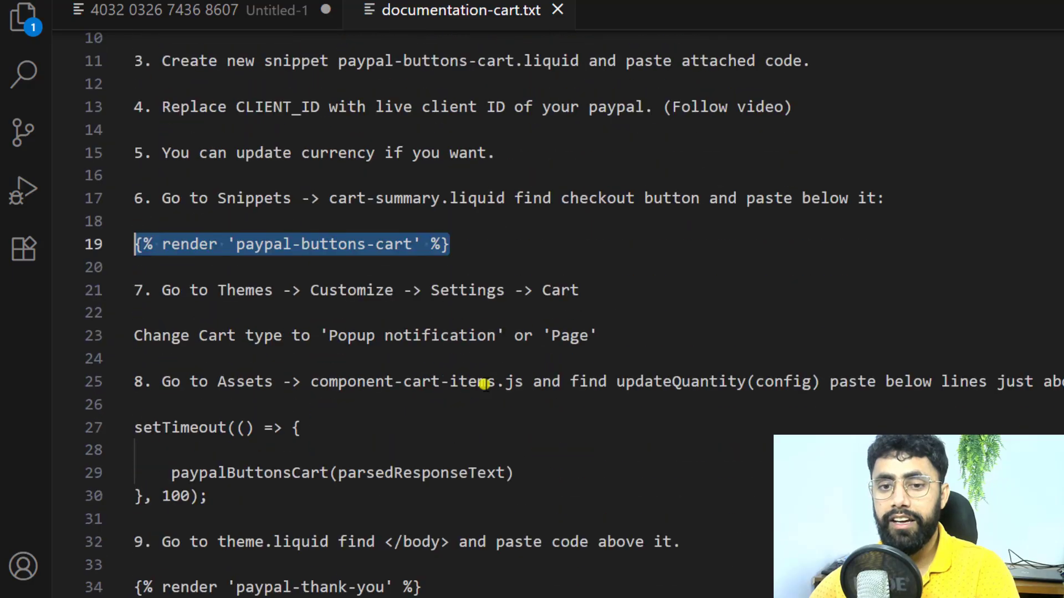
left_click(143, 294)
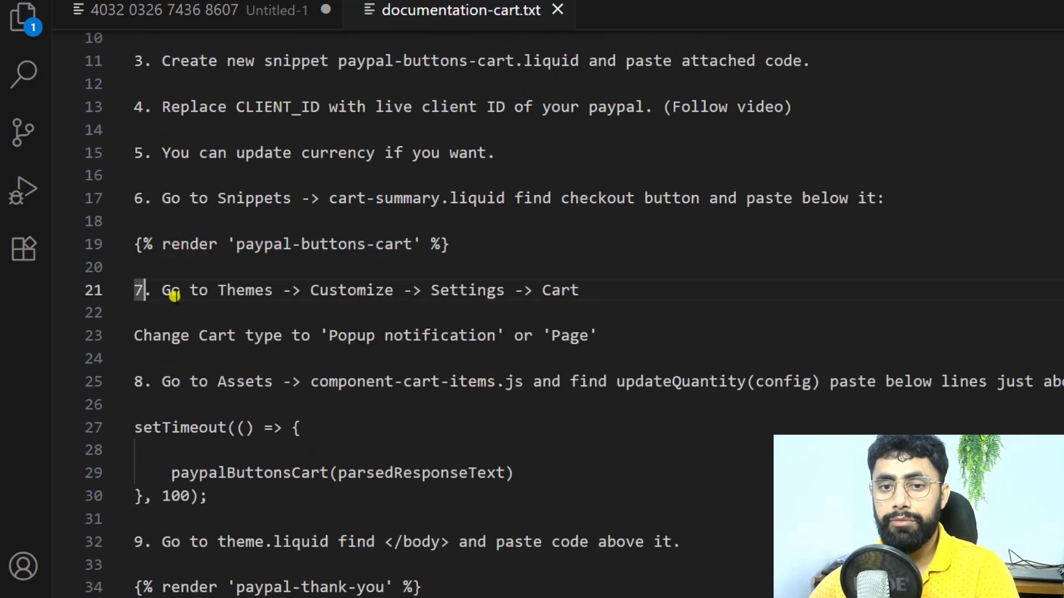
double_click(256, 291)
double_click(356, 289)
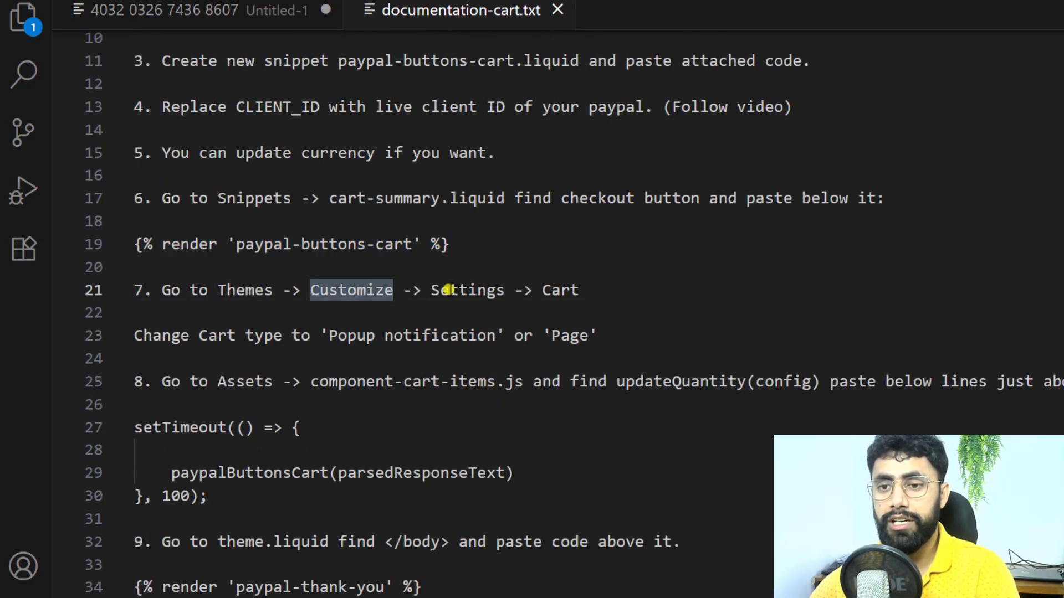
double_click(455, 289)
double_click(560, 290)
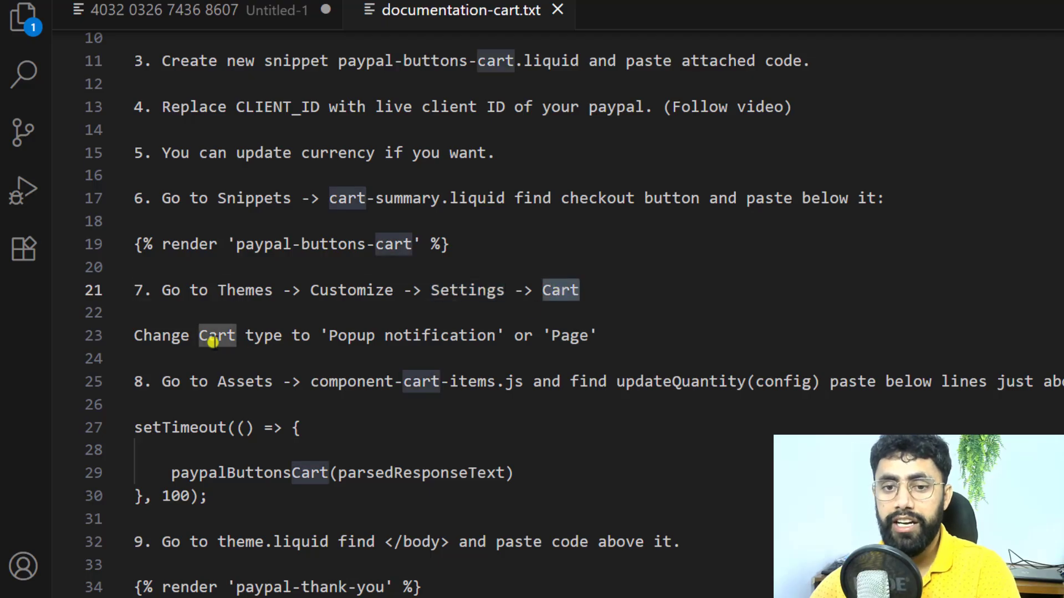
left_click_drag(196, 339, 294, 336)
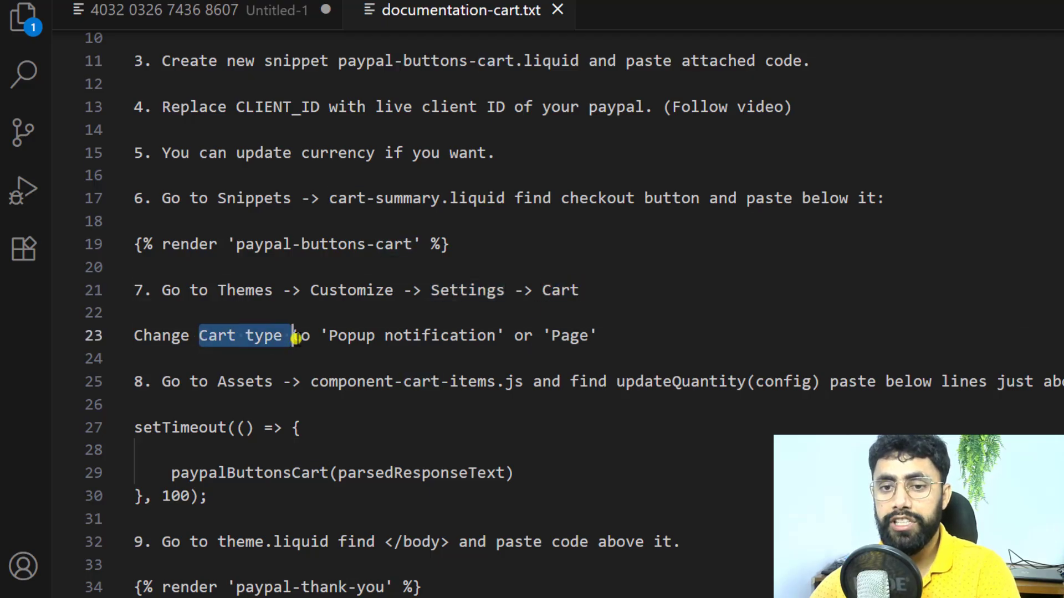
double_click(571, 337)
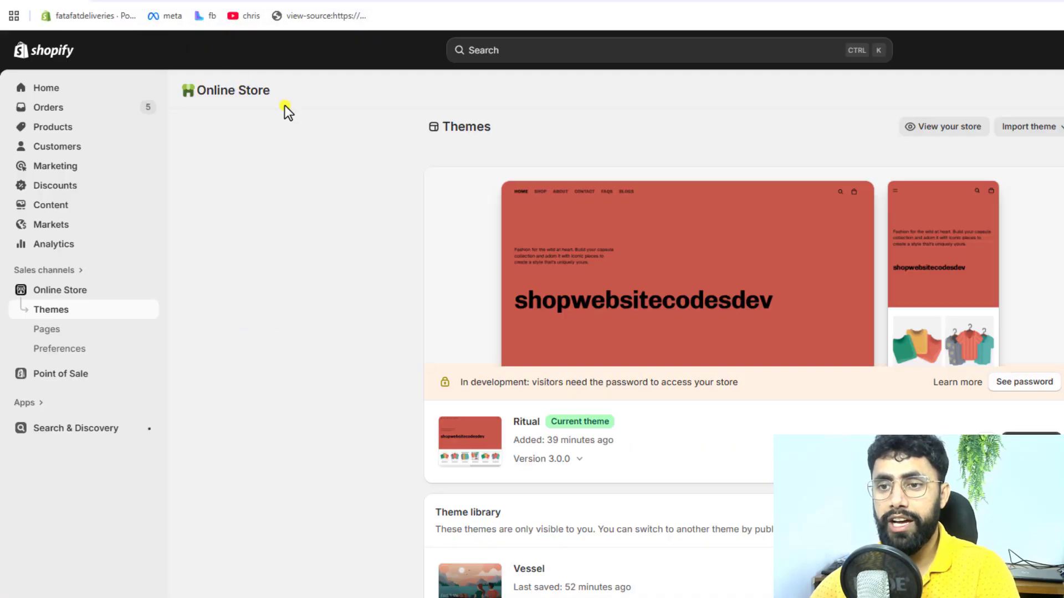
Step: Open the Ritual theme's customizer and set the cart type to Page in the theme's cart settings
left_click(1031, 442)
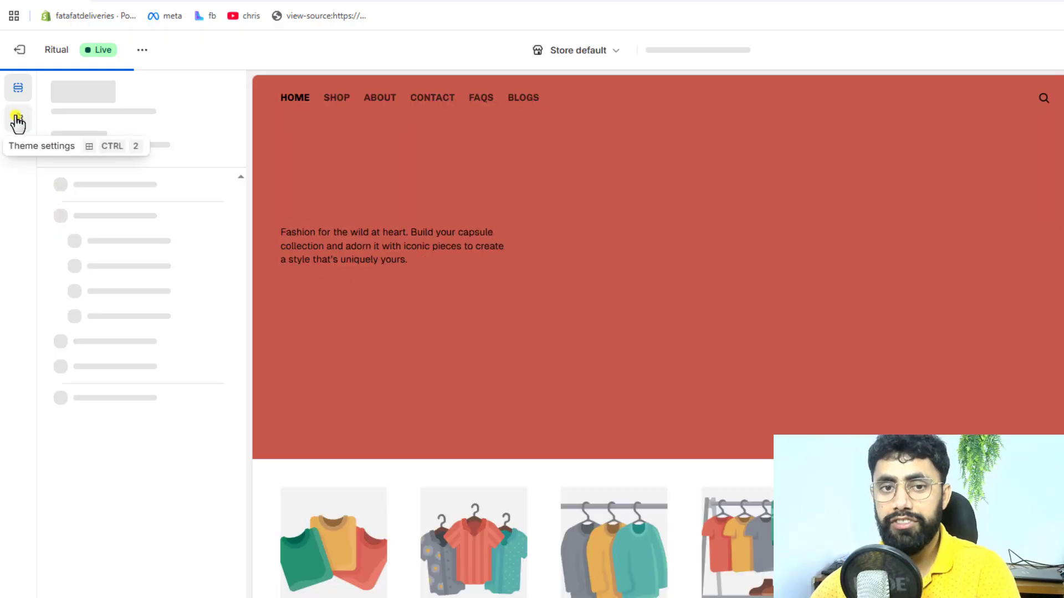
left_click(18, 119)
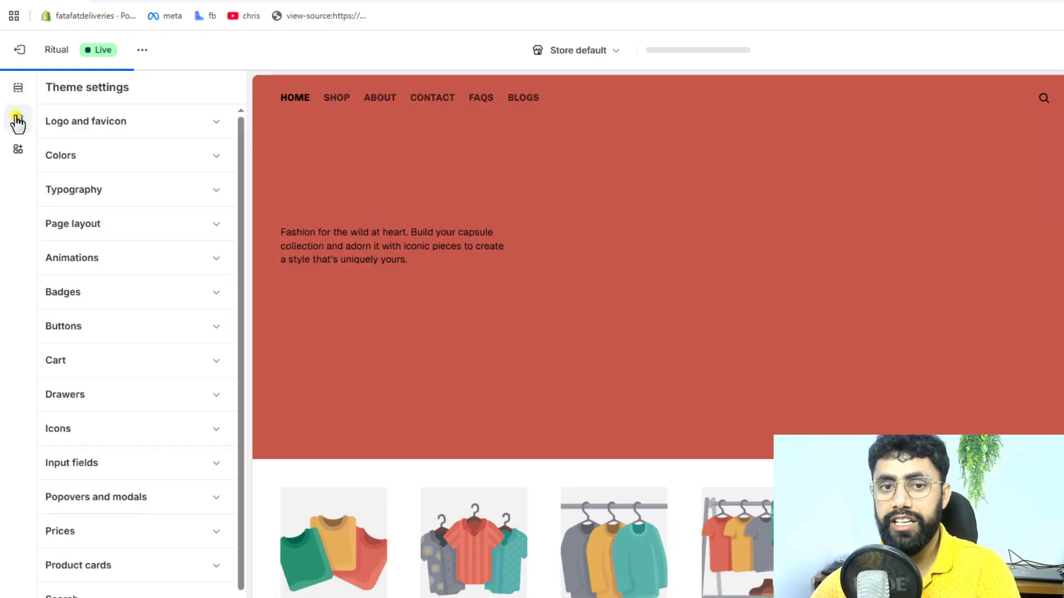
left_click(97, 362)
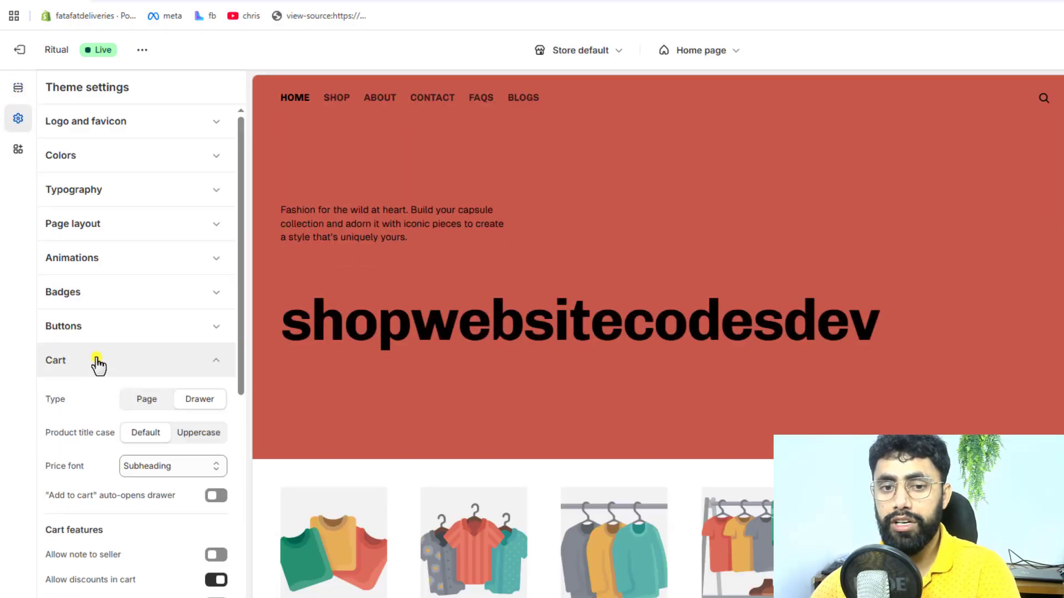
left_click(145, 400)
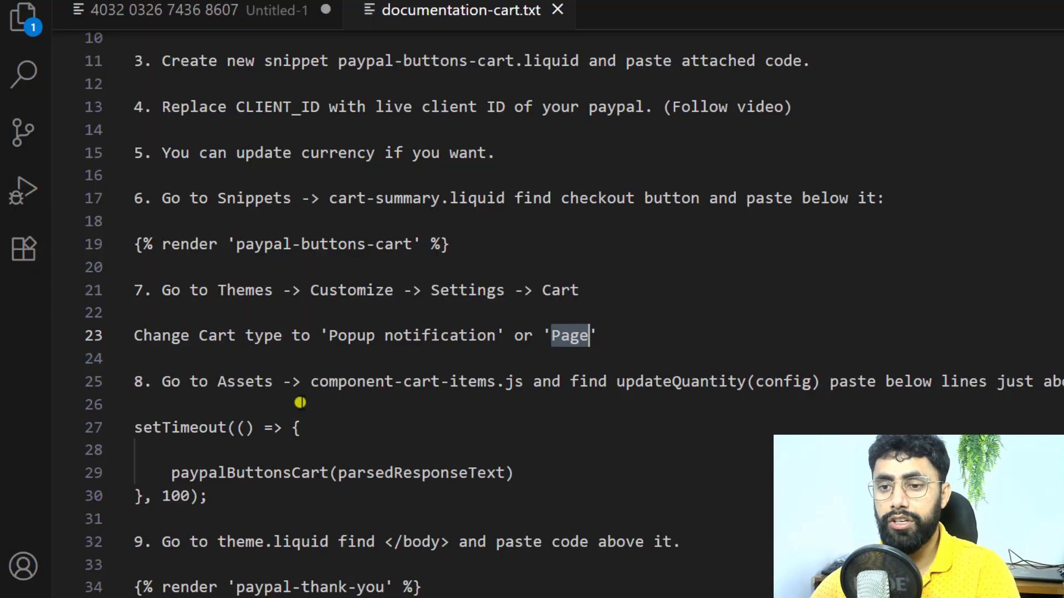
Step: Read the documentation's eighth instruction and open component-cart-items.js from the theme code's assets folder
scroll(302, 408, "down", 3)
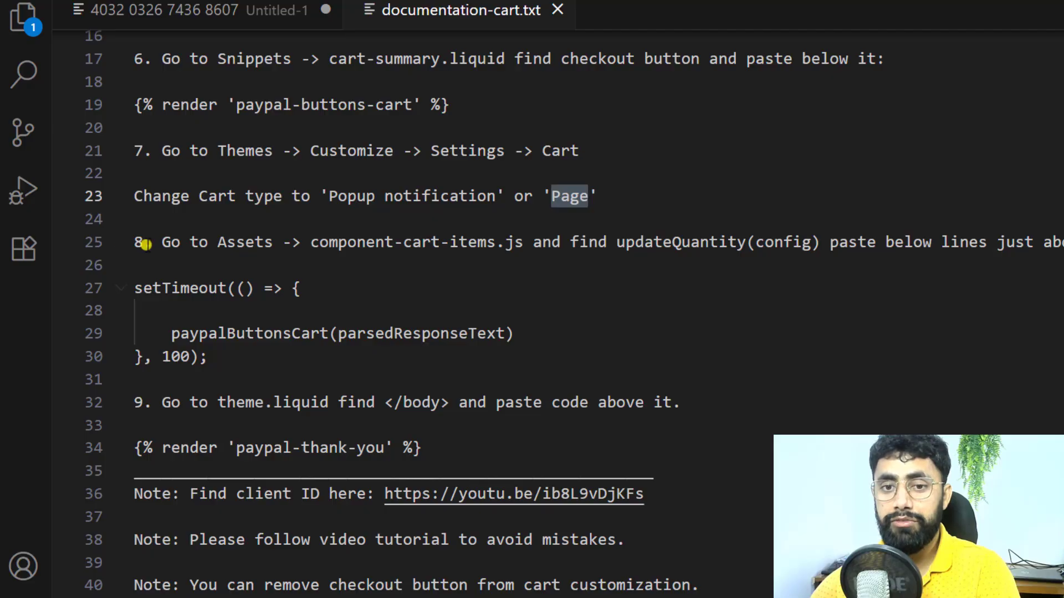
double_click(232, 243)
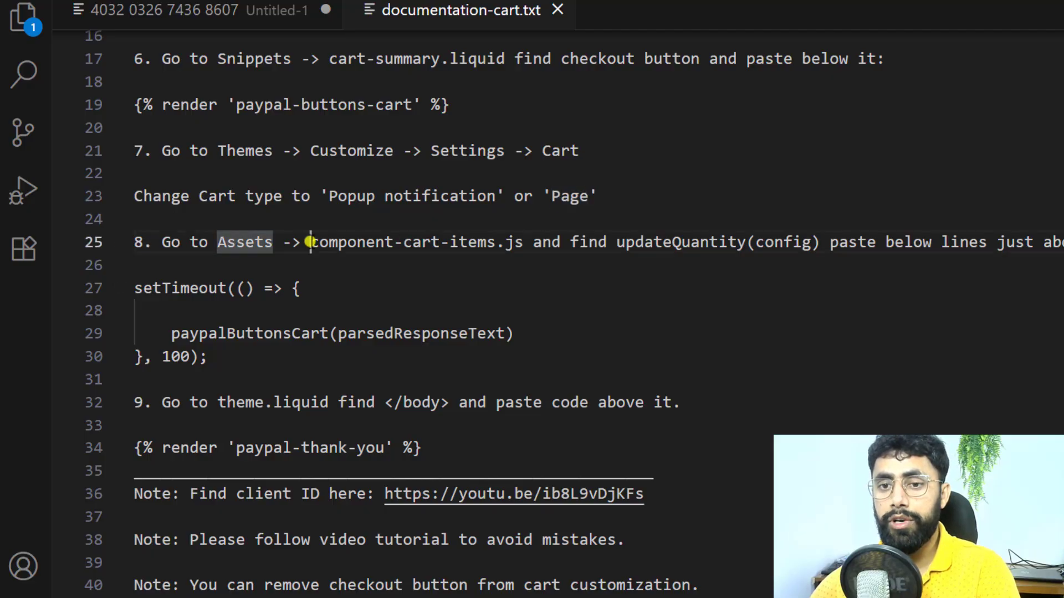
left_click_drag(311, 242, 493, 242)
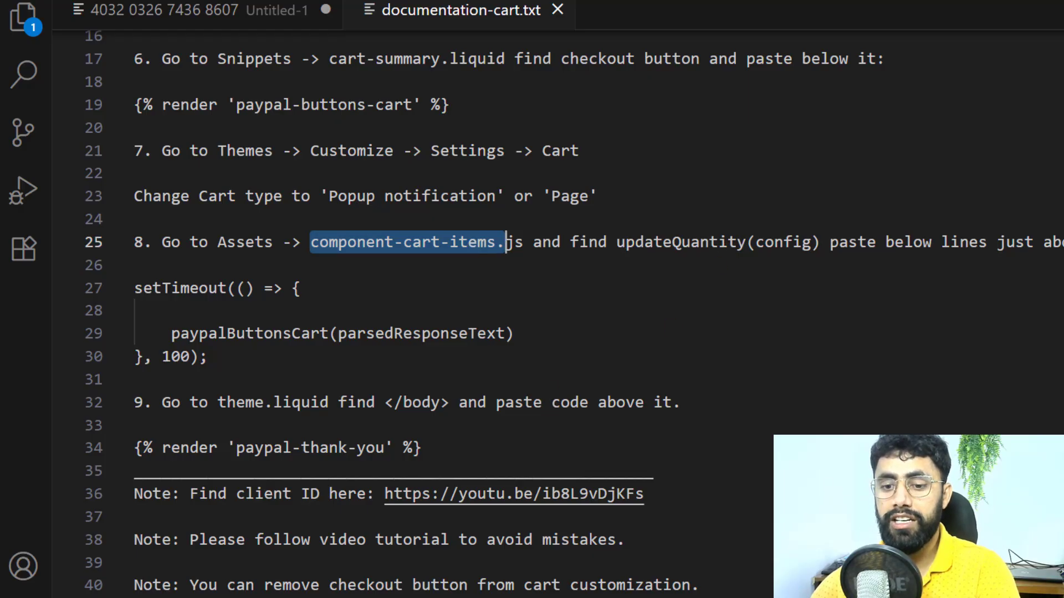
key("alt+Tab")
left_click(344, 1)
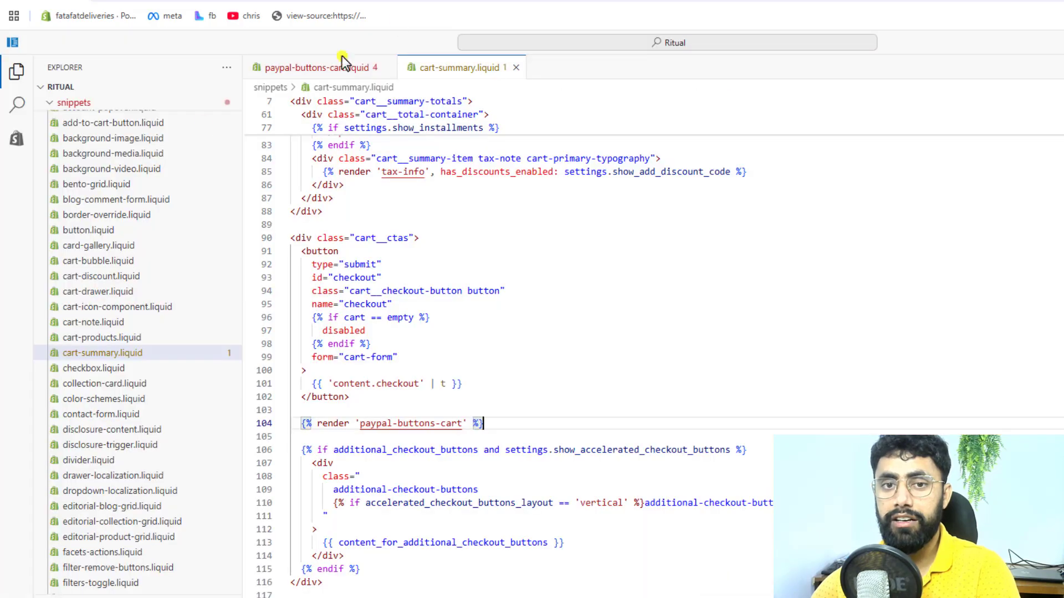
left_click(71, 104)
left_click(71, 104)
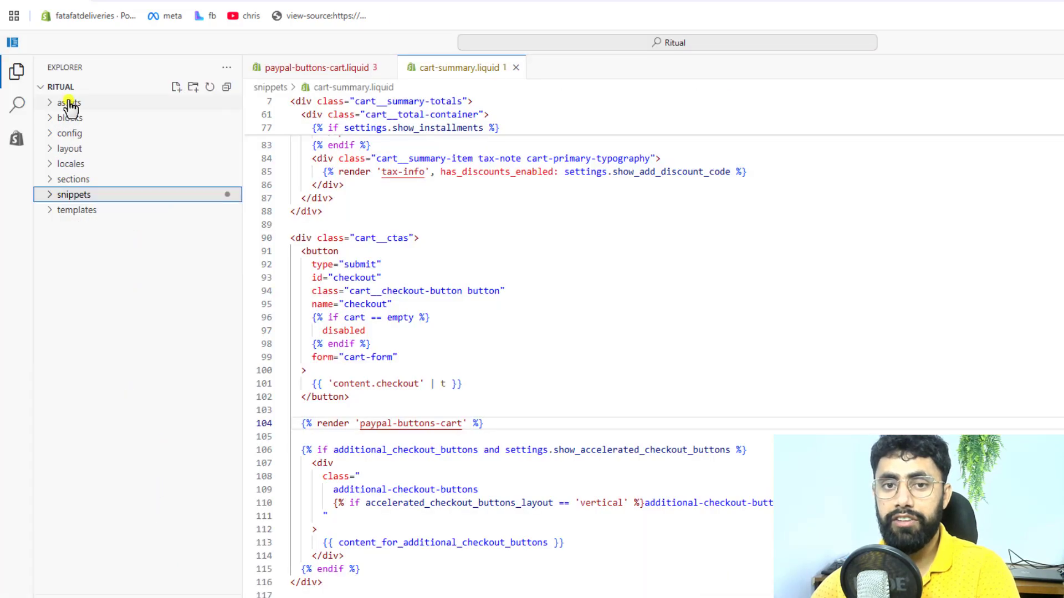
left_click(69, 103)
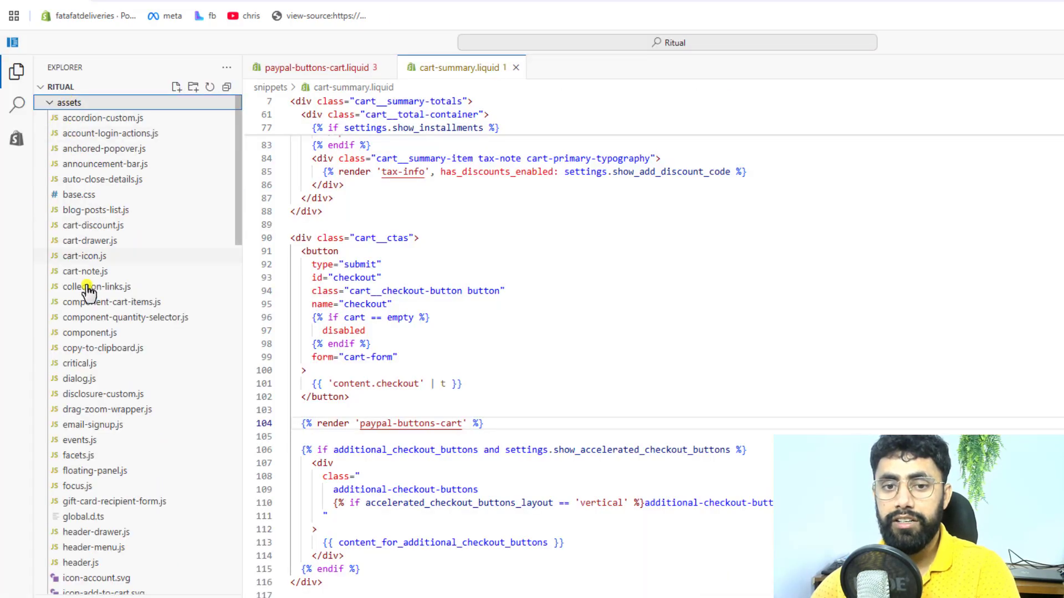
left_click(105, 303)
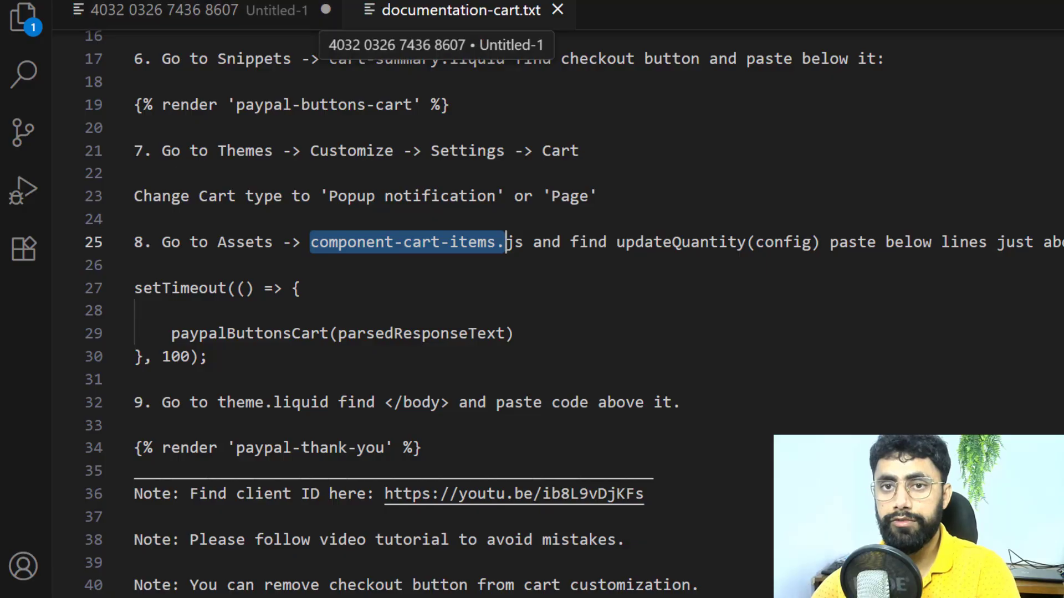
Step: Search component-cart-items.js for updateQuantity(config), the function name copied from the documentation
left_click(227, 0)
left_click(308, 504)
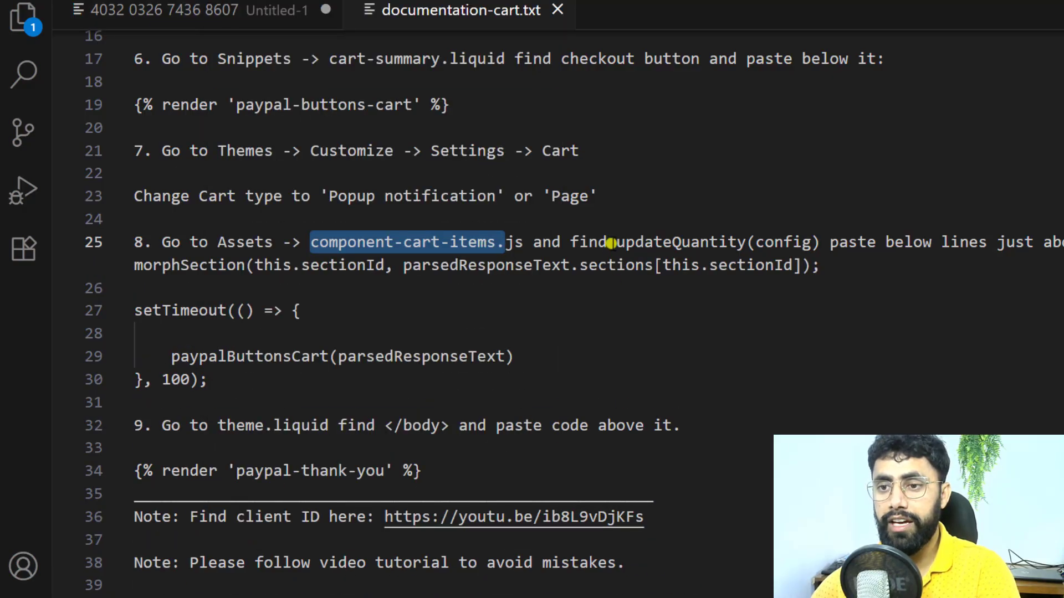
left_click_drag(617, 244, 819, 244)
key("ctrl+c")
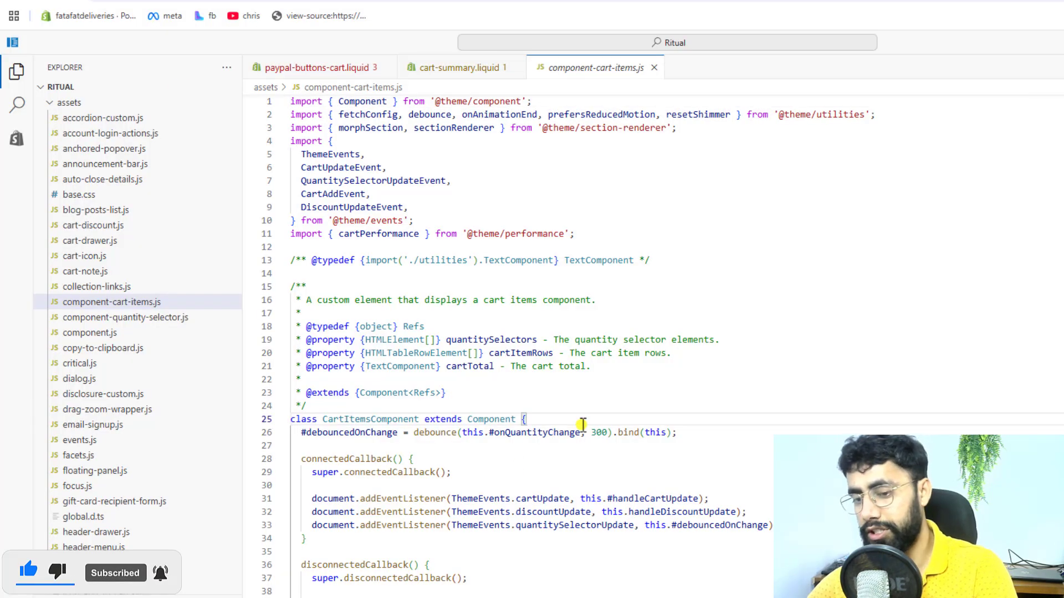
key("ctrl+f")
key("ctrl+v")
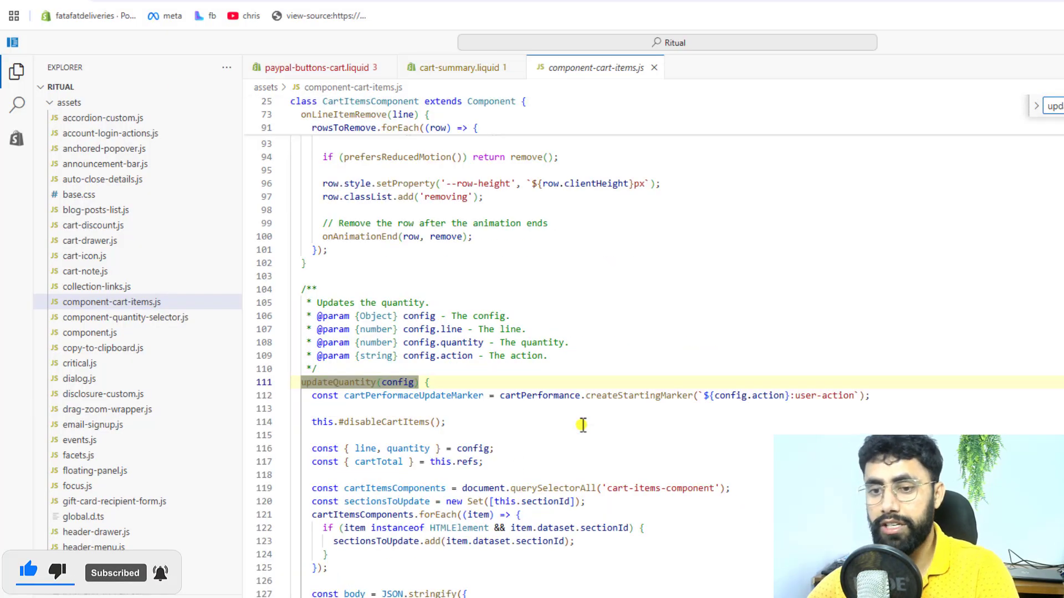
scroll(583, 425, "down", 2)
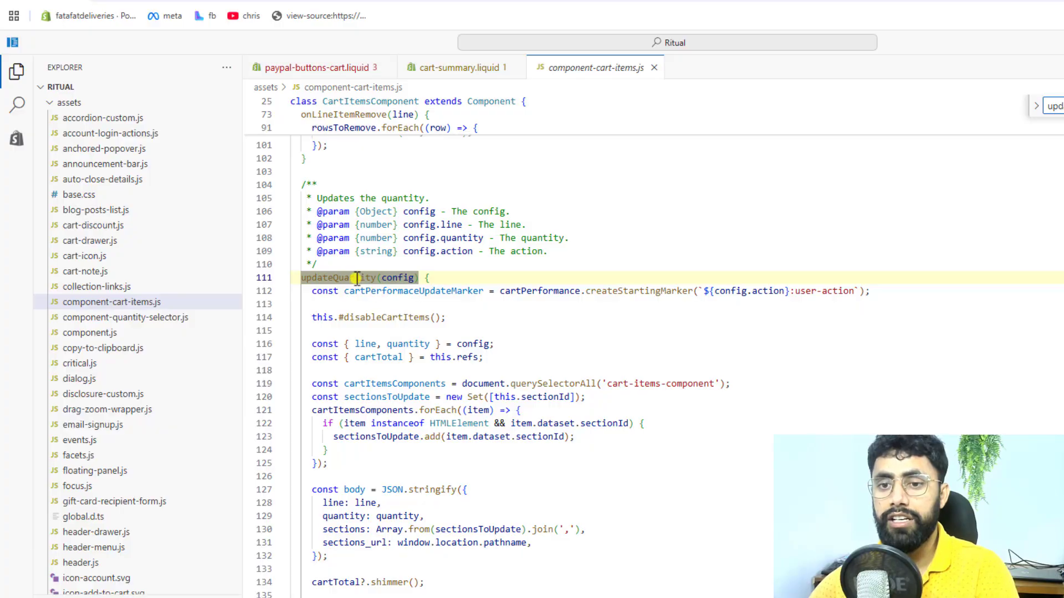
left_click(443, 279)
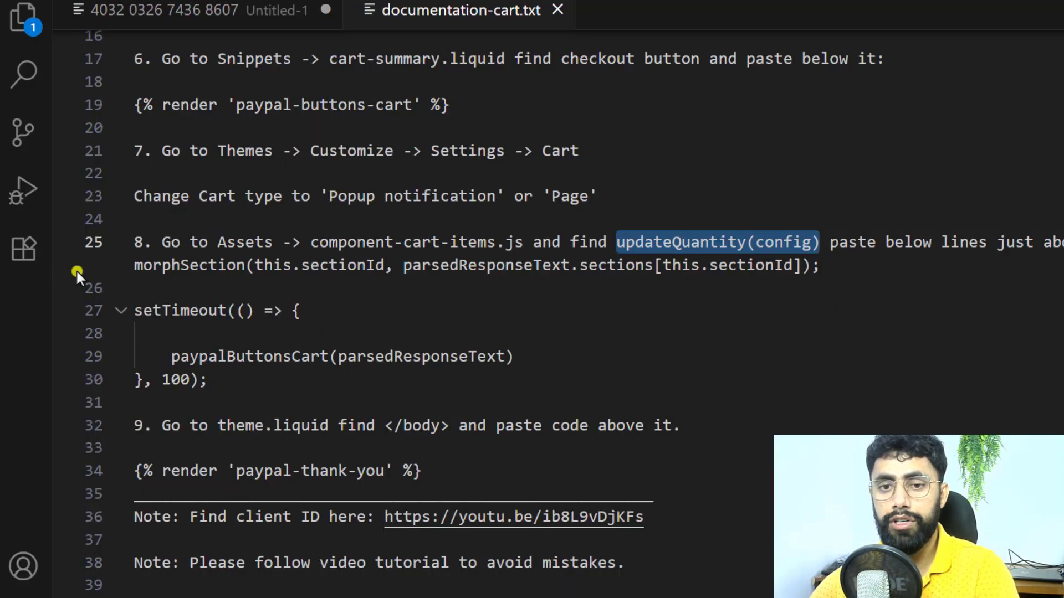
Step: Search component-cart-items.js for "morphSection", copied from the documentation, and check that the call sits inside the updateQuantity function
double_click(161, 267)
key("ctrl+c")
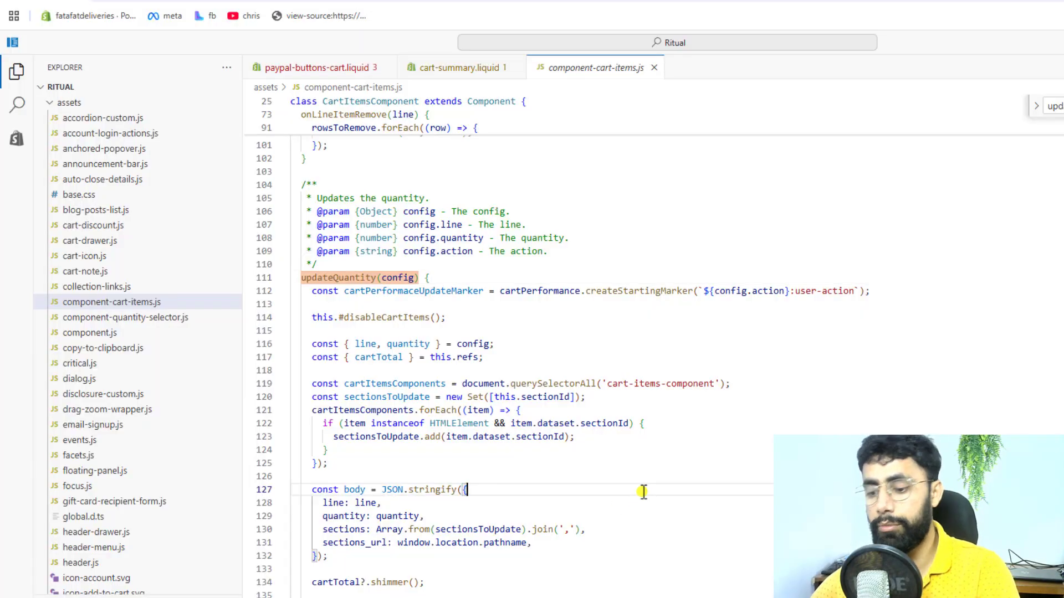
key("ctrl+f")
key("ctrl+v")
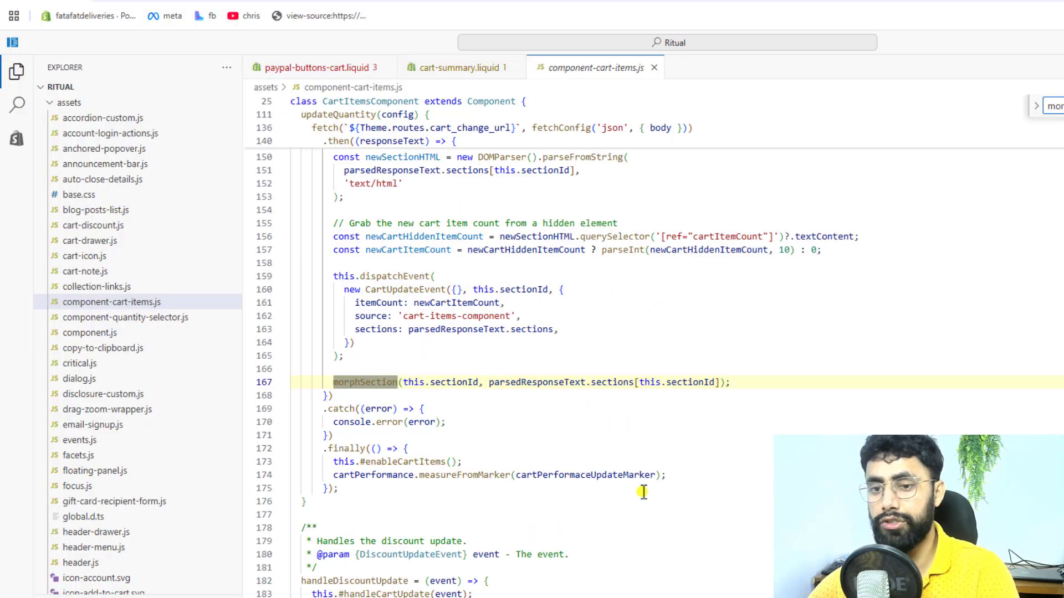
left_click(483, 408)
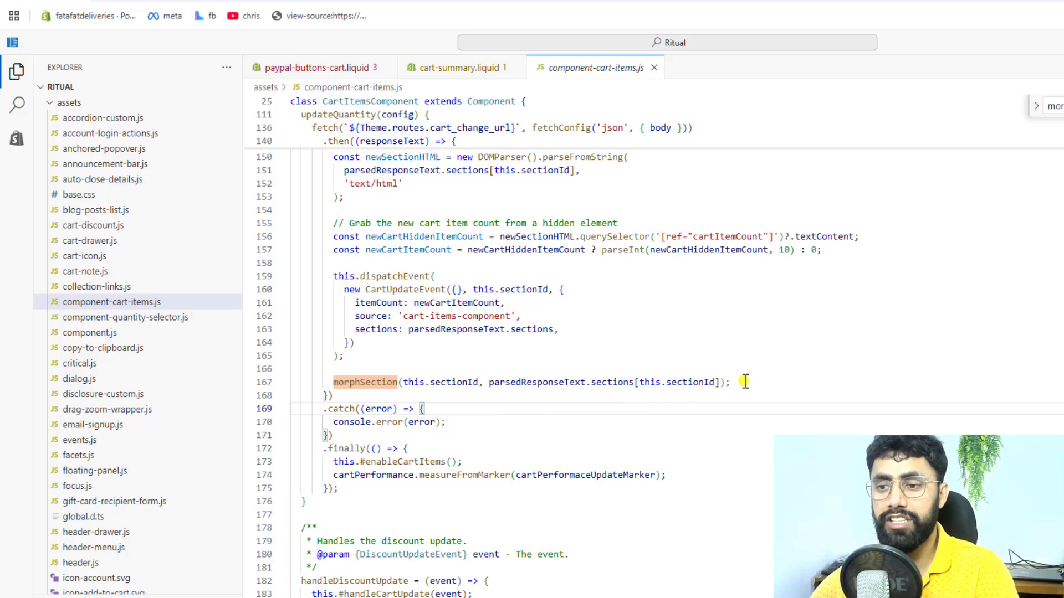
left_click_drag(743, 380, 354, 382)
left_click(412, 383)
scroll(413, 384, "up", 4)
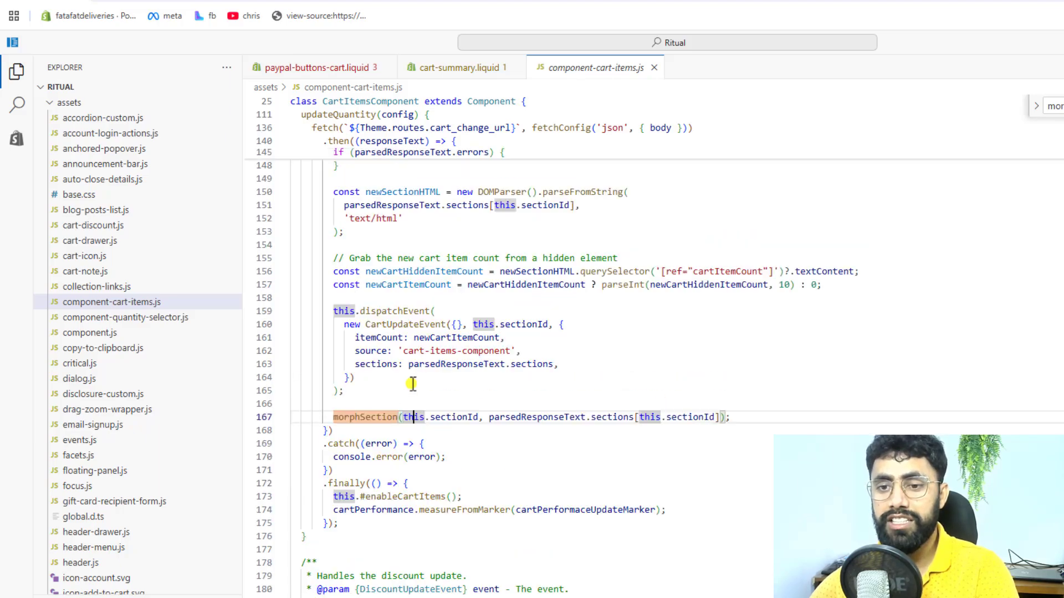
scroll(413, 384, "up", 10)
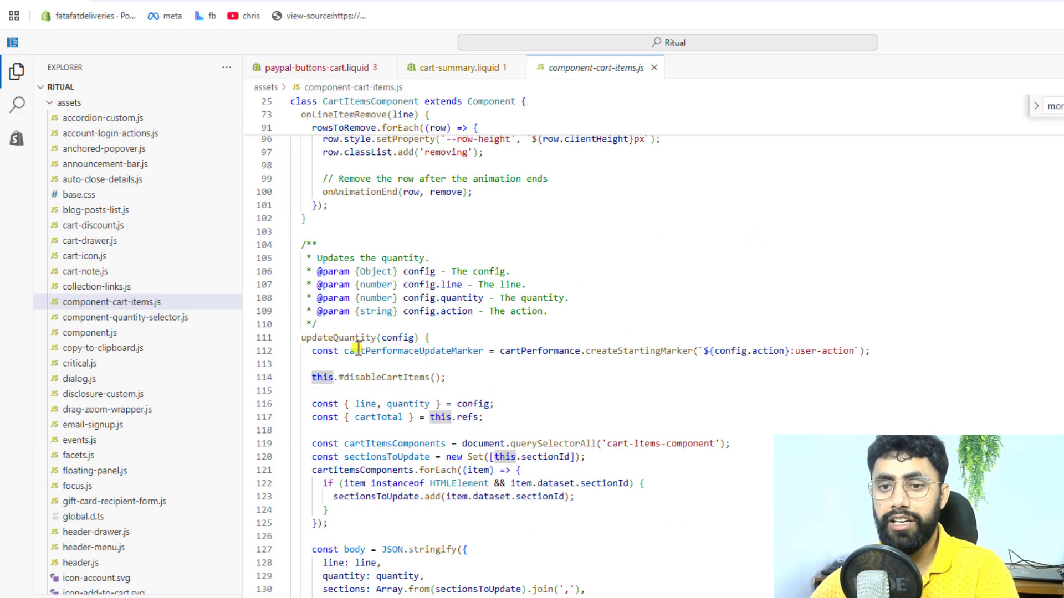
left_click(338, 338)
scroll(352, 355, "down", 15)
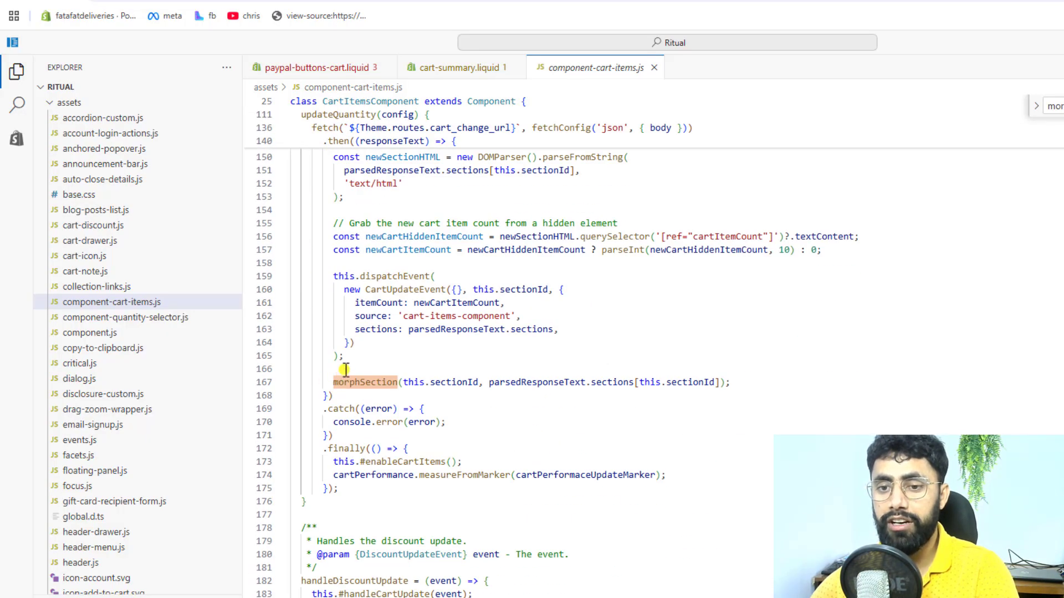
Step: Insert the documentation's setTimeout block calling paypalButtonsCart(parsedResponseText) with a delay of 100 just above the morphSection line
left_click(345, 369)
key("Return")
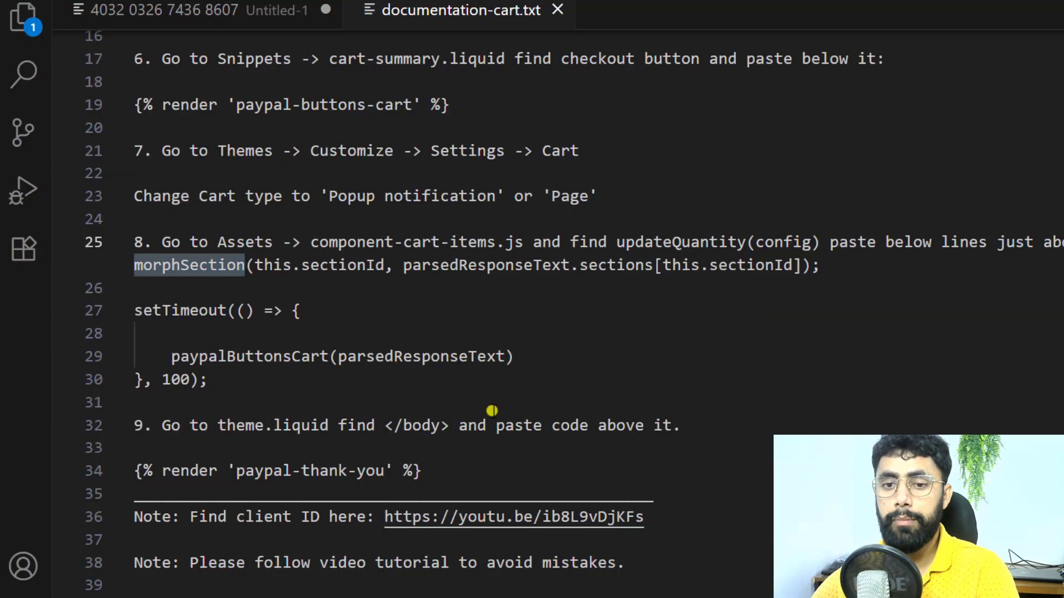
left_click_drag(218, 382, 101, 308)
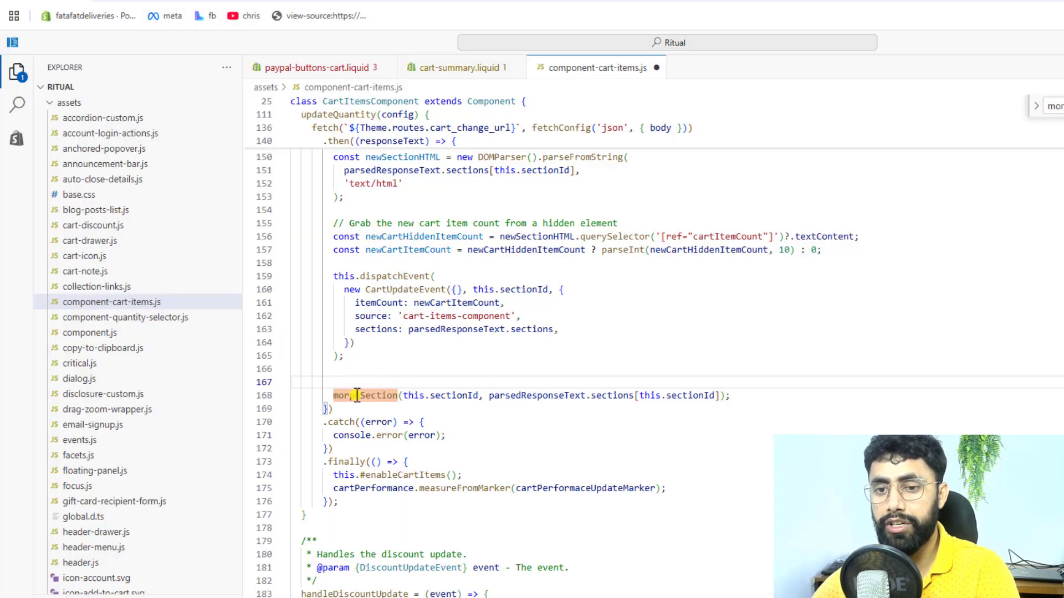
type("setTimeout(() => {      paypalButtonsCart(parsedResponseText) }, 100);")
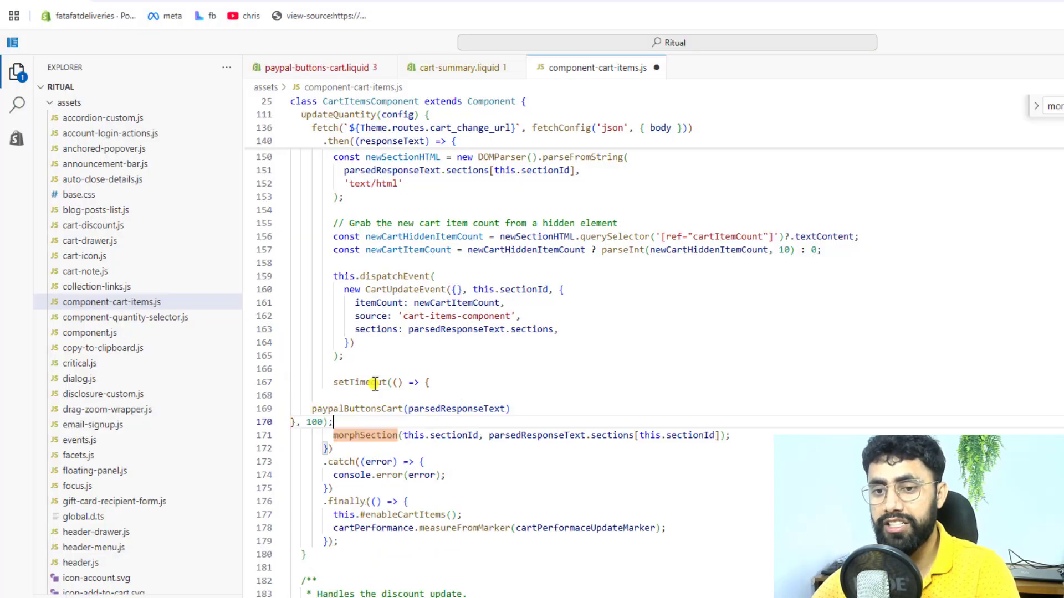
Step: Indent the inserted paypalButtonsCart call and closing line to match the surrounding code, and save component-cart-items.js
left_click(350, 409, "shift")
key("Tab")
key("Tab")
key("Tab")
key("Tab")
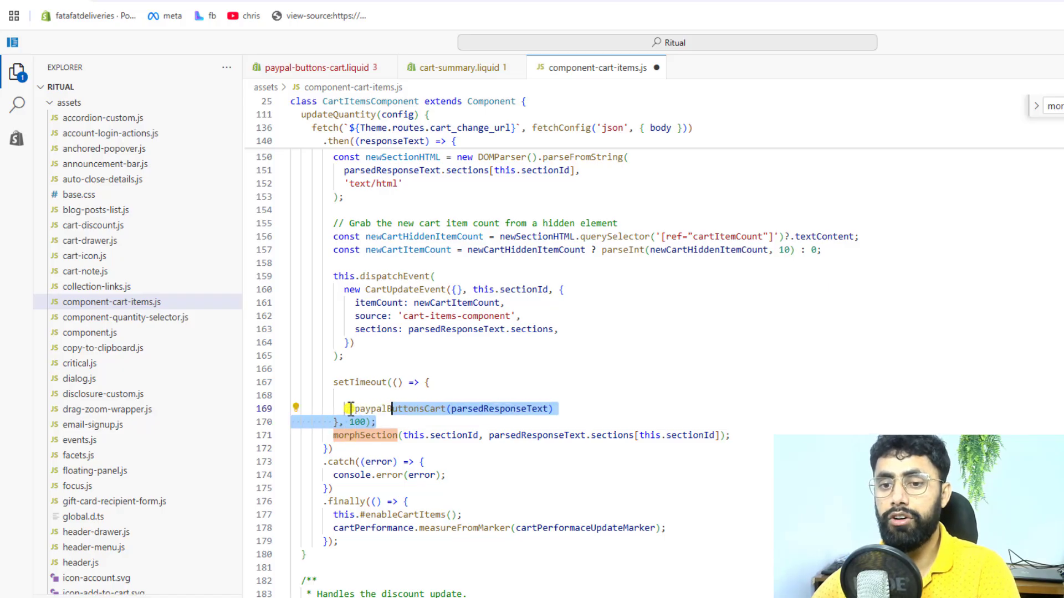
key("ctrl+s")
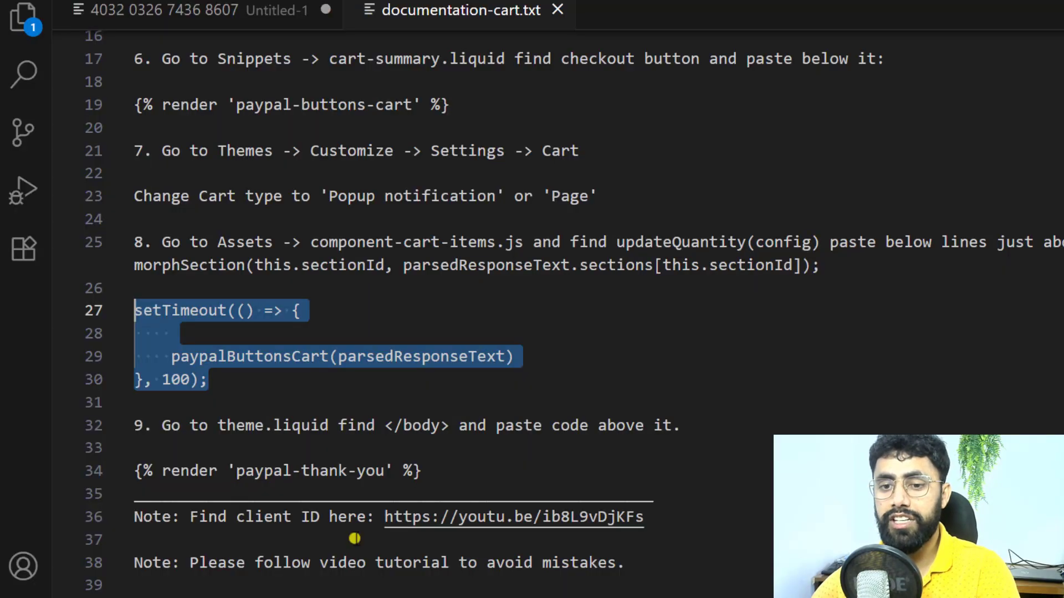
Step: Following the documentation's ninth instruction, open theme.liquid from the layout folder and locate its closing </body> tag
scroll(340, 385, "down", 2)
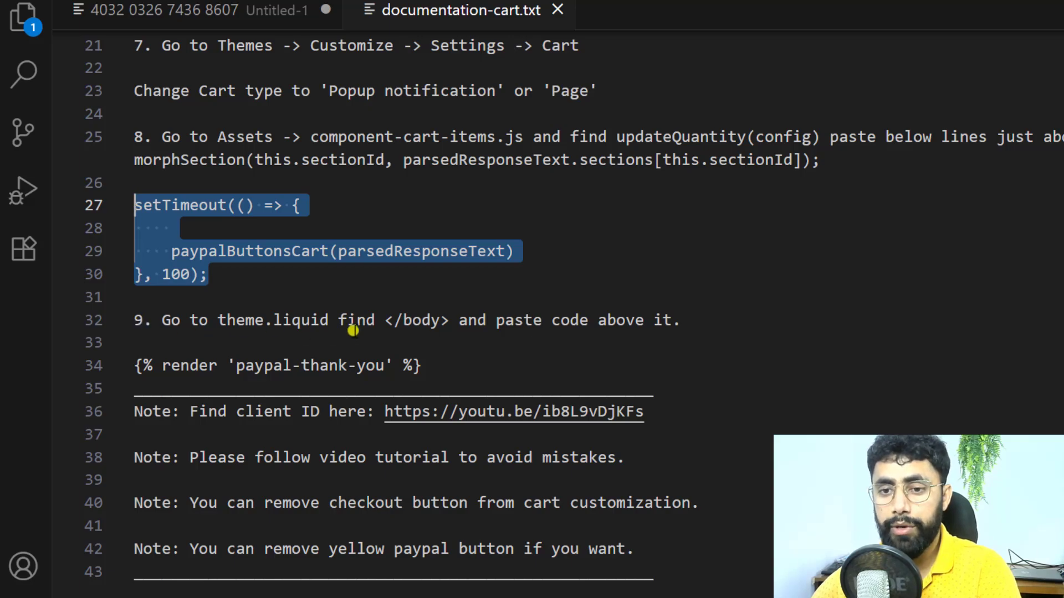
left_click_drag(386, 320, 449, 321)
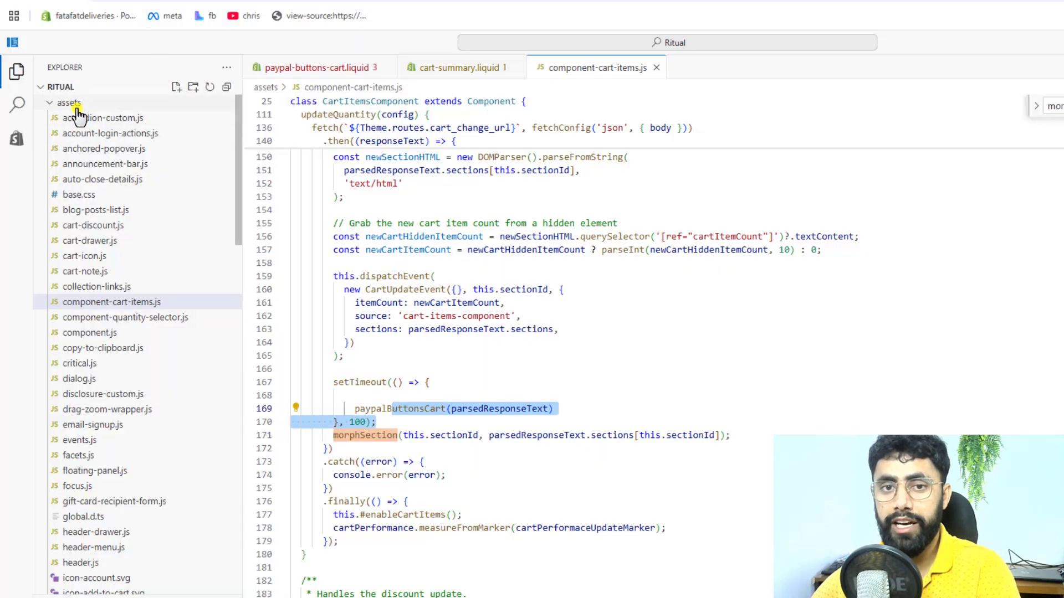
left_click(74, 104)
left_click(83, 149)
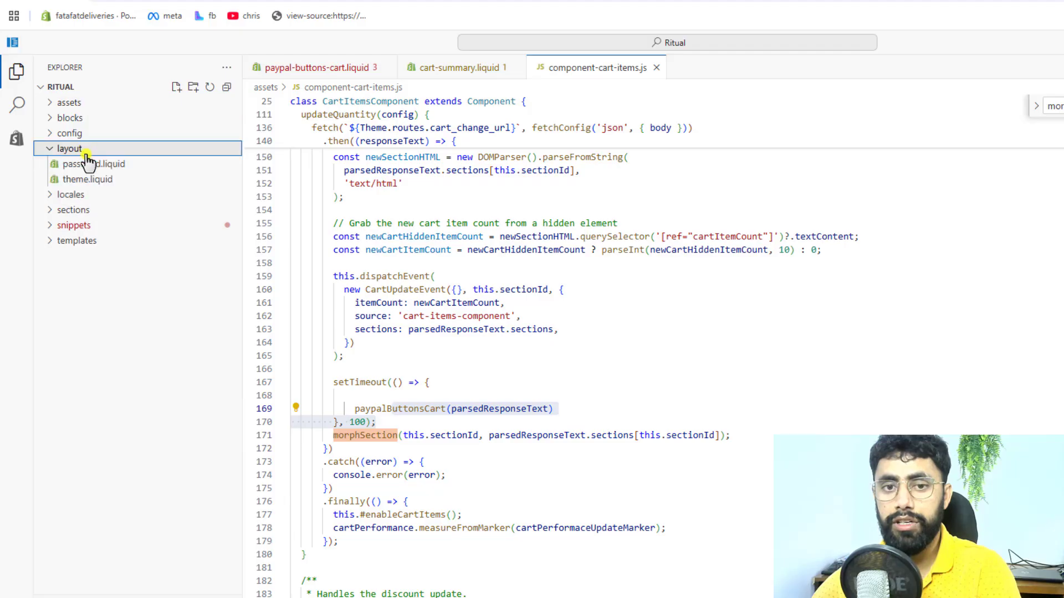
left_click(99, 190)
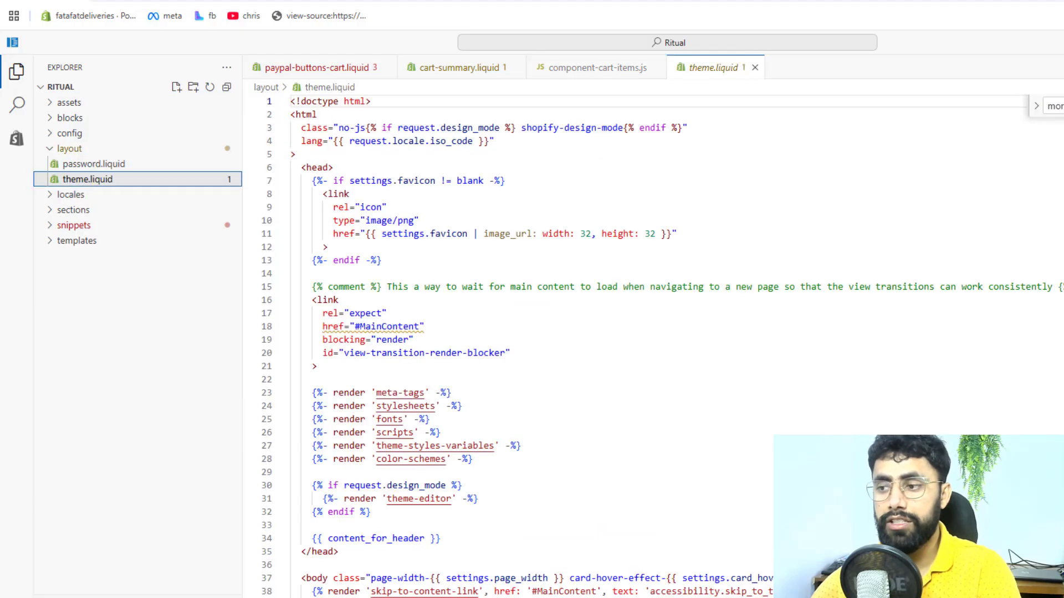
scroll(499, 460, "down", 20)
scroll(499, 460, "up", 6)
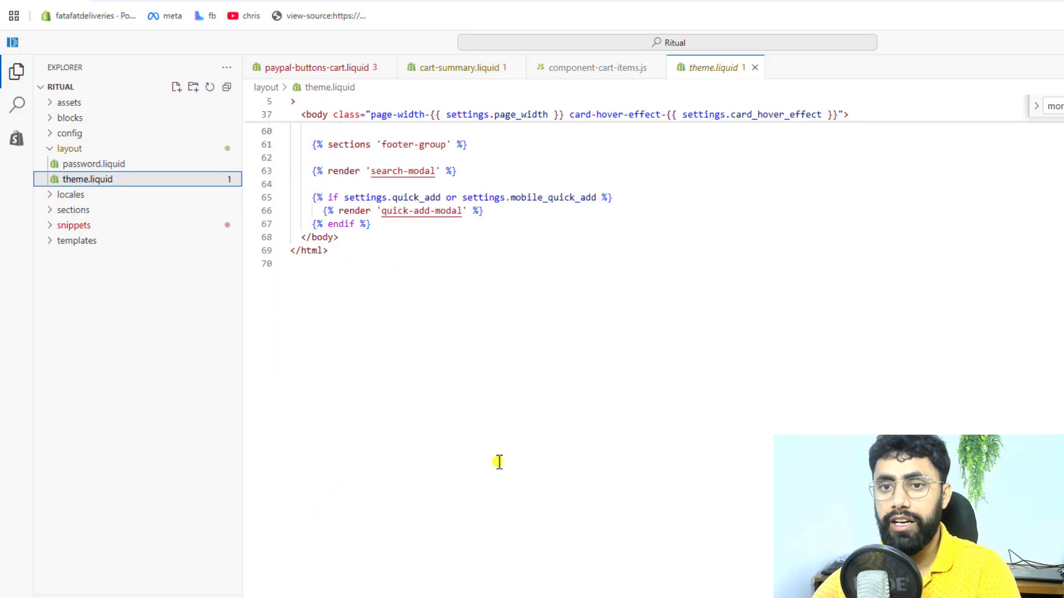
left_click_drag(303, 411, 339, 411)
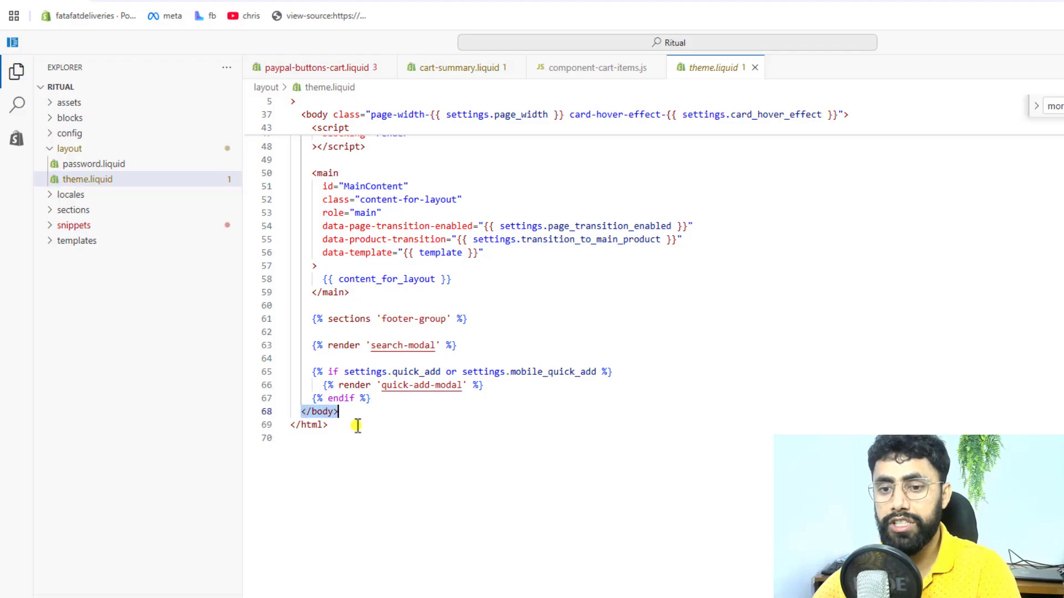
Step: Copy the documentation's {% render 'paypal-thank-you' %} line and paste it into theme.liquid on a new line just above </body>
key("alt+Tab")
left_click_drag(451, 364, 107, 366)
key("ctrl+c")
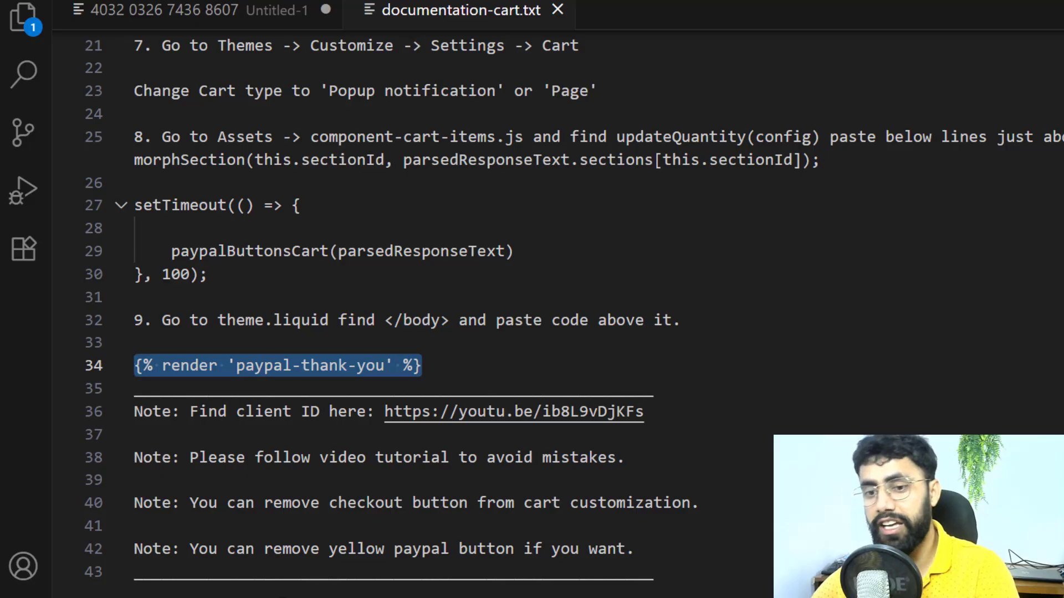
key("alt+Tab")
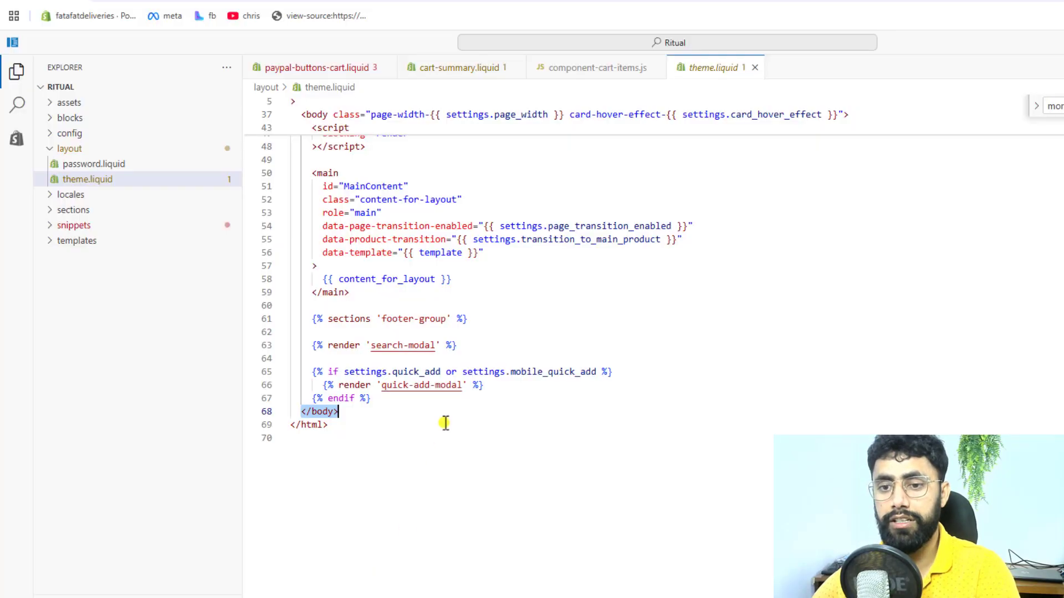
left_click(375, 402)
key("Return")
key("ctrl+v")
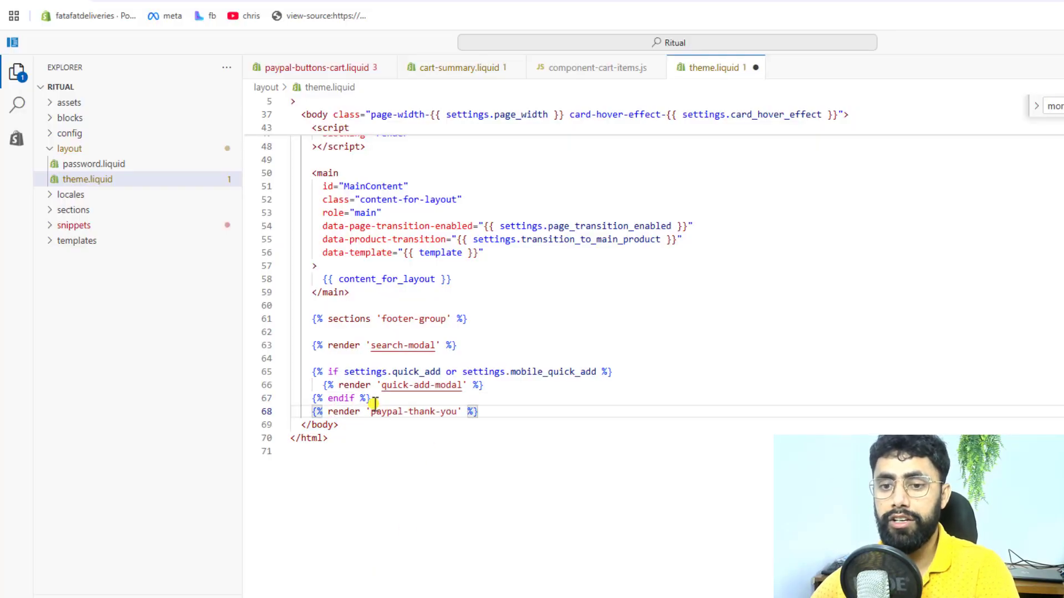
Step: Check the render line's position above </body>, then view the linked paypal-thank-you.liquid snippet and close it again
left_click_drag(339, 424, 300, 424)
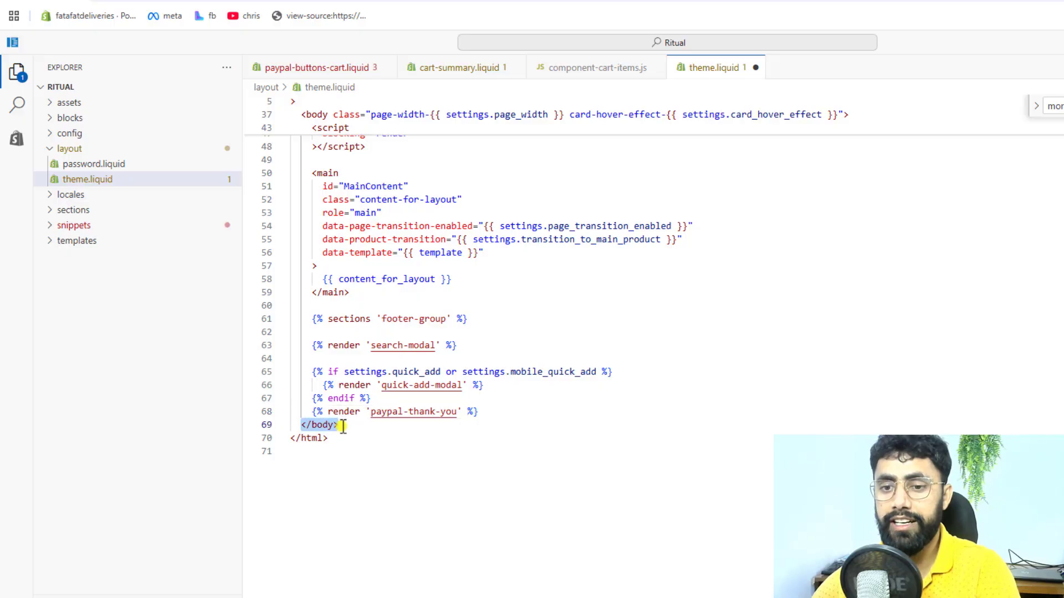
left_click(356, 412)
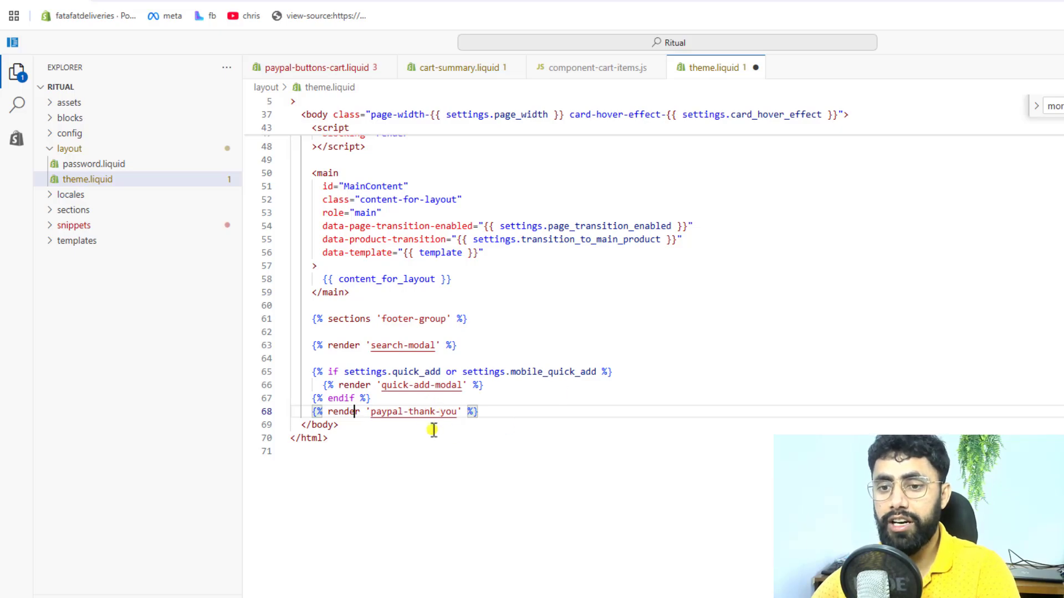
left_click(417, 414, "ctrl")
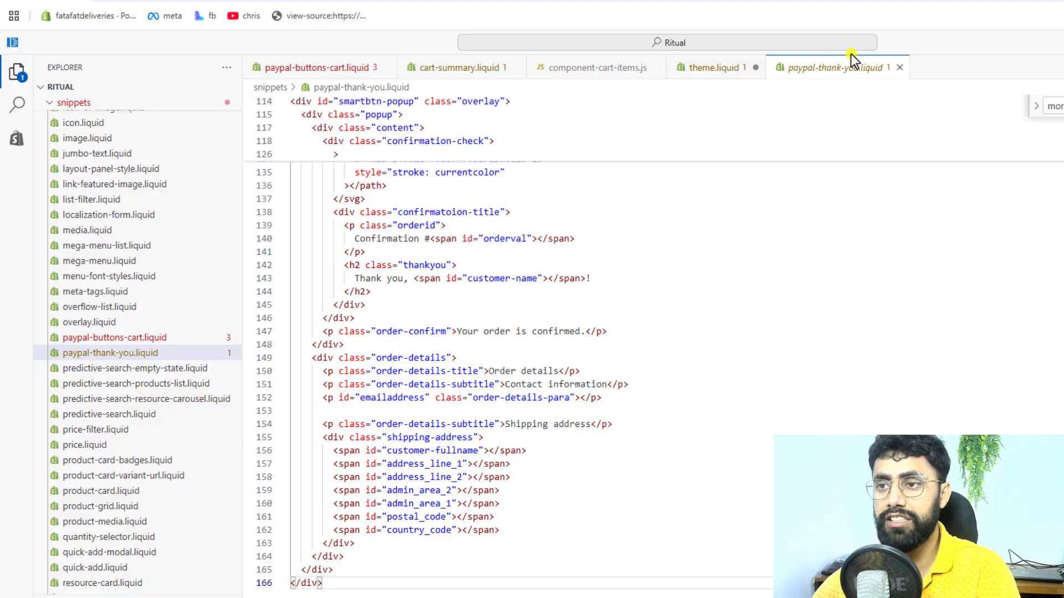
left_click(901, 67)
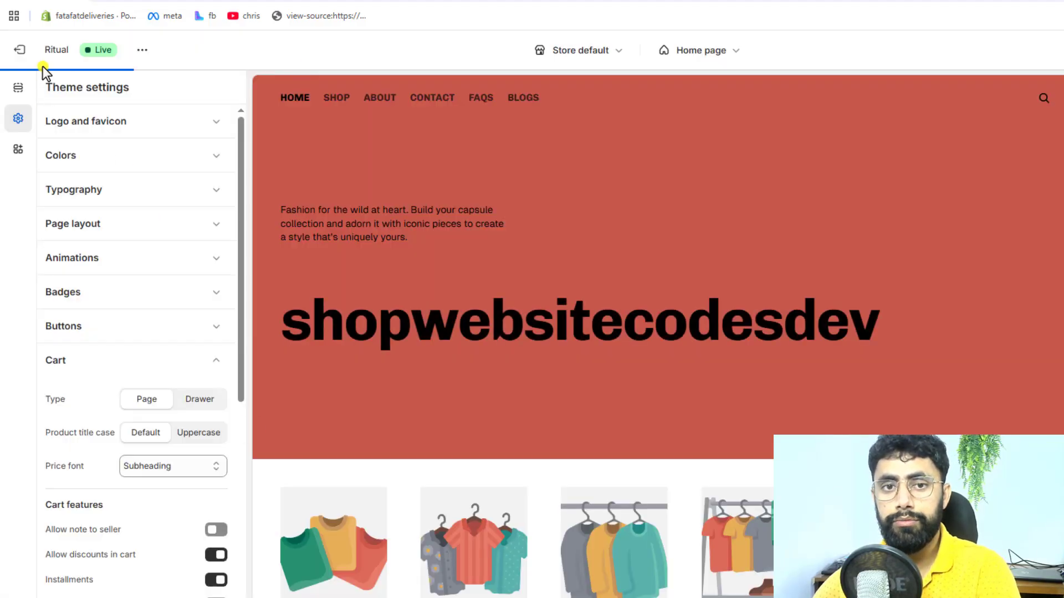
Step: Leave the theme editor and open a preview of the current Ritual theme's storefront
left_click(20, 50)
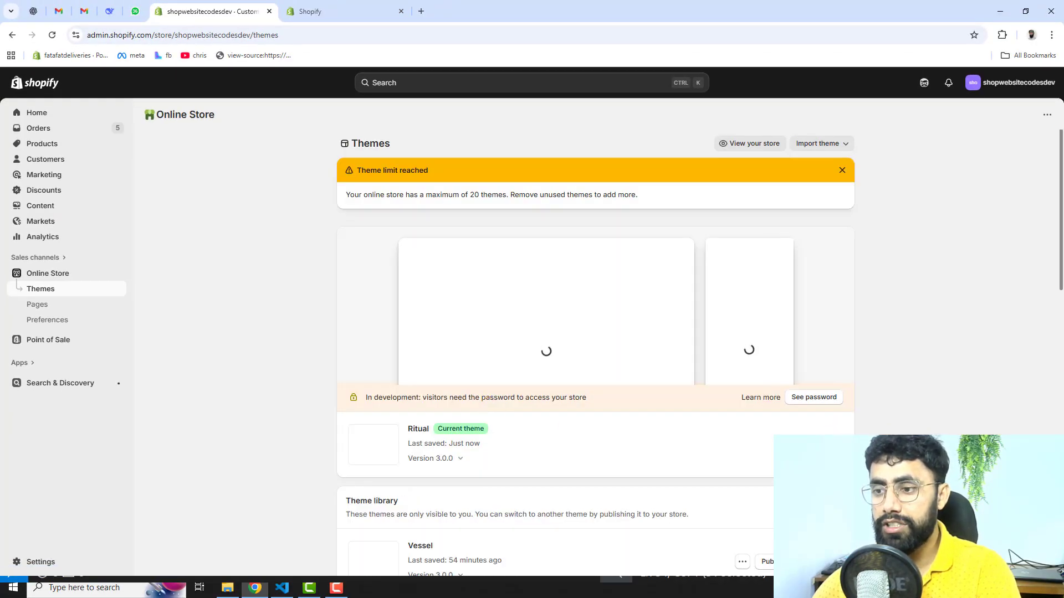
left_click(784, 445)
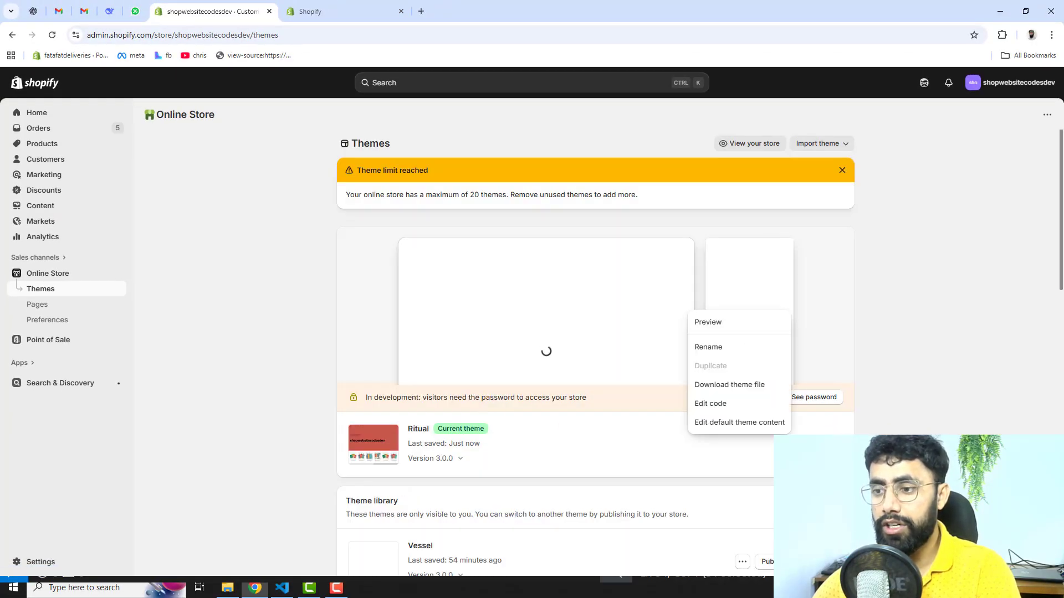
left_click(704, 324)
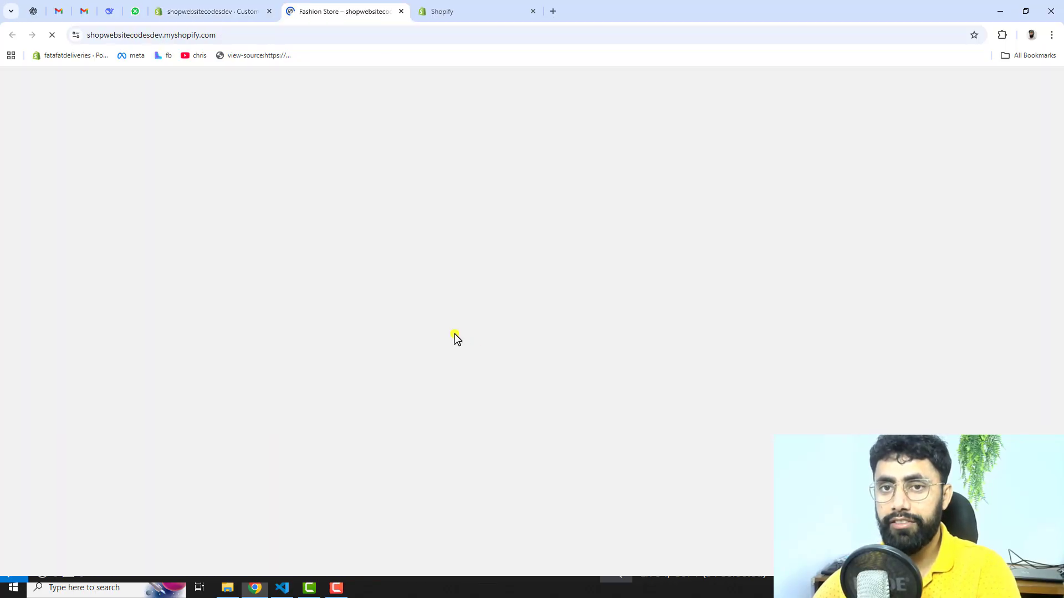
Step: Open the Annika Sweater product in the preview, add it to the cart and go to the cart page
scroll(322, 382, "down", 5)
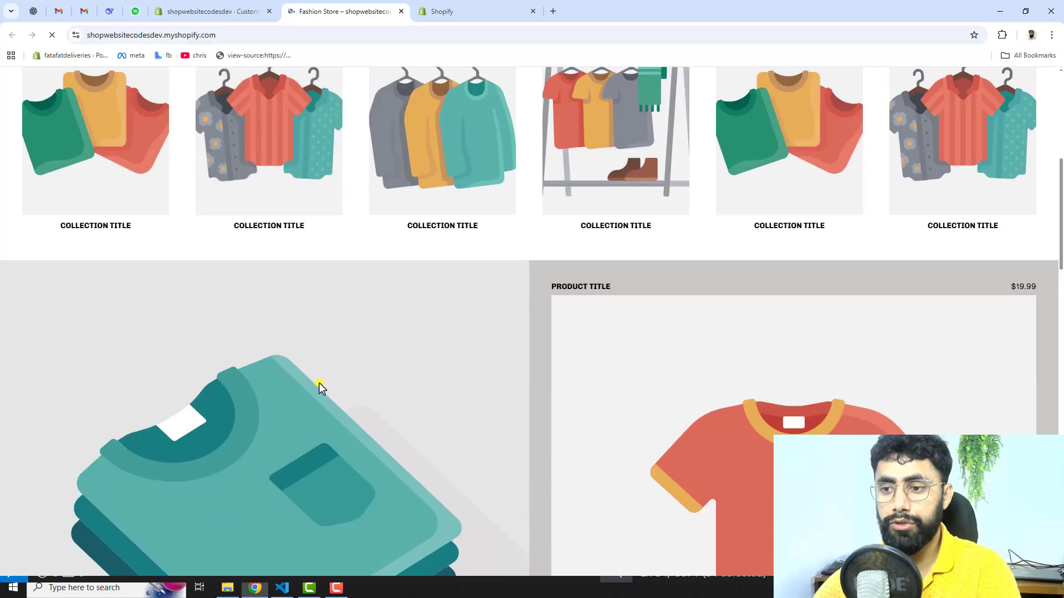
scroll(319, 383, "down", 12)
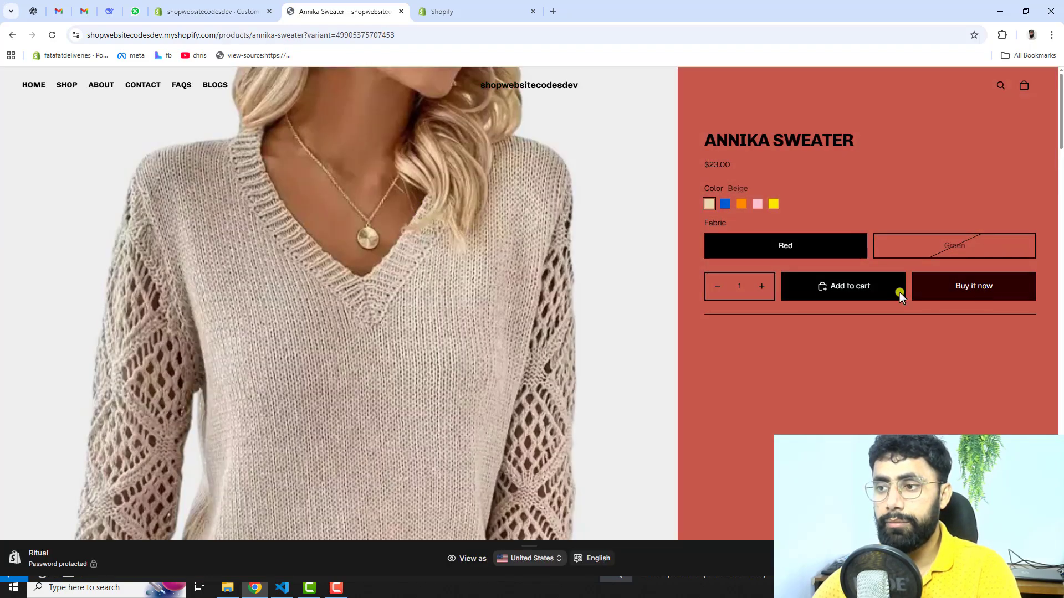
left_click(898, 294)
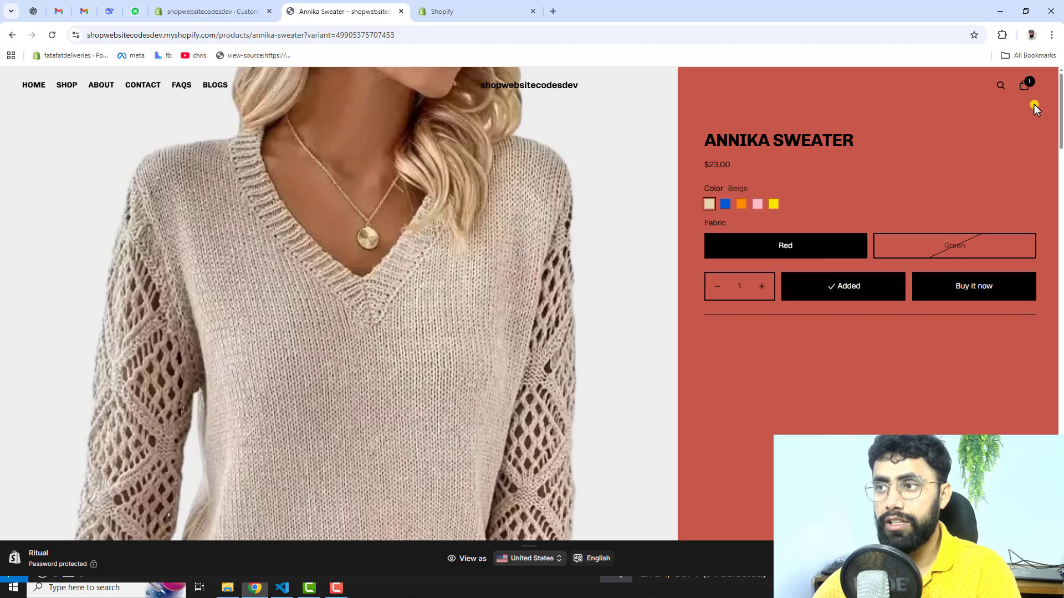
left_click(1025, 86)
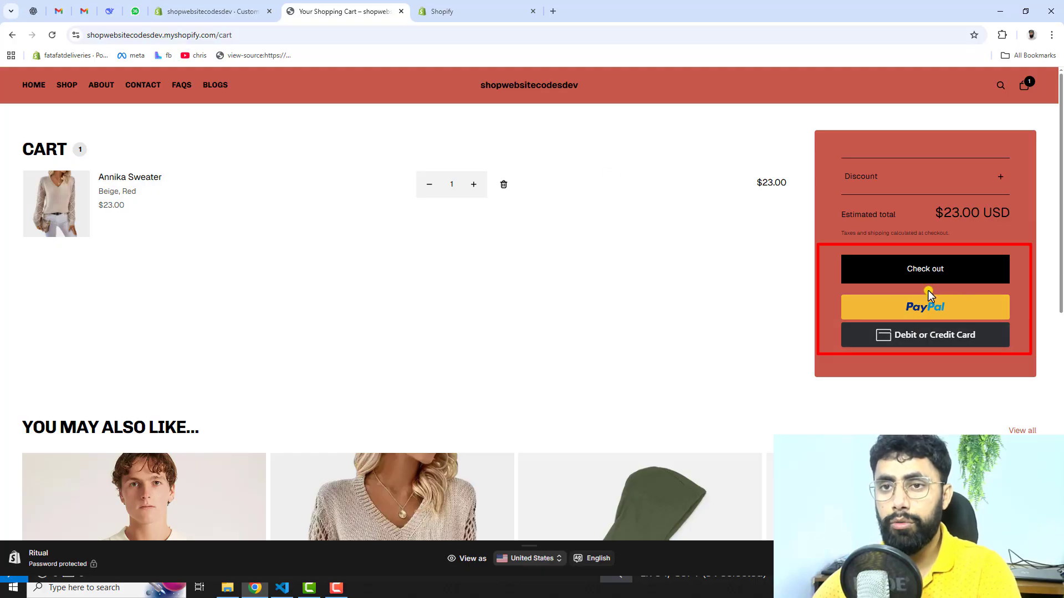
Step: Remove paypal.FUNDING.PAYPAL from the FUNDING_SOURCES array in paypal-buttons-cart.liquid and reload the store's cart page
left_click(477, 10)
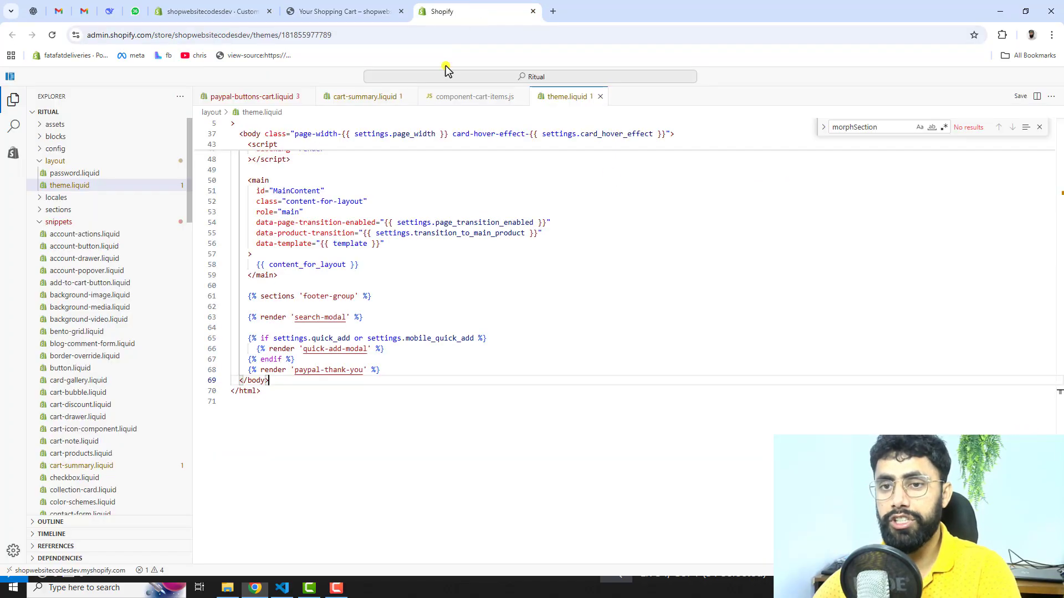
left_click(253, 100)
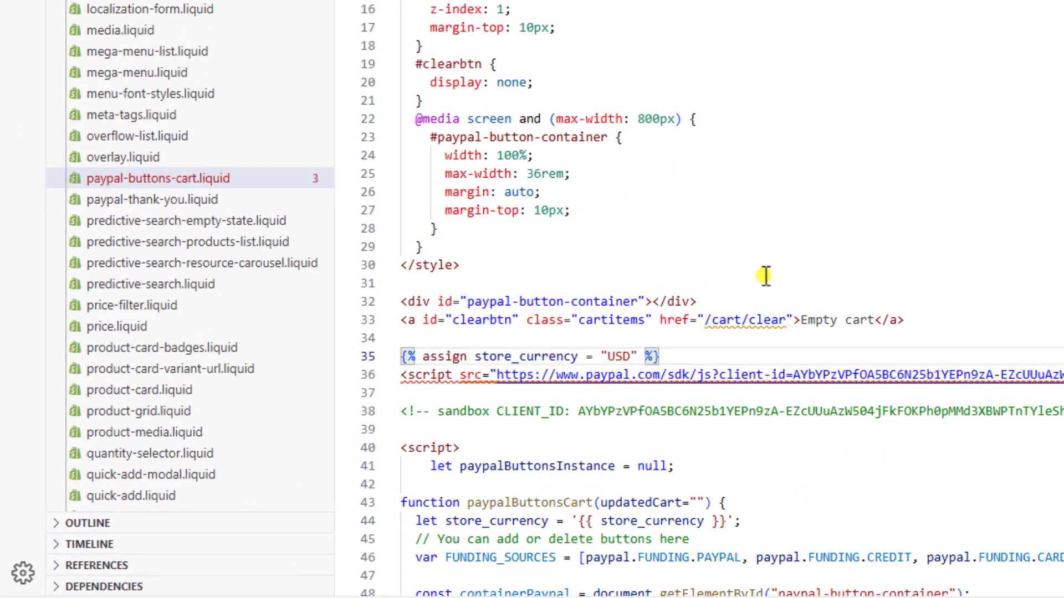
scroll(765, 275, "down", 1)
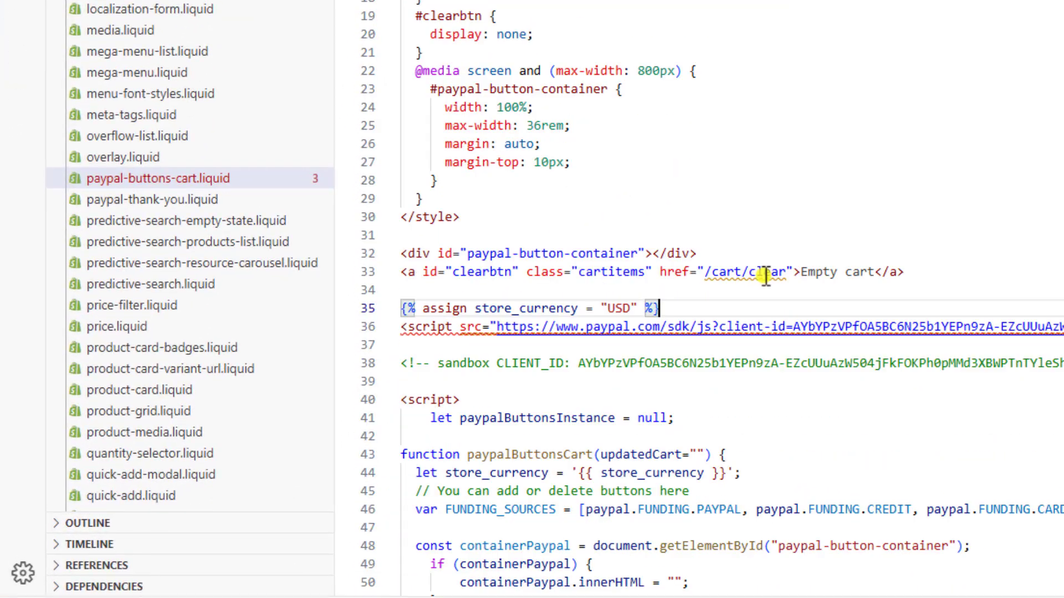
double_click(490, 512)
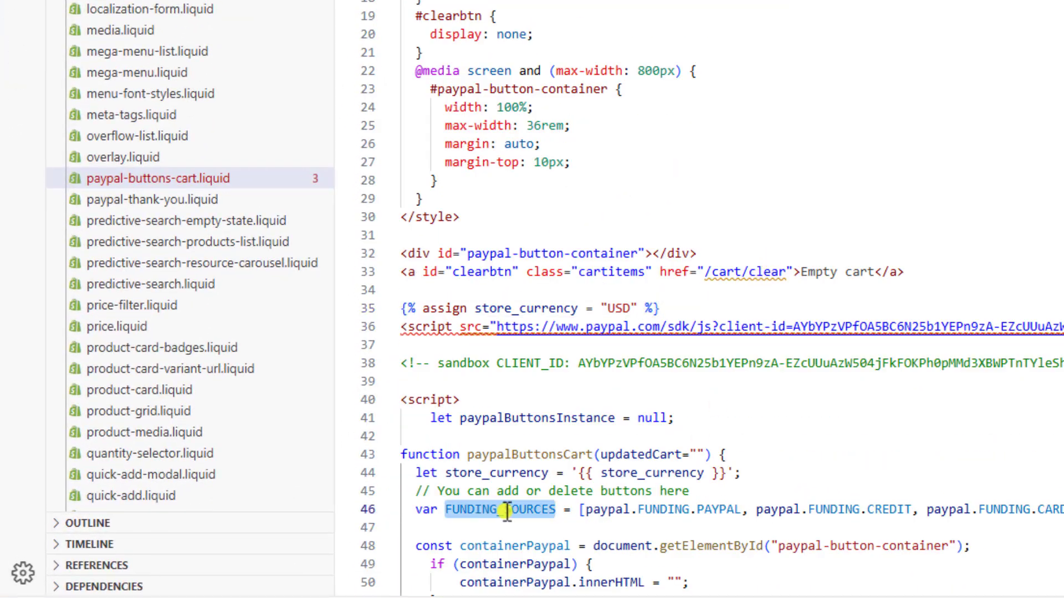
left_click(587, 510)
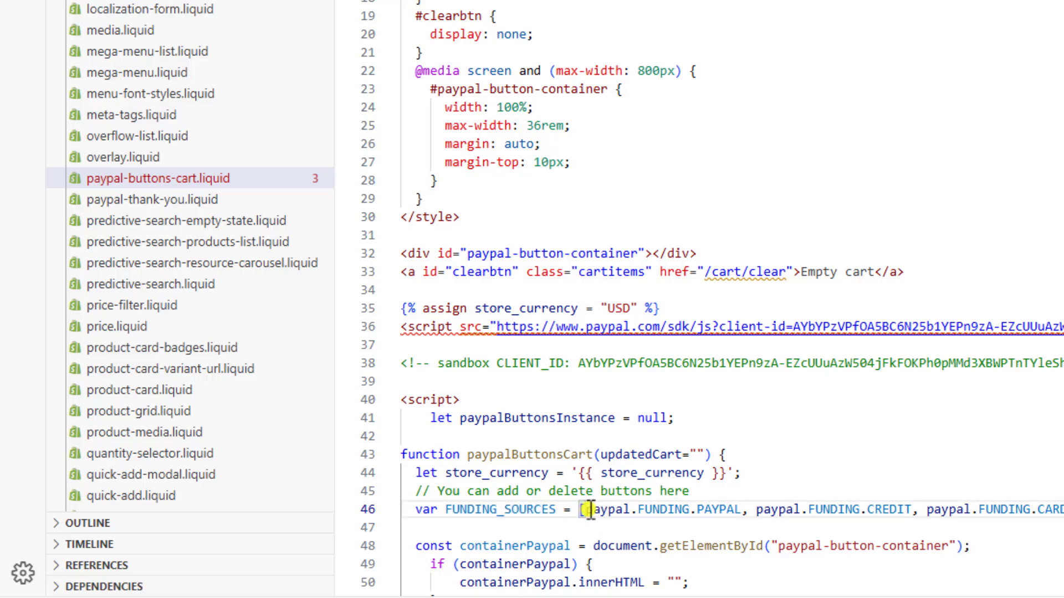
left_click_drag(590, 510, 749, 510)
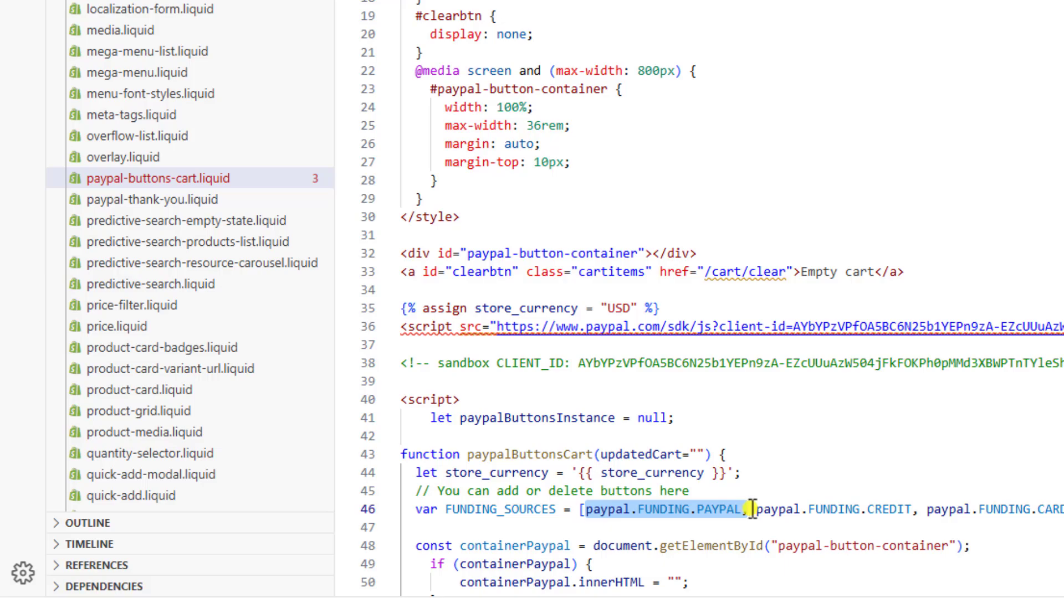
key("BackSpace")
scroll(990, 548, "down", 1)
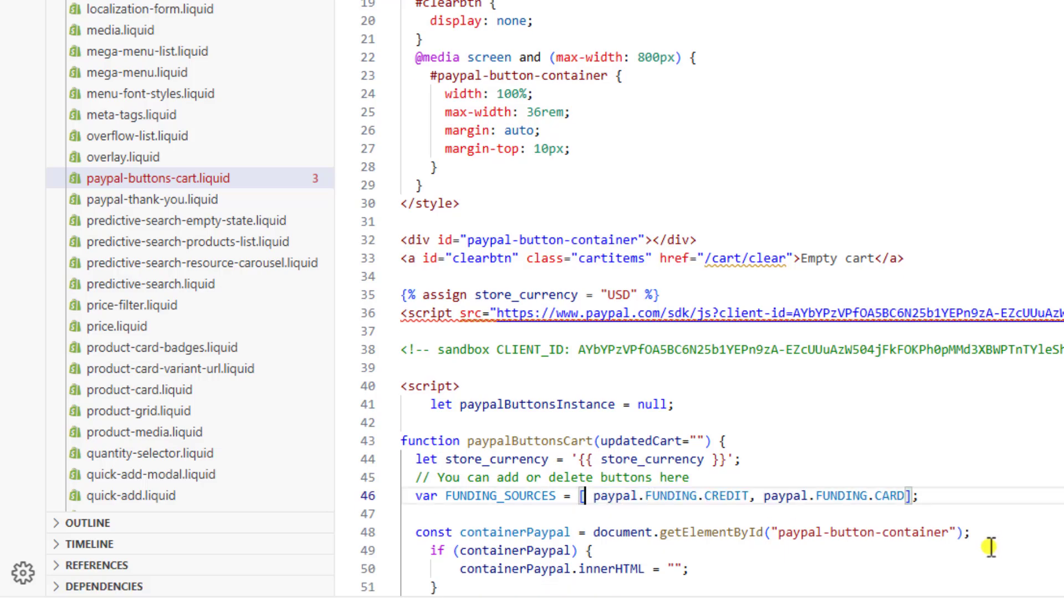
key("BackSpace")
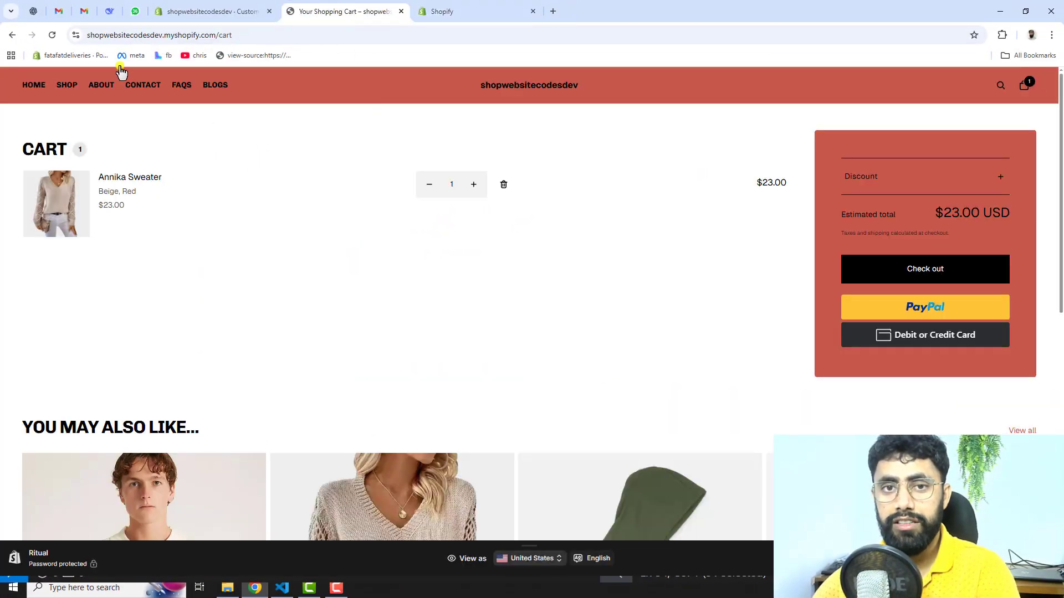
left_click(52, 35)
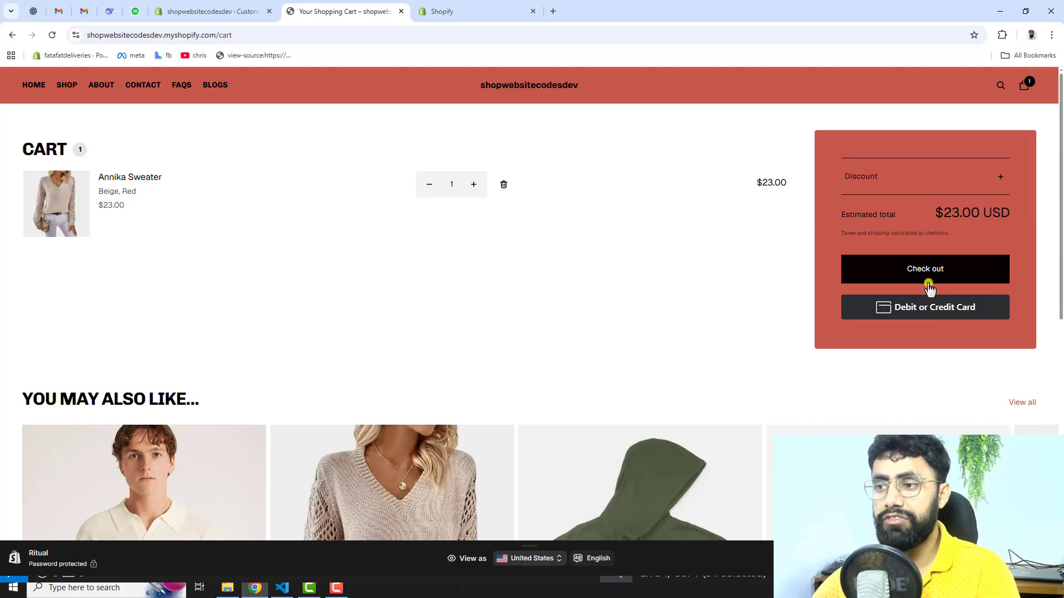
Step: Undo the removal of paypal.FUNDING.PAYPAL in paypal-buttons-cart.liquid and reload the store's cart page
left_click(480, 8)
left_click(521, 377)
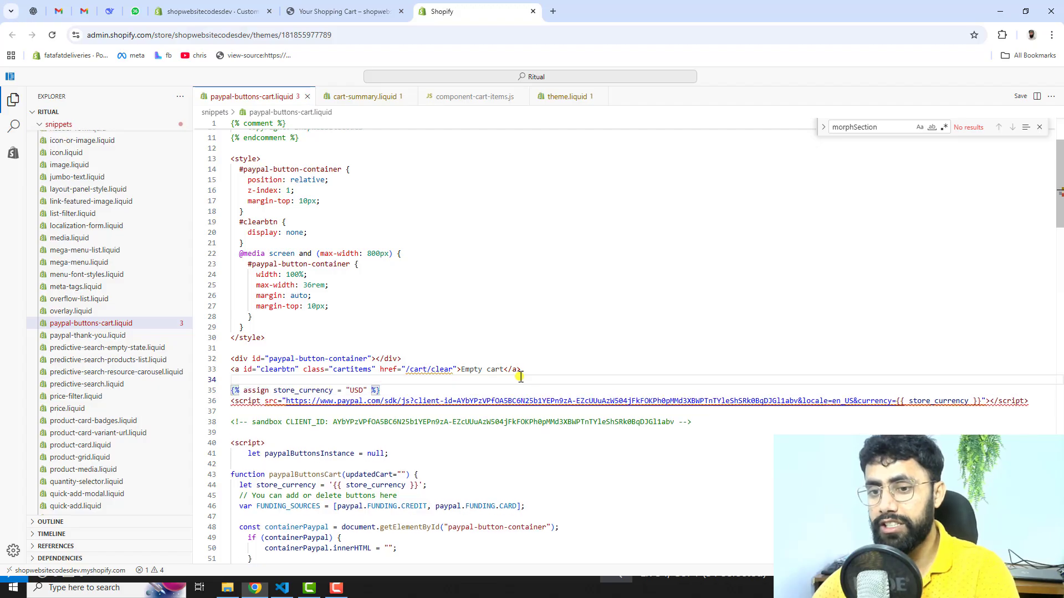
key("ctrl+z")
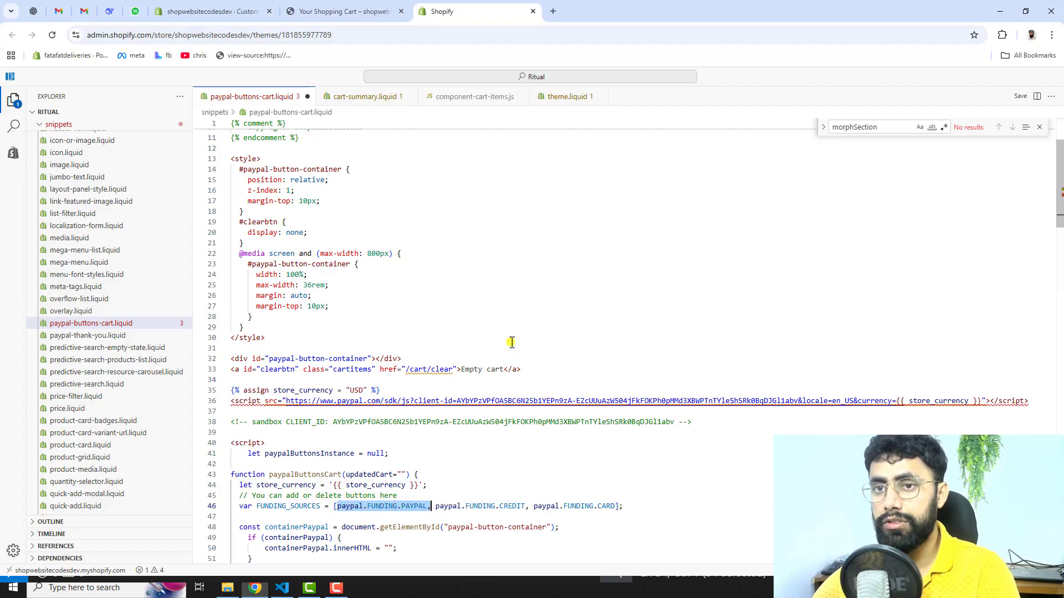
left_click(349, 10)
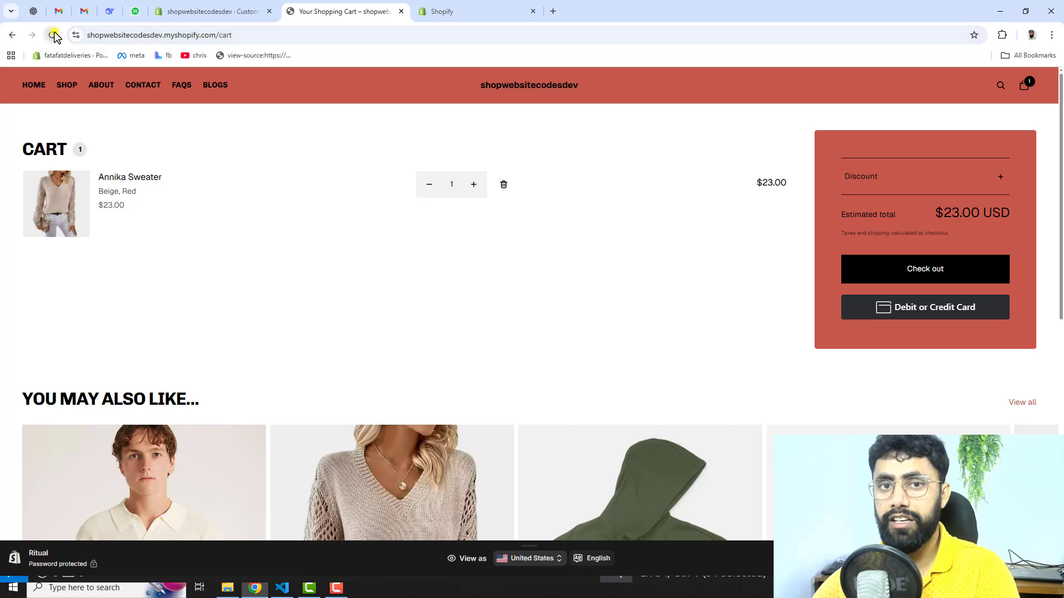
left_click(52, 35)
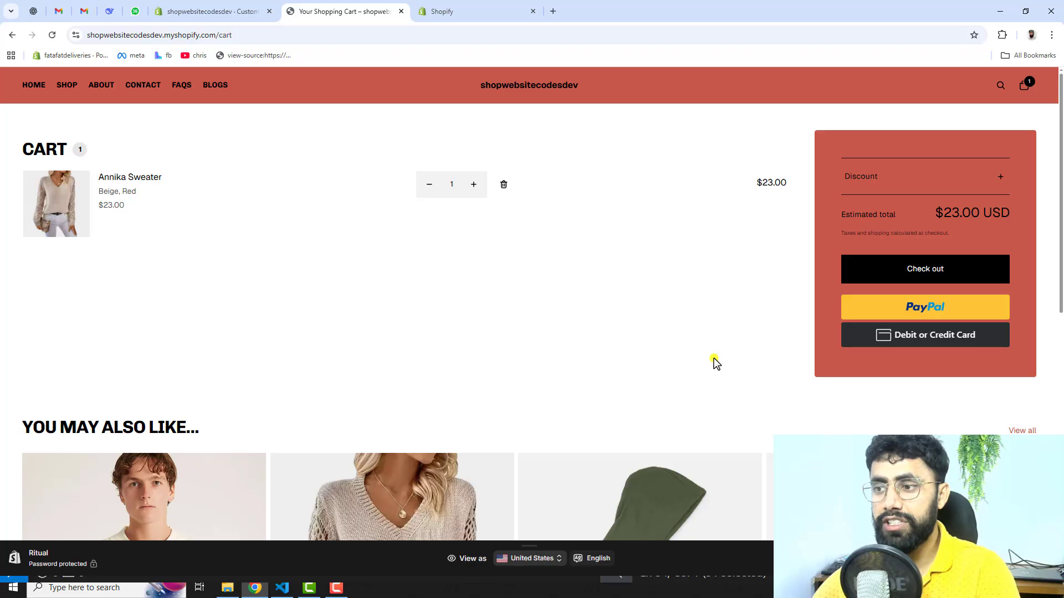
Step: Open the Debit or Credit Card form on the cart page and fill in the customer's email
scroll(713, 358, "down", 2)
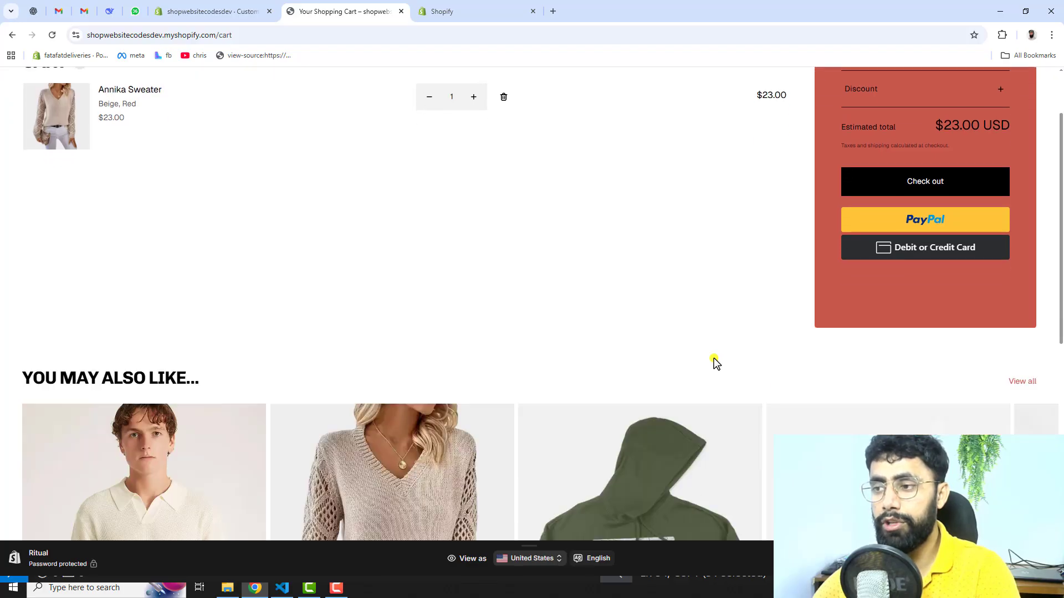
scroll(714, 358, "up", 2)
scroll(714, 358, "down", 2)
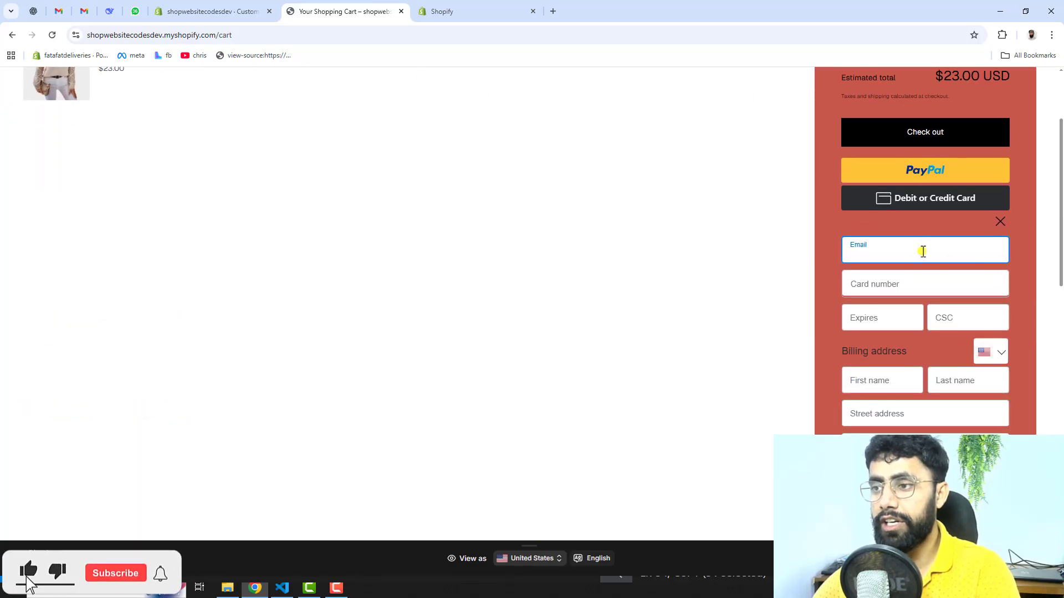
left_click(918, 248)
left_click(934, 283)
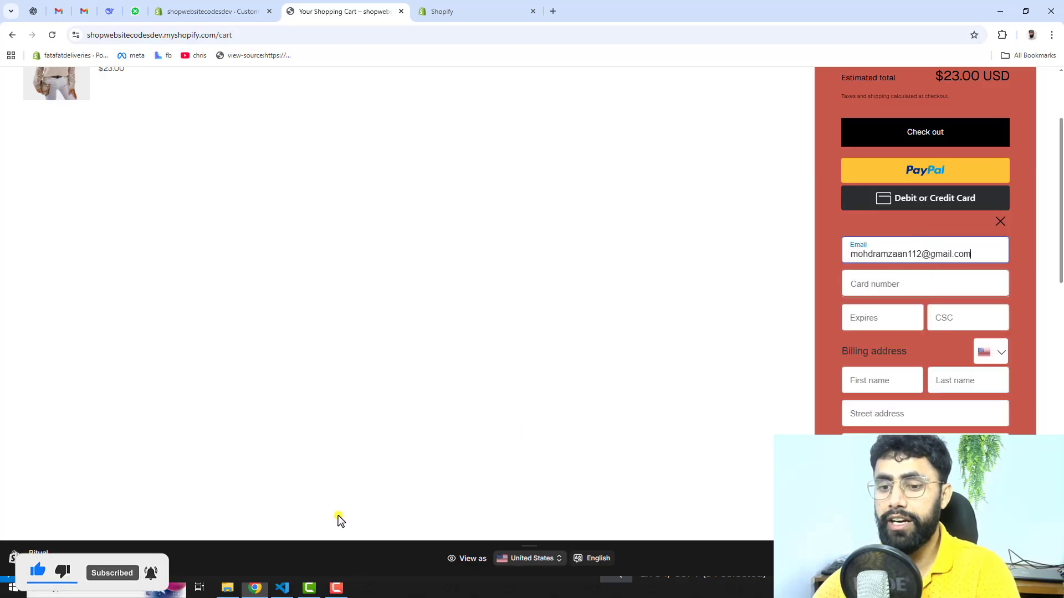
Step: Copy the test card number from the untitled note in VS Code and paste it into the cart form's card number field
left_click(282, 588)
left_click(152, 51)
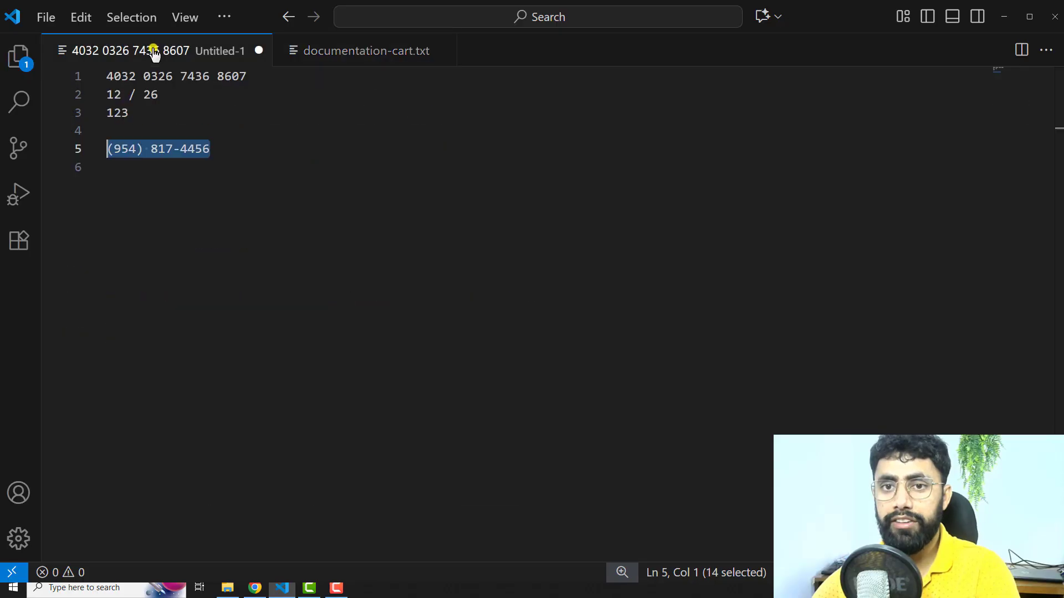
left_click_drag(246, 76, 44, 72)
key("ctrl+c")
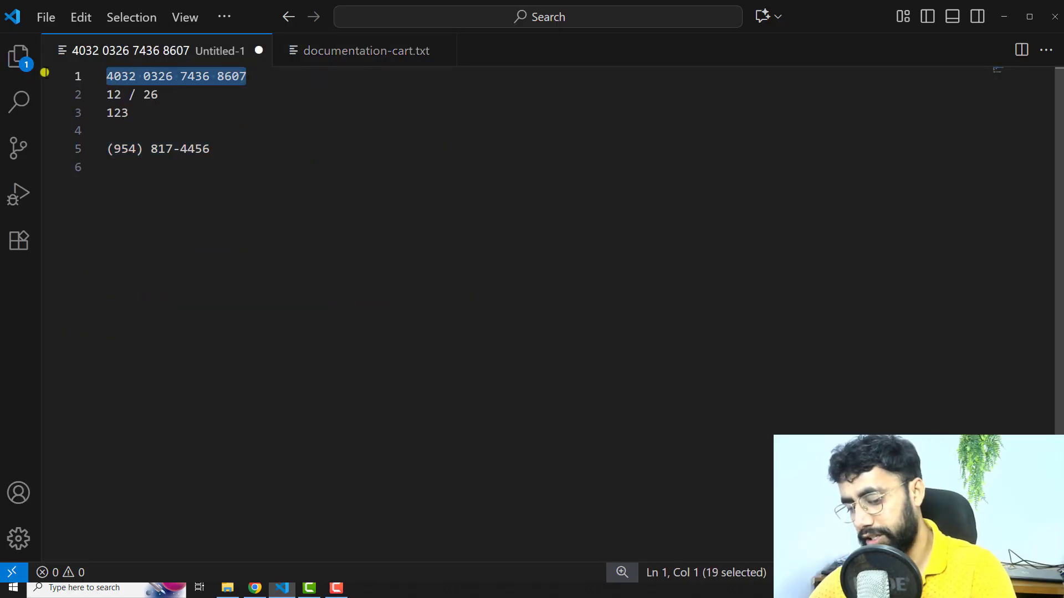
left_click(255, 588)
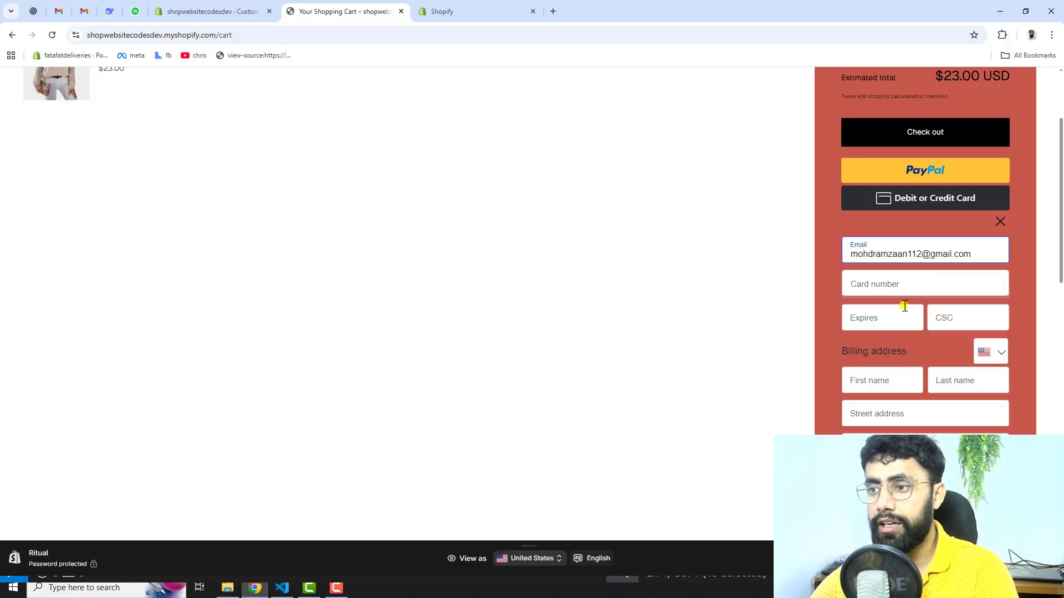
left_click(906, 284)
key("ctrl+v")
Step: Copy the test card's expiry date from the VS Code note into the cart's card form, and enter the card security code
left_click(283, 587)
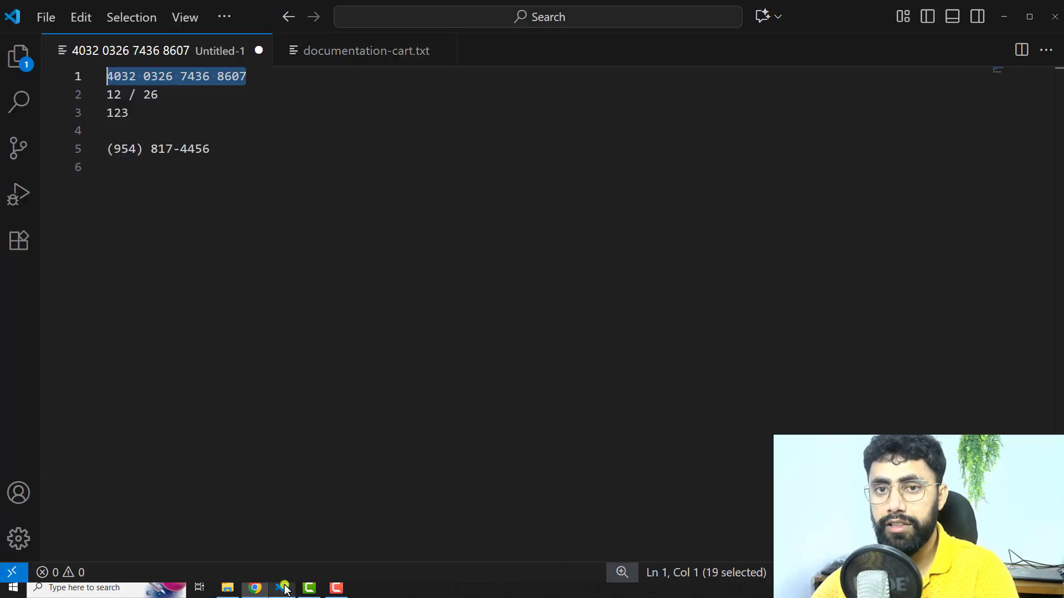
left_click_drag(164, 94, 80, 93)
key("ctrl+c")
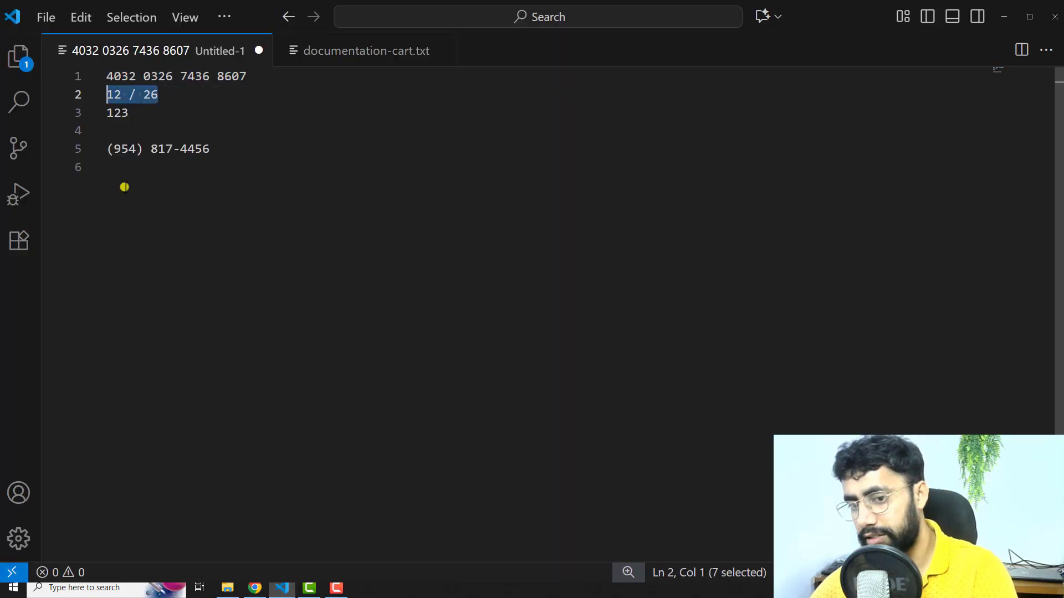
left_click(255, 588)
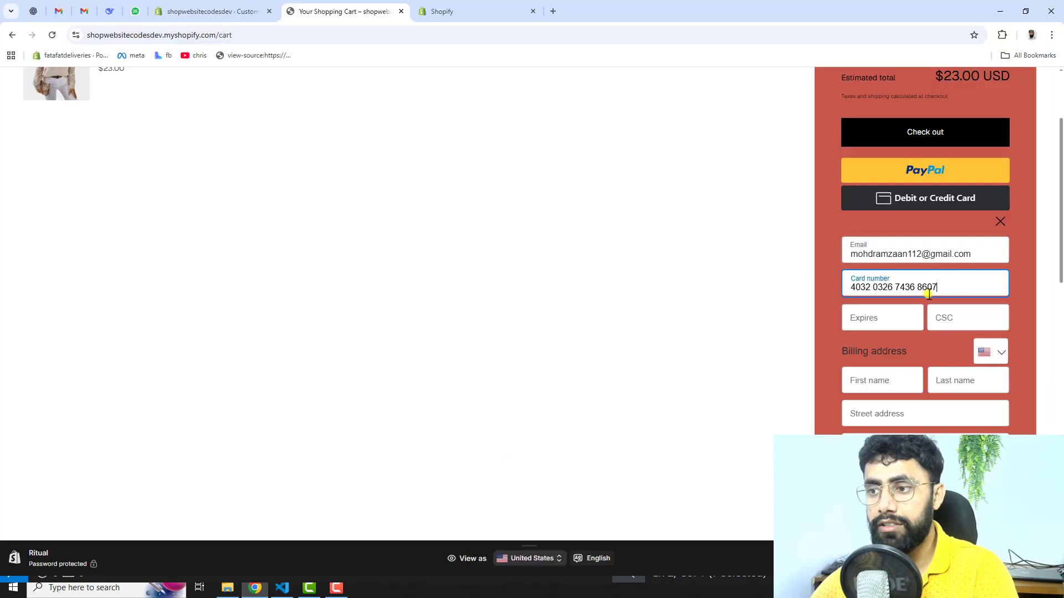
left_click(888, 327)
key("ctrl+v")
left_click(969, 319)
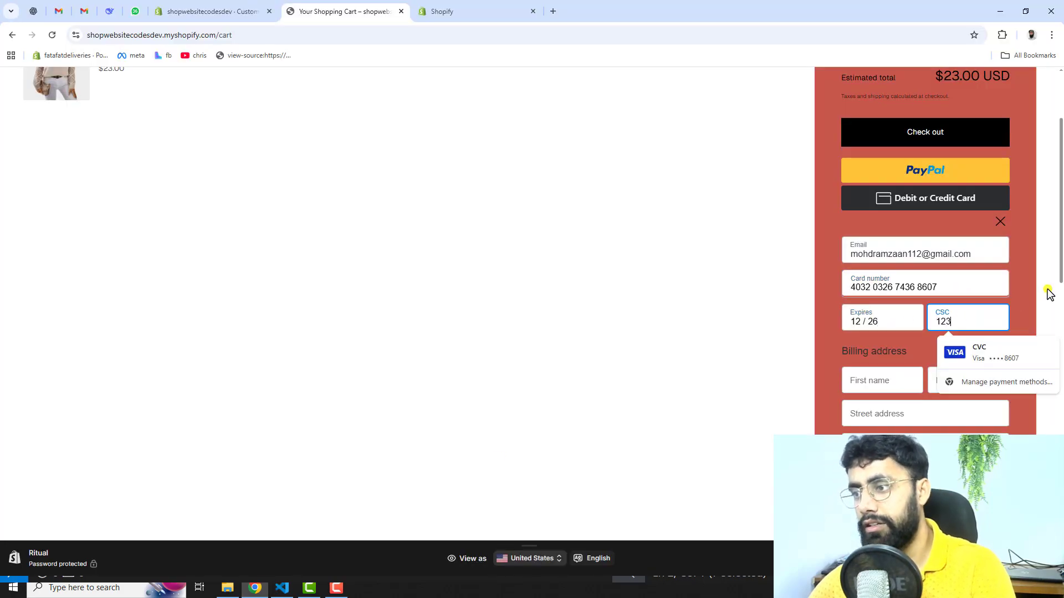
left_click(1023, 302)
Step: Fill in the customer's first and last name in the billing address using the autofill suggestions
scroll(978, 310, "down", 2)
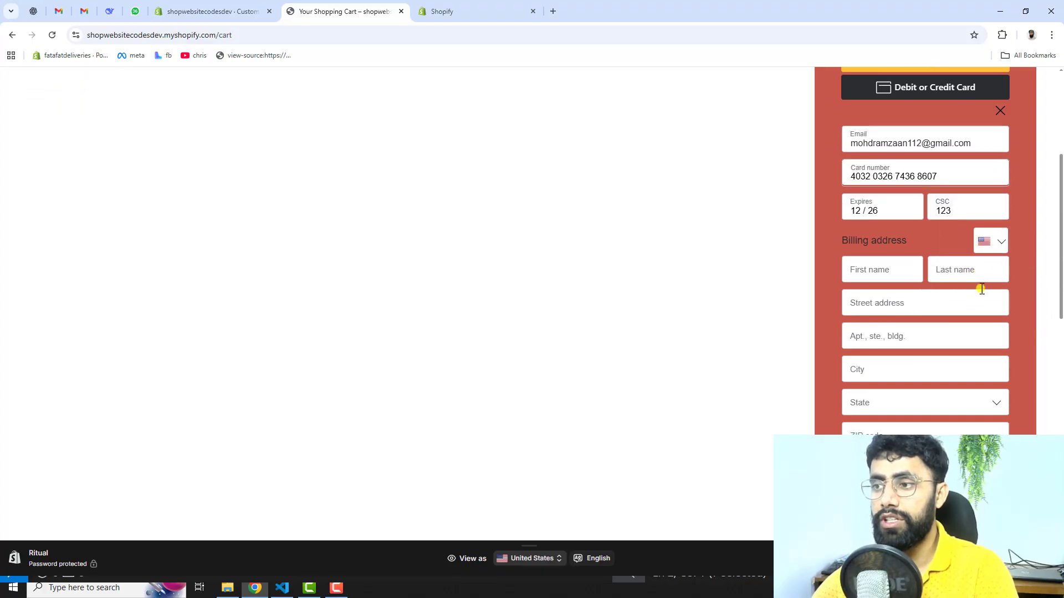
left_click(862, 270)
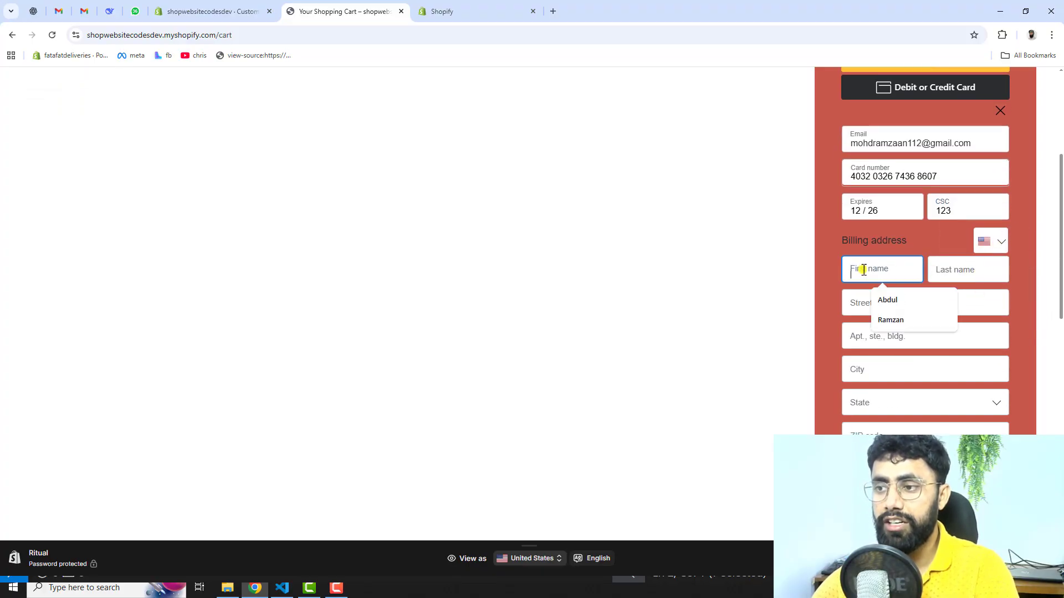
left_click(886, 302)
left_click(961, 268)
left_click(970, 302)
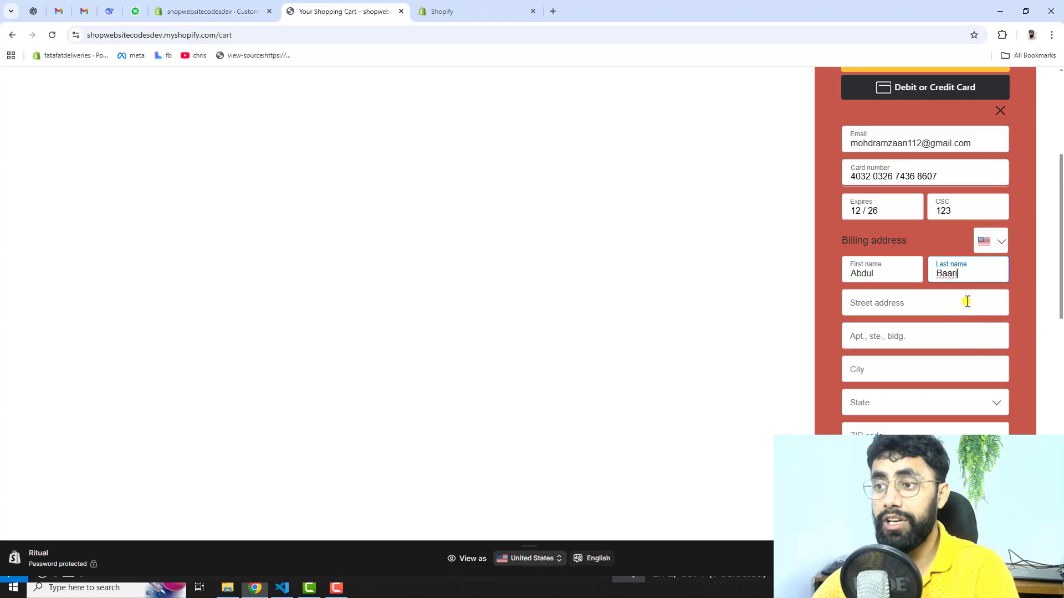
Step: Enter "test" as the billing street address and apartment, and fill in the city
left_click(867, 304)
type("test")
left_click(874, 338)
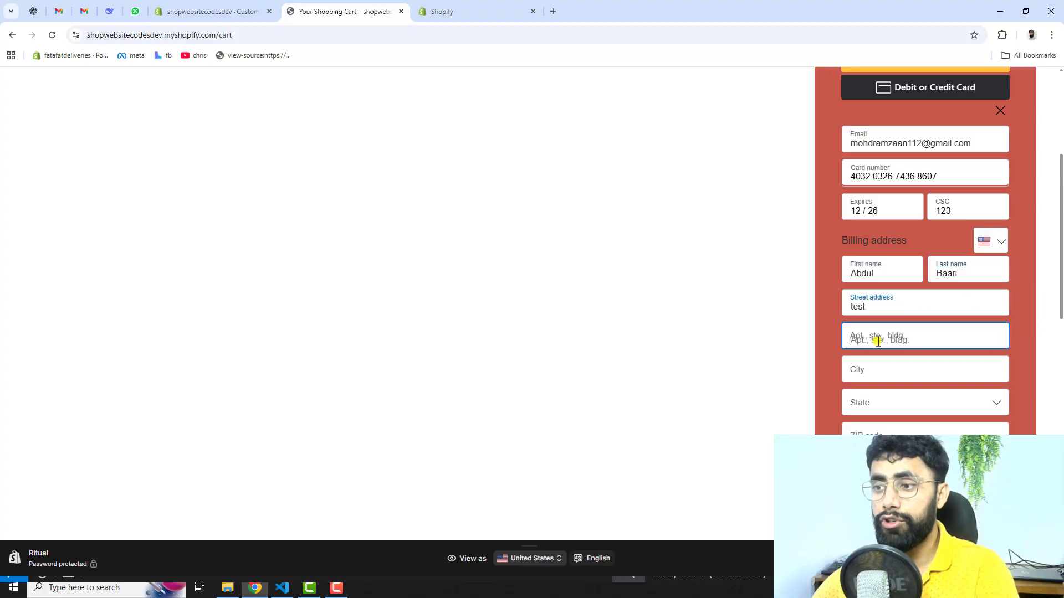
type("test")
left_click(880, 372)
type("test")
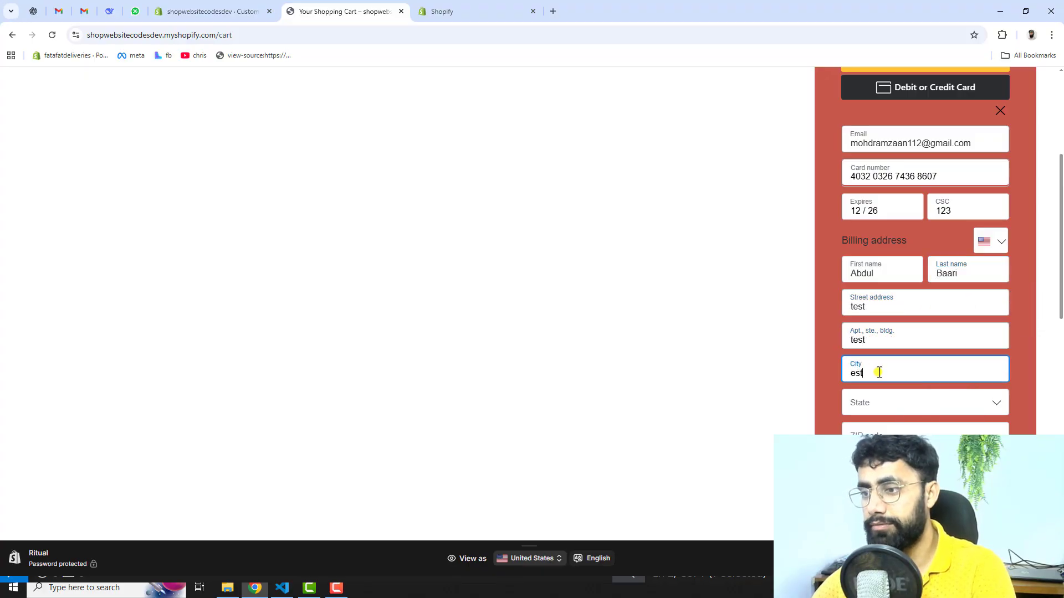
Step: Choose Florida as the billing state and fill in the ZIP code
left_click(866, 411)
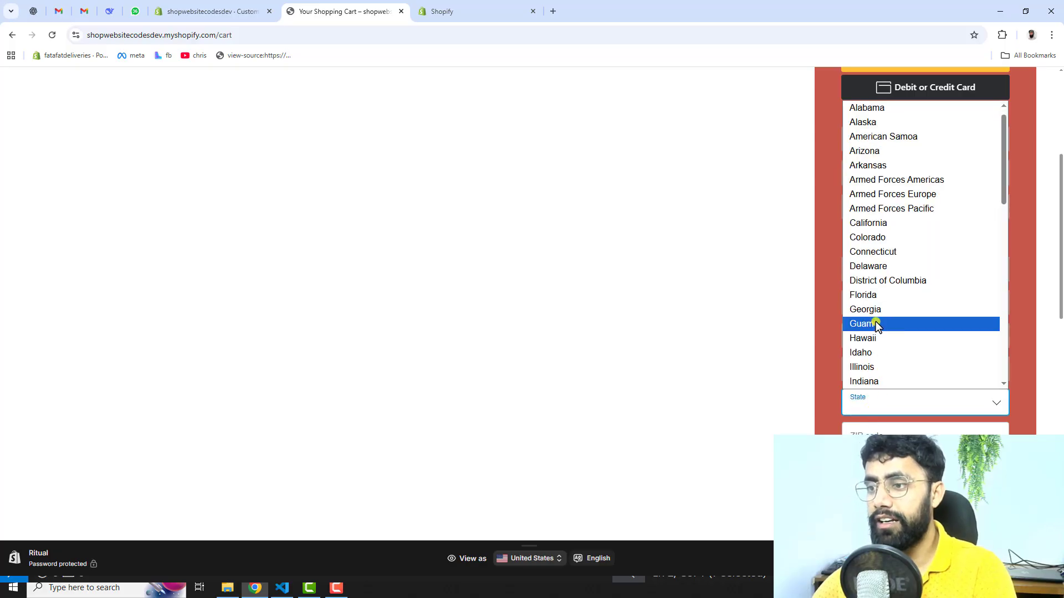
left_click(866, 298)
left_click(900, 428)
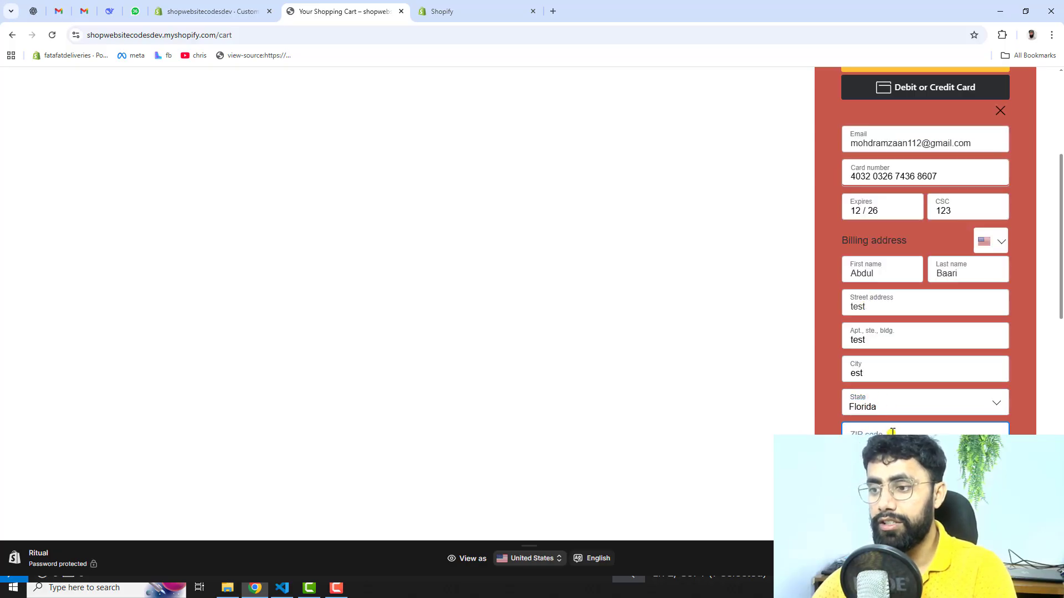
Step: Copy the phone number from the untitled note in VS Code and paste it into the cart form's Mobile field
left_click(282, 588)
left_click_drag(212, 149, 101, 147)
key("ctrl+c")
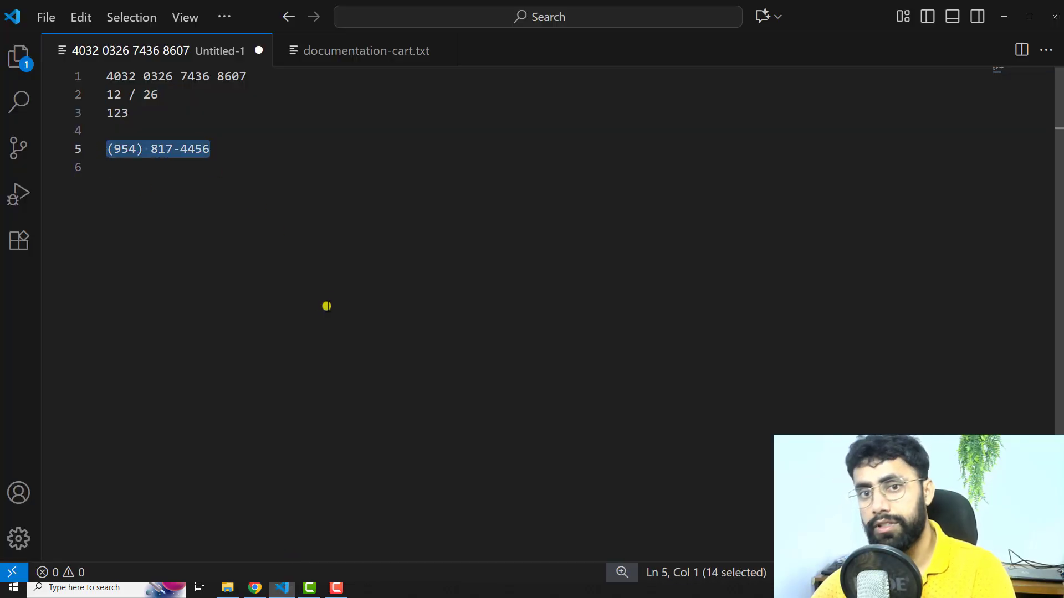
left_click(255, 588)
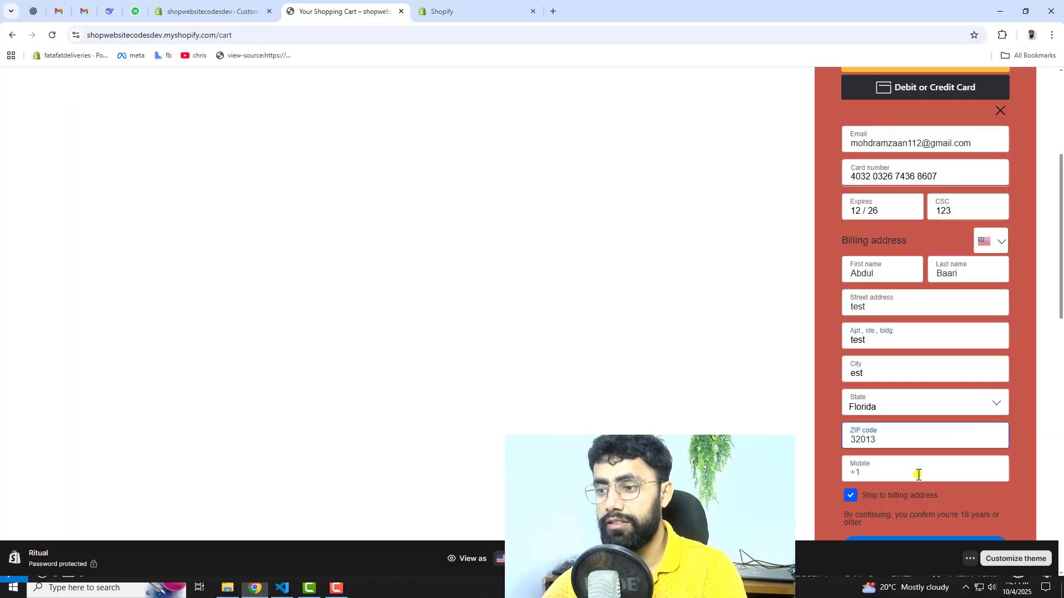
left_click(916, 473)
key("ctrl+v")
Step: Turn off Ship to billing address to examine the separate shipping address fields, and turn the option back on
scroll(839, 347, "down", 3)
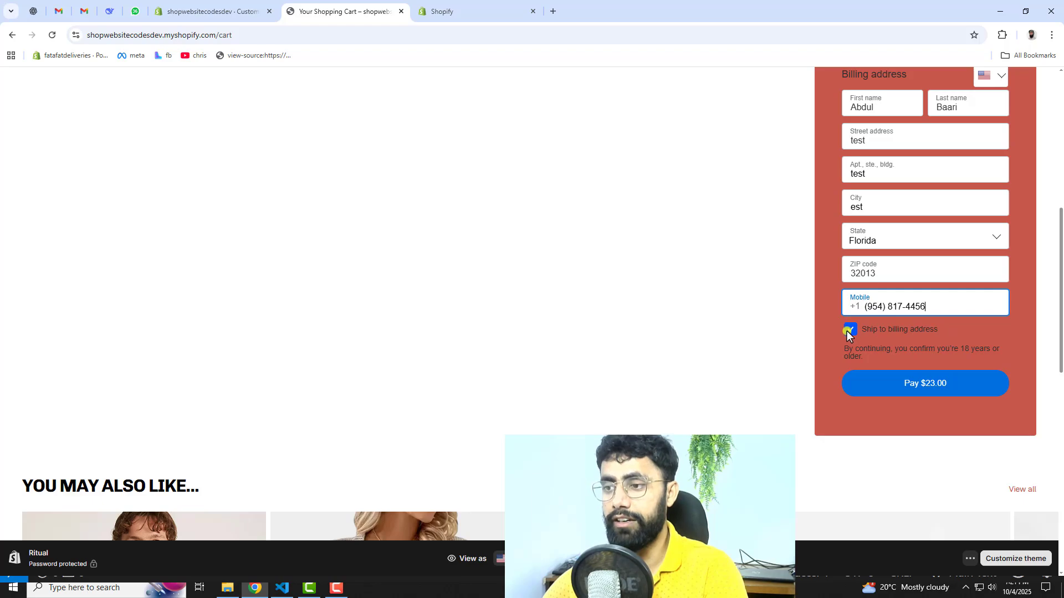
left_click(849, 330)
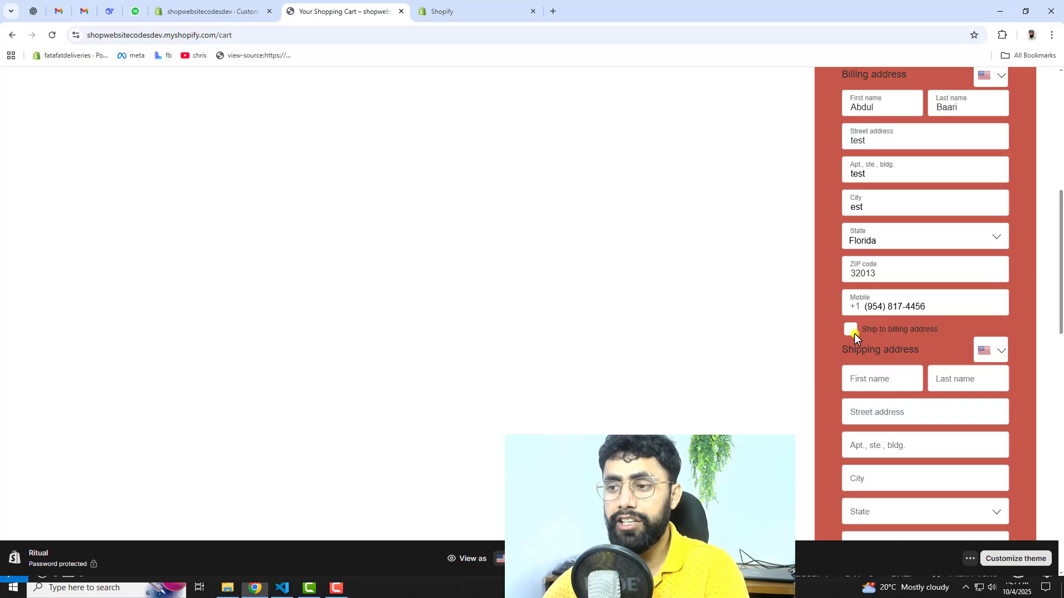
scroll(897, 413, "down", 2)
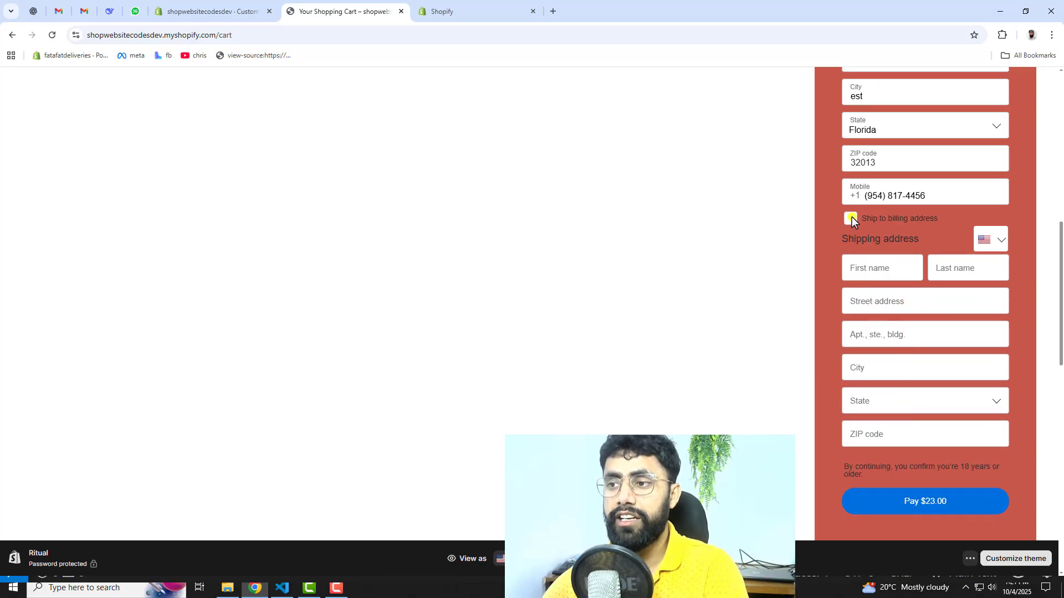
left_click(852, 218)
Step: Submit the $23.00 card payment and review the confirmation number, contact information and shipping address in the order confirmation
scroll(881, 294, "up", 4)
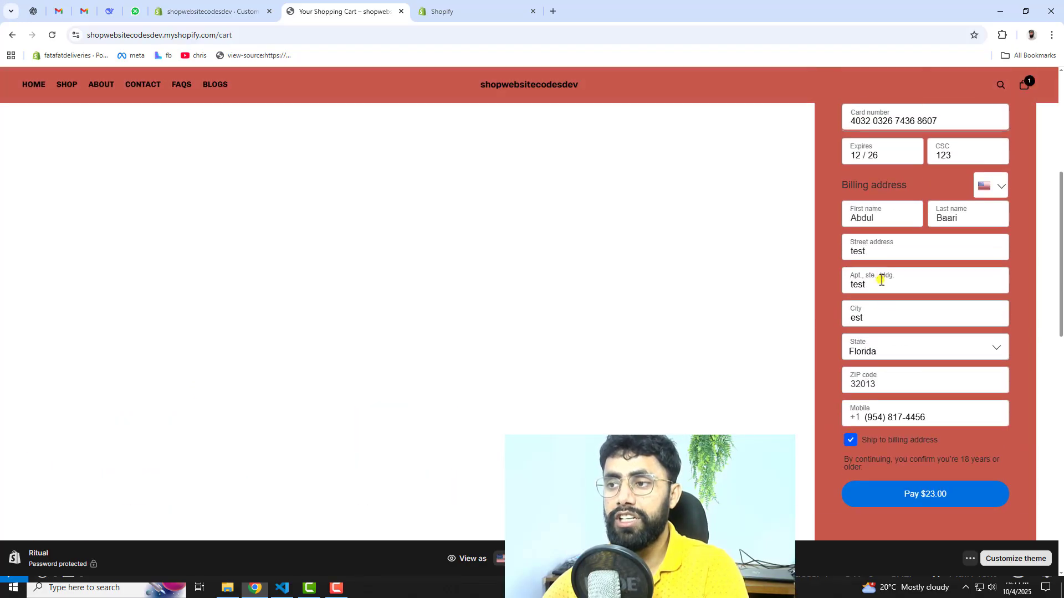
left_click(933, 496)
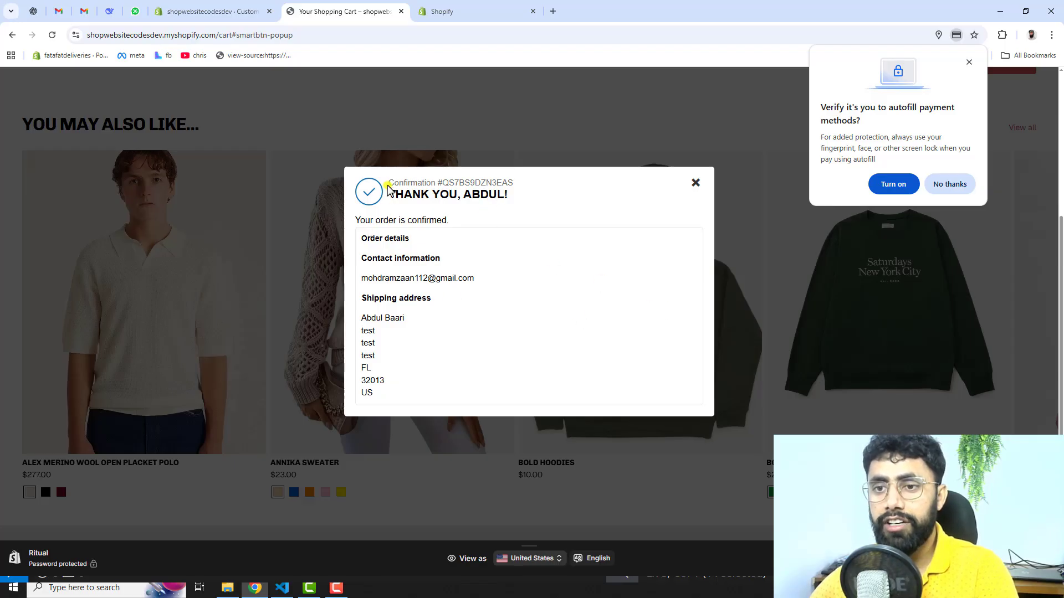
left_click_drag(387, 189, 522, 185)
left_click_drag(365, 220, 452, 221)
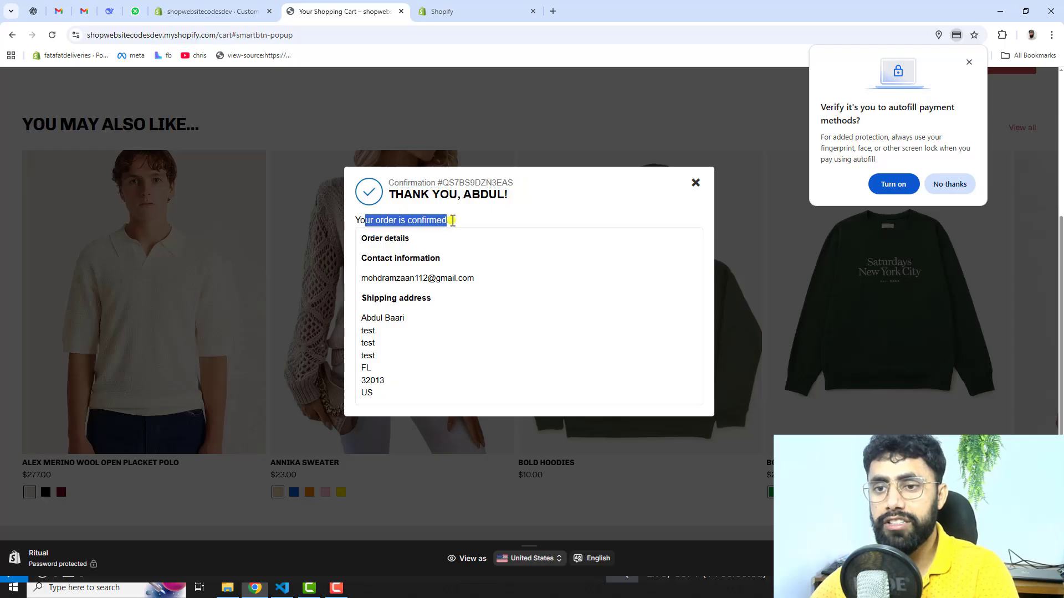
left_click_drag(369, 239, 441, 259)
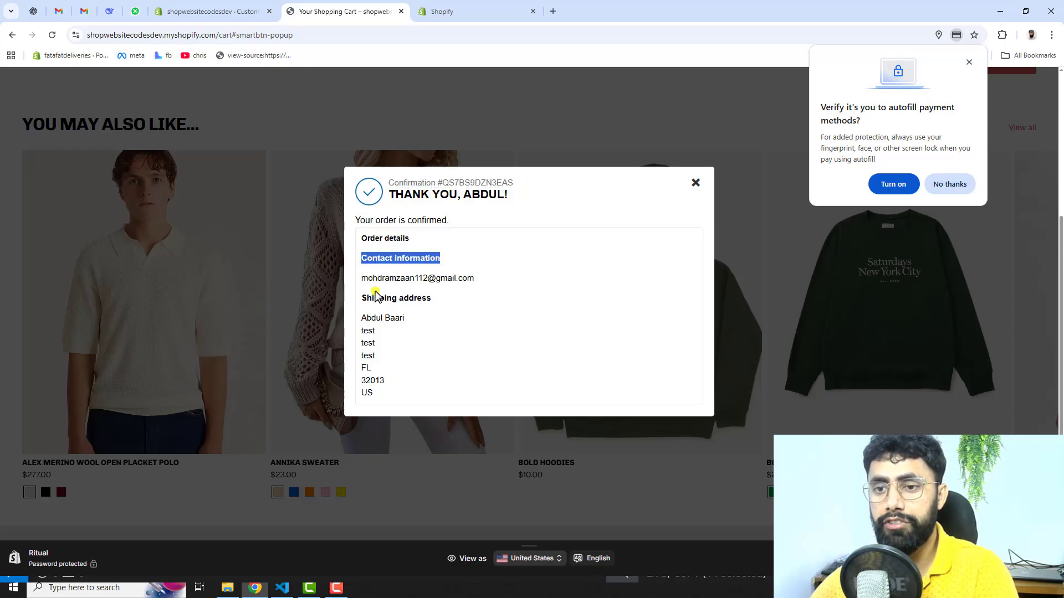
left_click_drag(359, 278, 521, 283)
left_click_drag(367, 318, 421, 381)
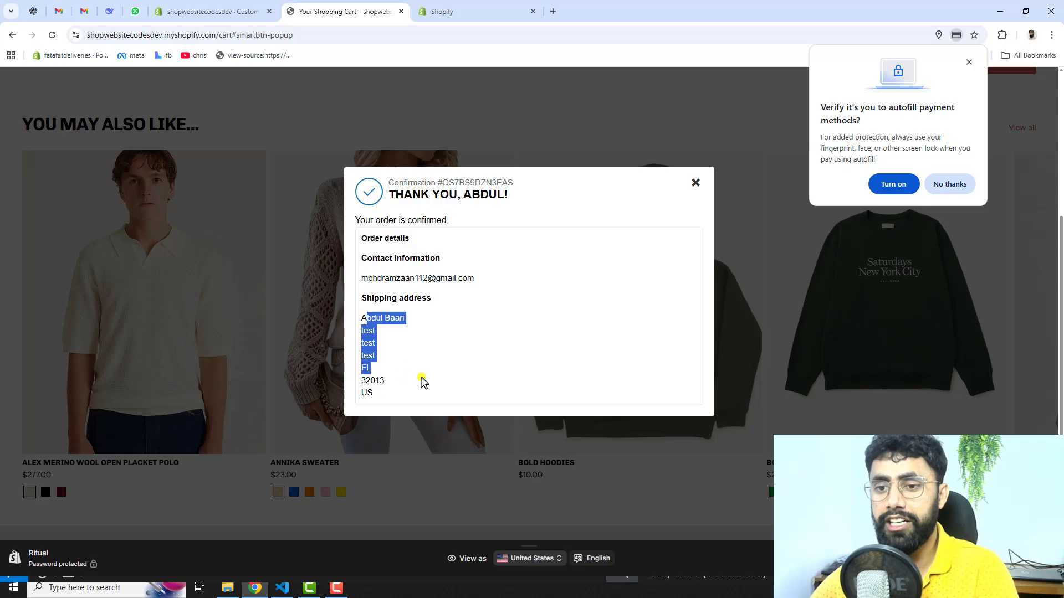
left_click(455, 338)
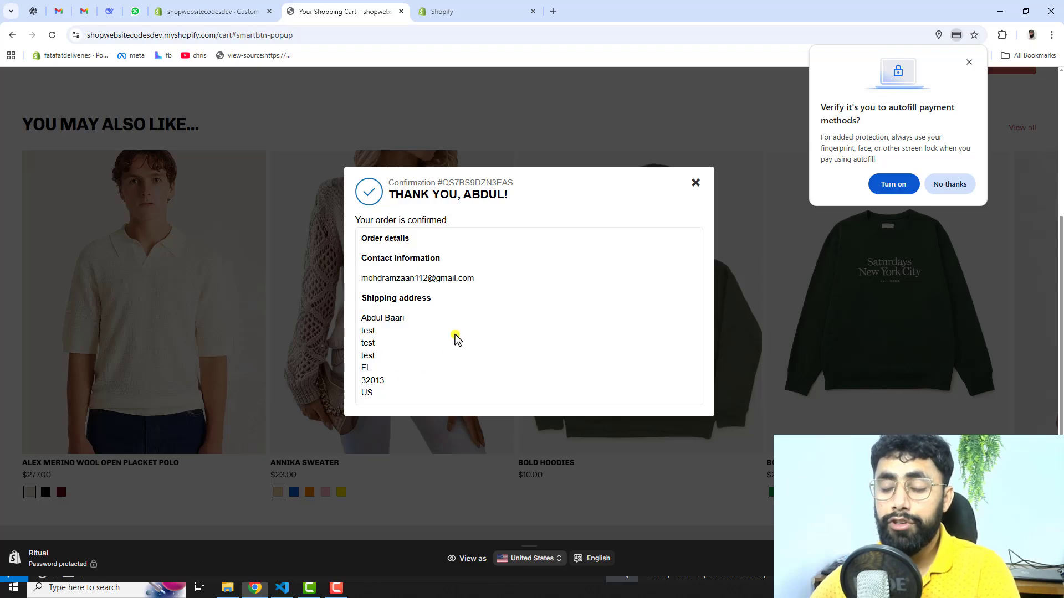